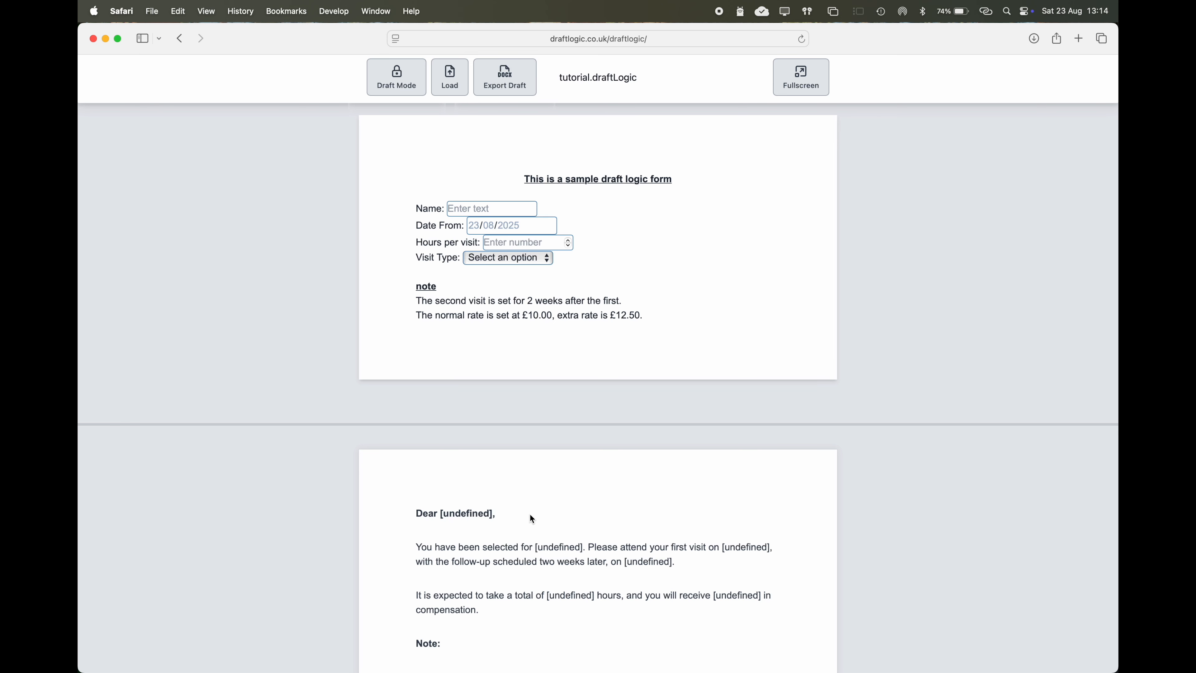
Step: Fill in the sample form's name field with "persons name" and set its start date to 25/08/2025
click(469, 208)
text(pe)
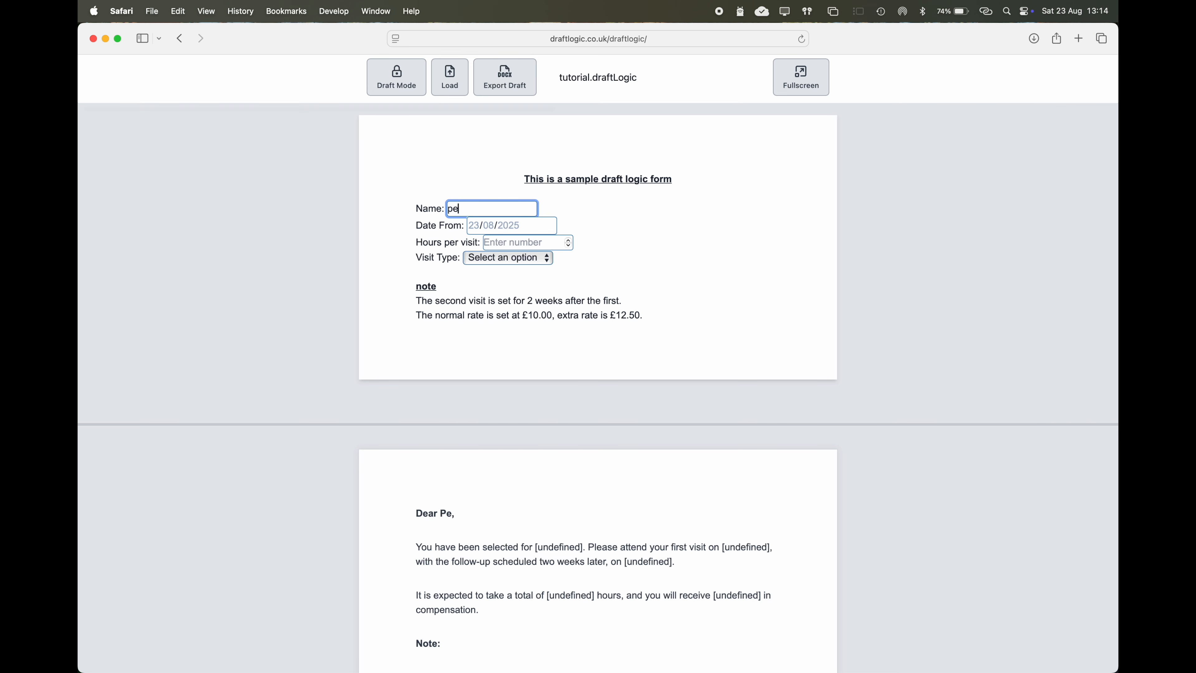
text(rsons name)
click(479, 225)
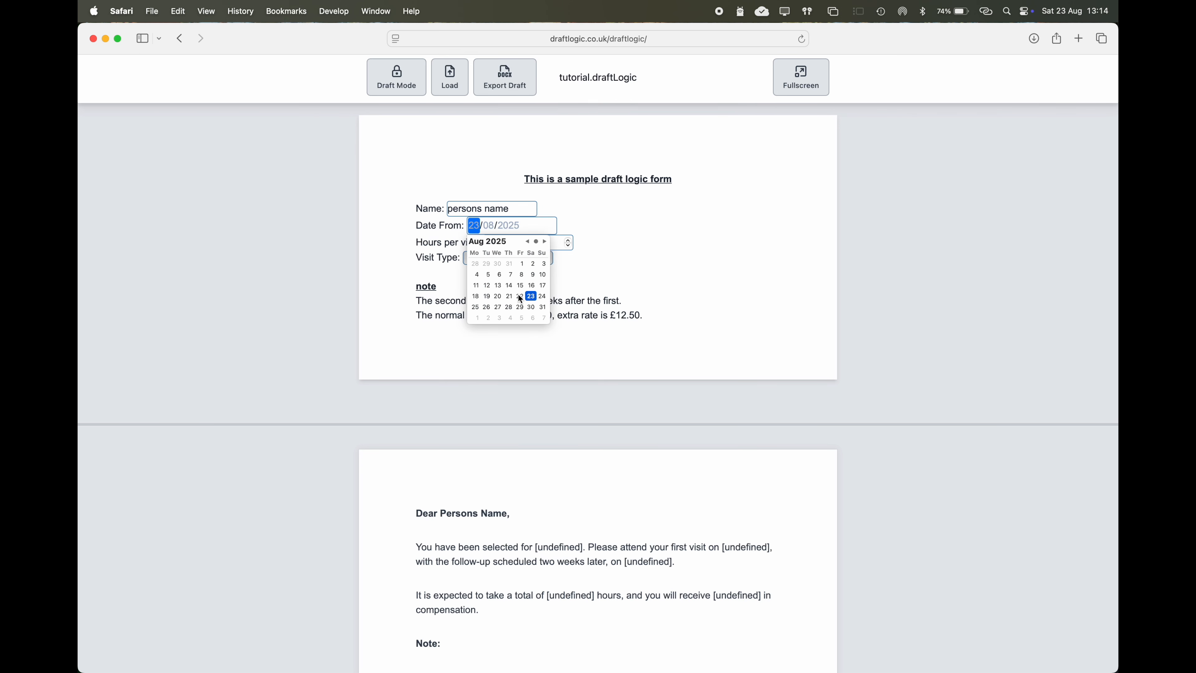
click(475, 305)
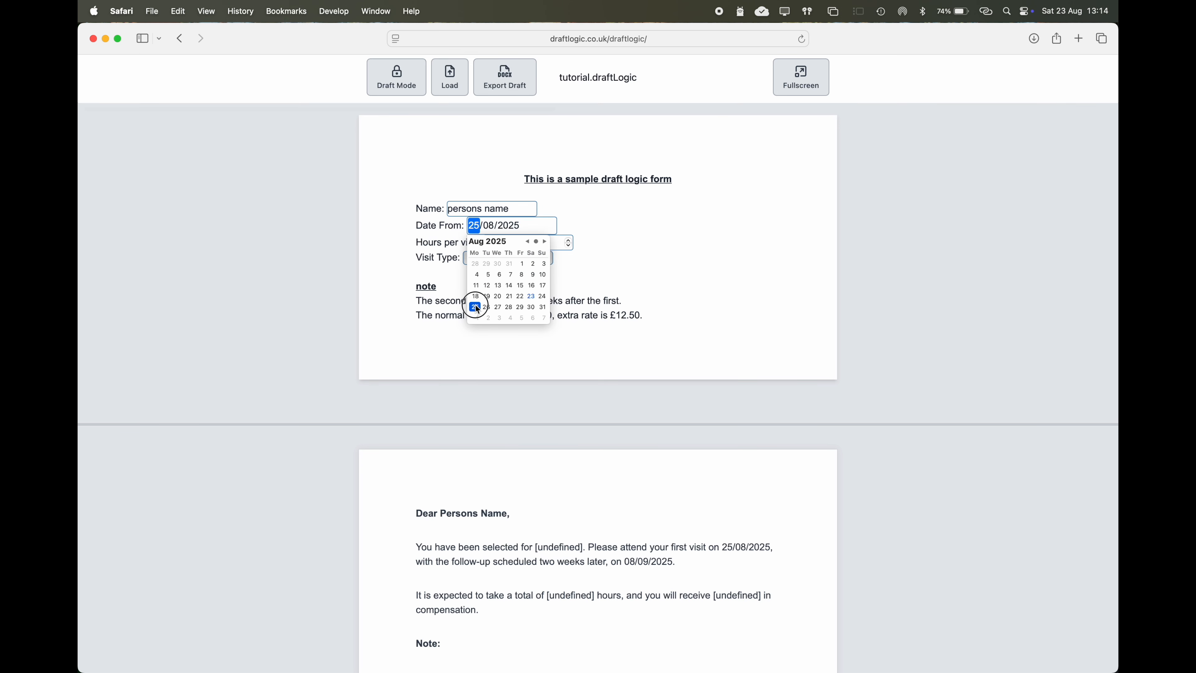
click(596, 221)
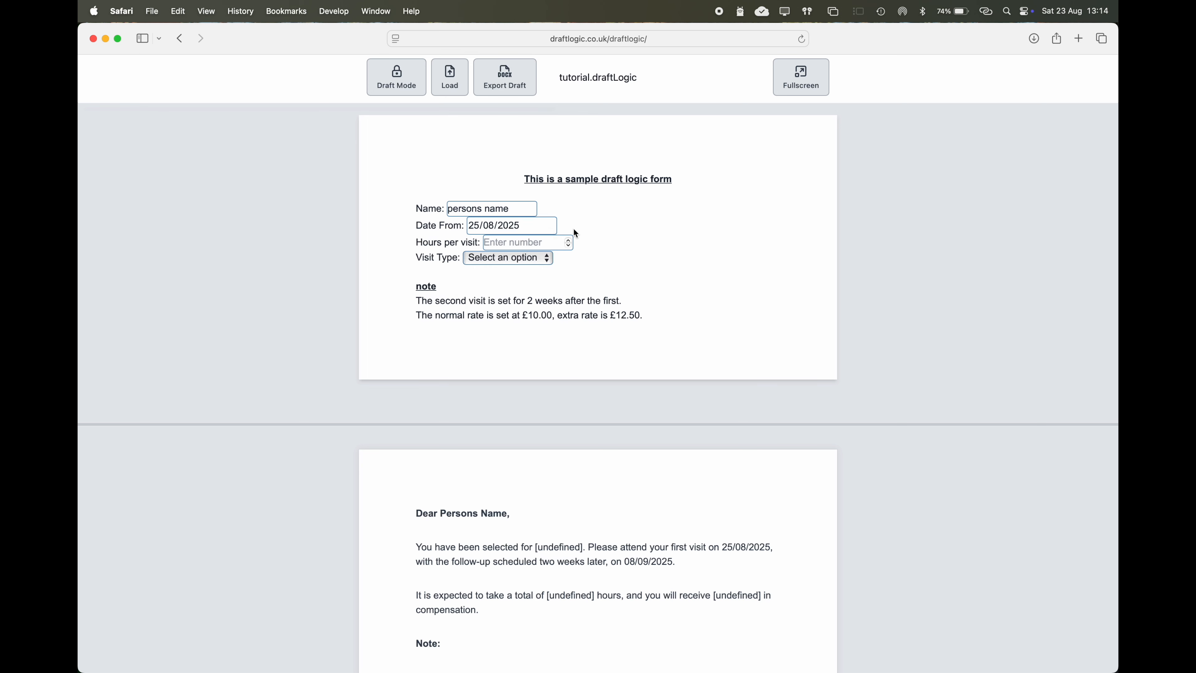
Step: Set the hours per visit to 10 and the visit type to normal rate, then check the generated letter
click(526, 242)
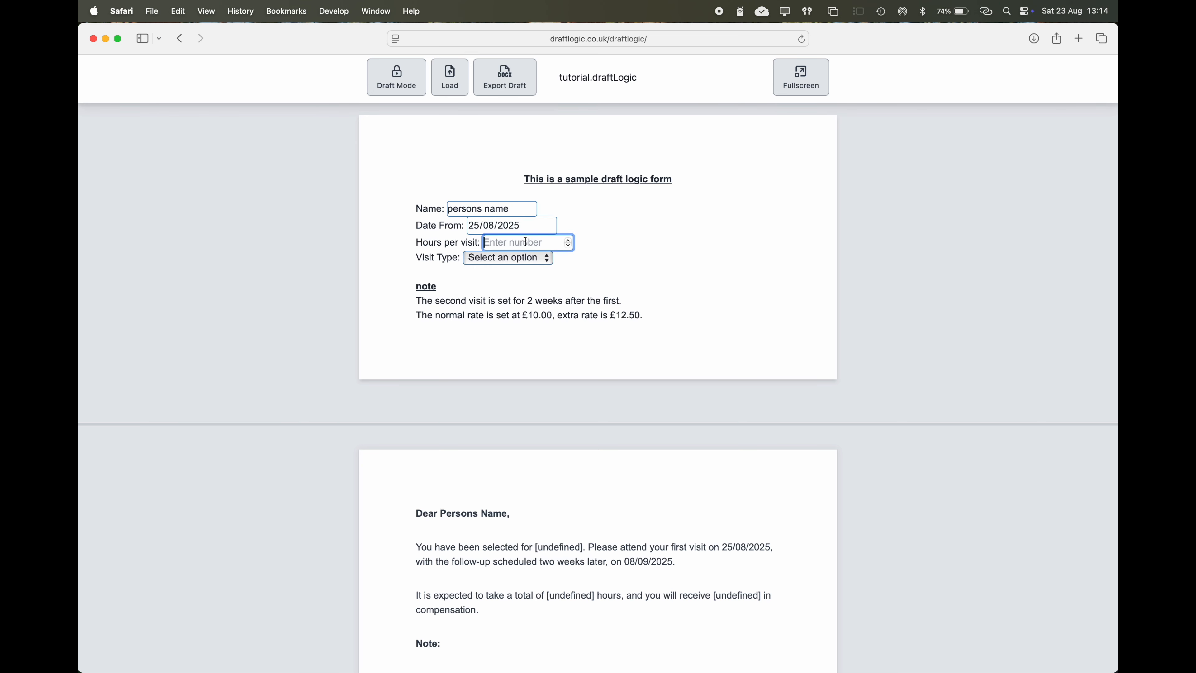
text(10)
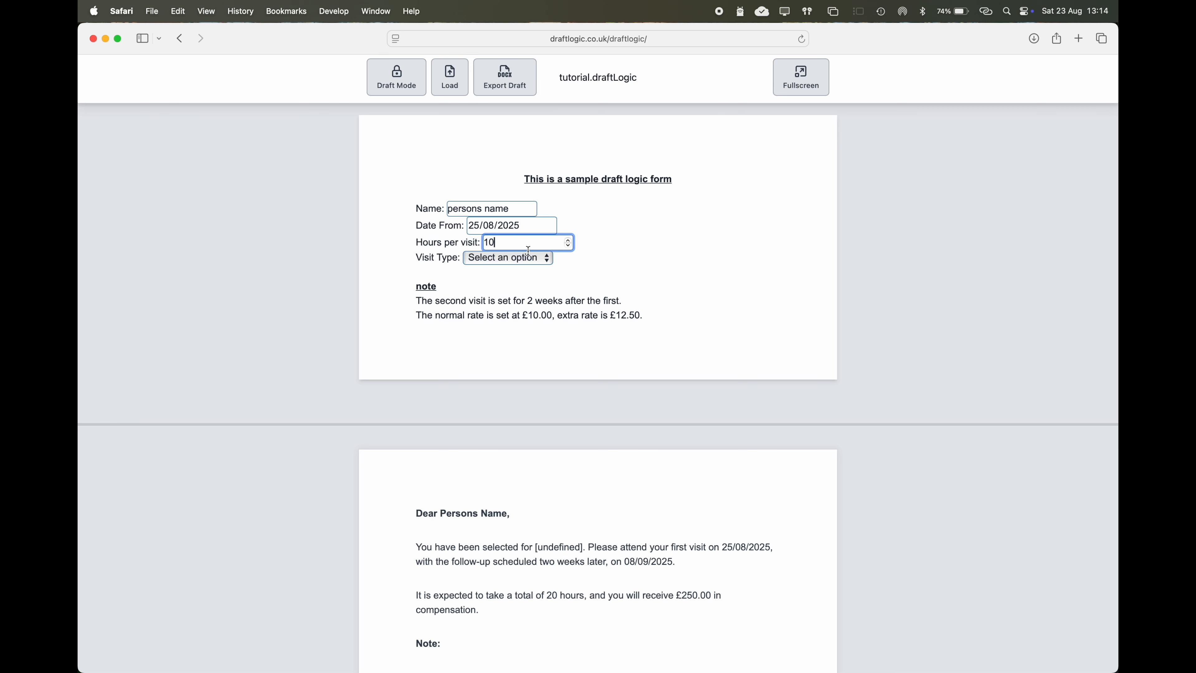
click(521, 259)
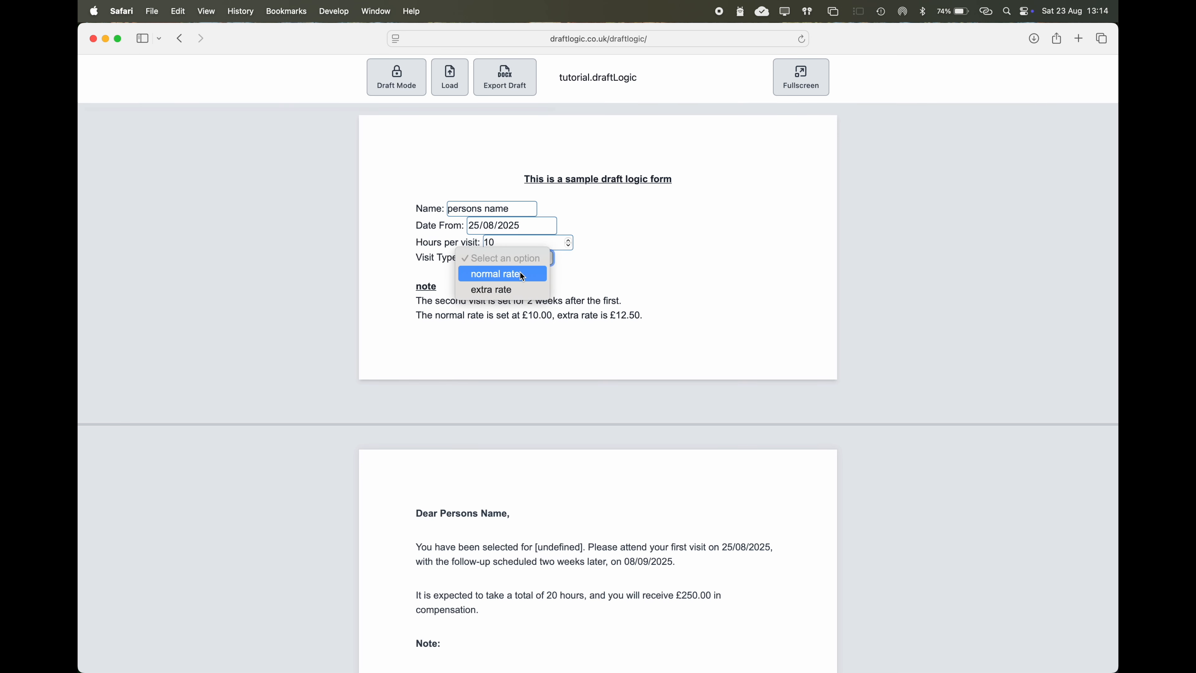
click(522, 274)
scroll(534, 562, down, 3)
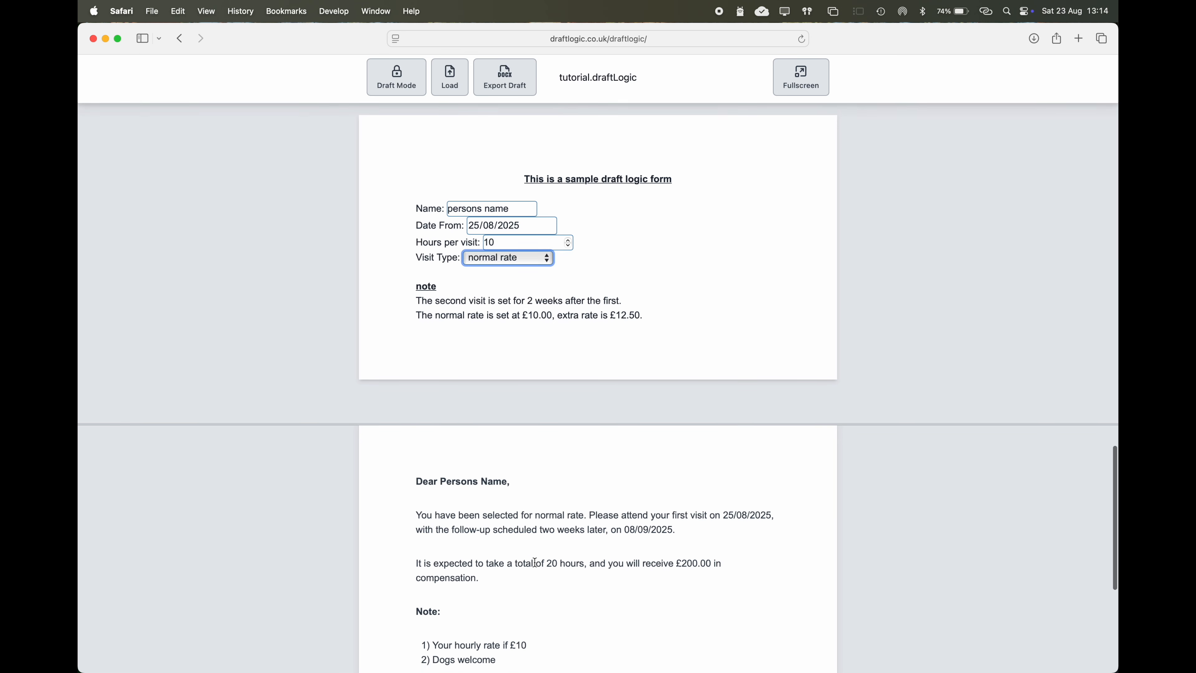
Step: Switch the visit type to extra rate and back to normal rate to compare the letter's wording
click(522, 258)
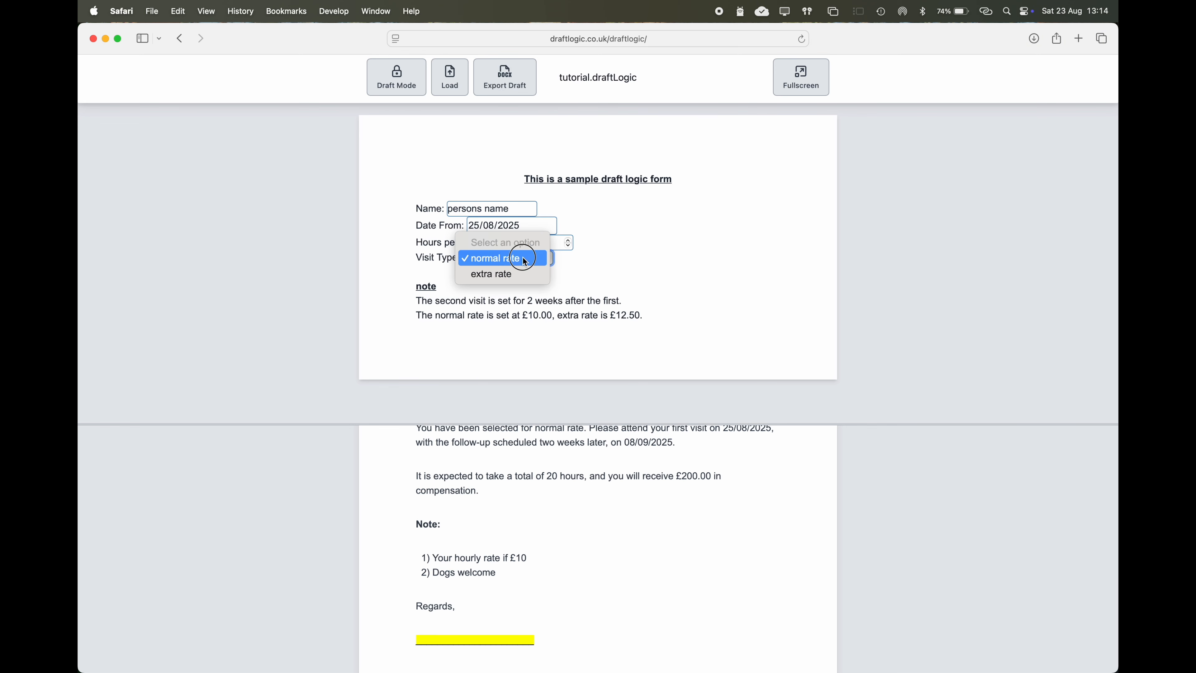
click(524, 274)
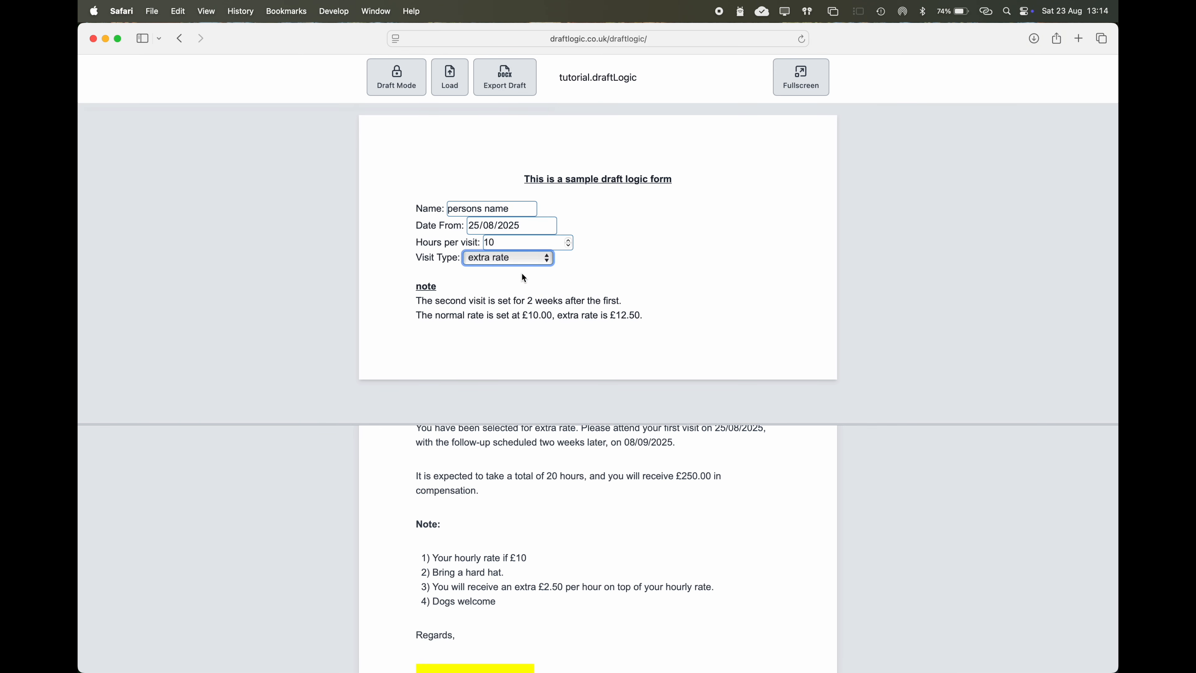
click(523, 266)
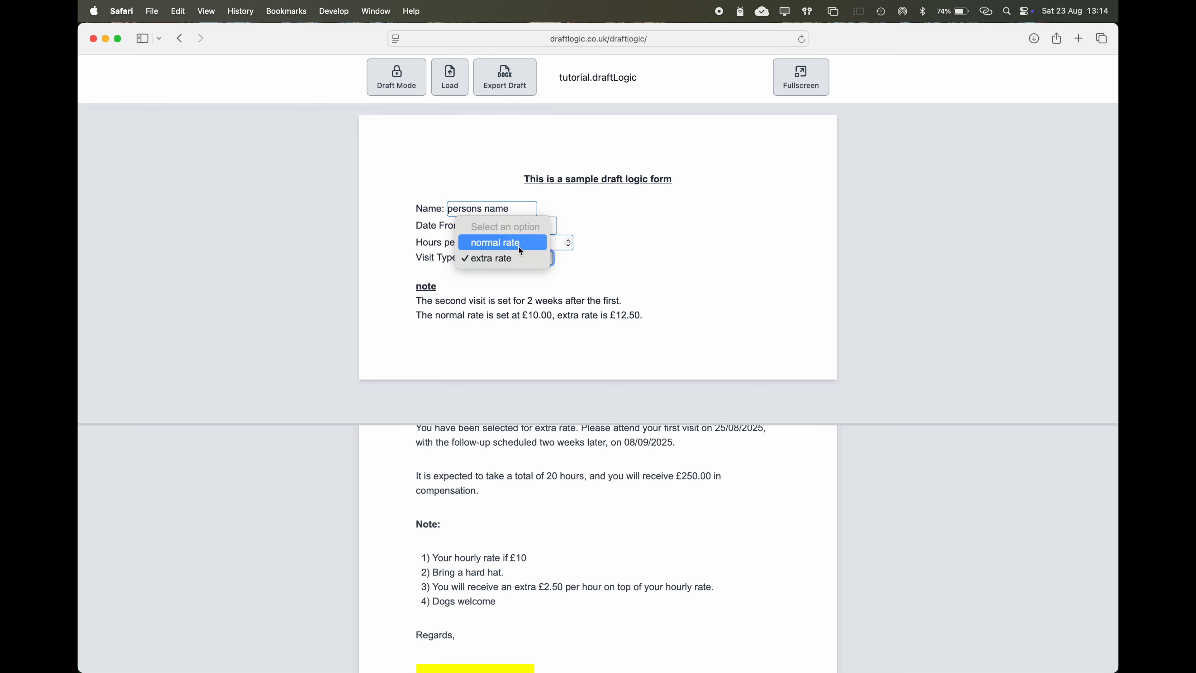
click(519, 246)
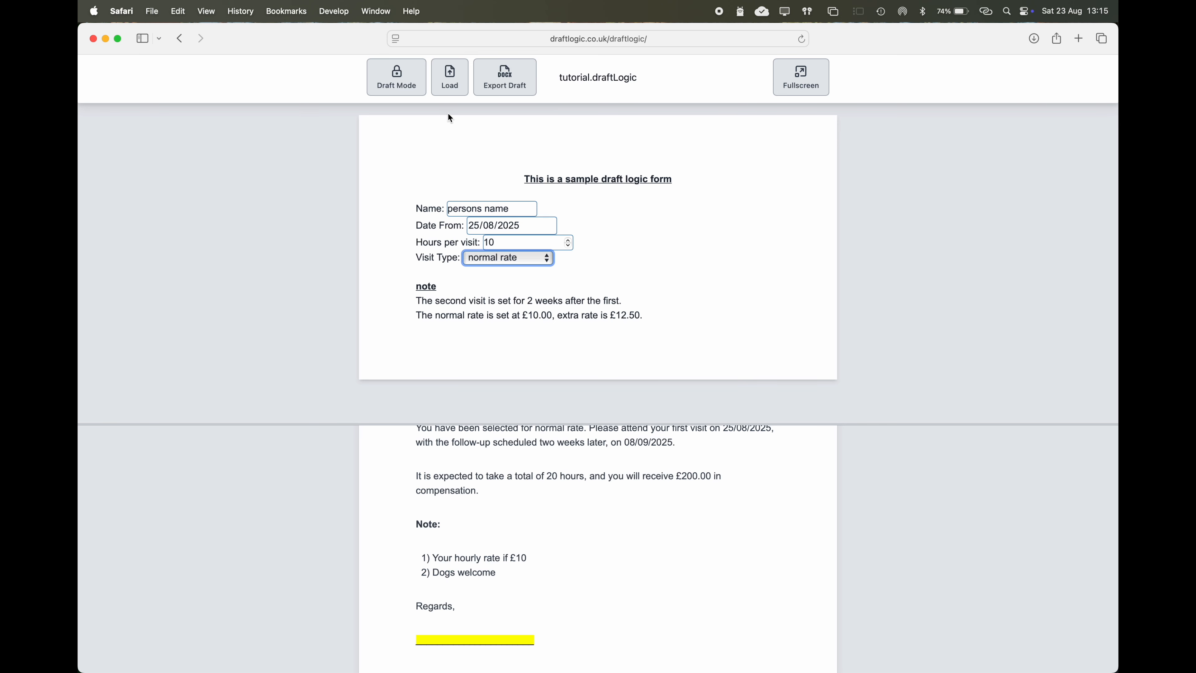
Step: Switch from Draft Mode to Author Mode and look over the blank document's controls and data lists
click(410, 89)
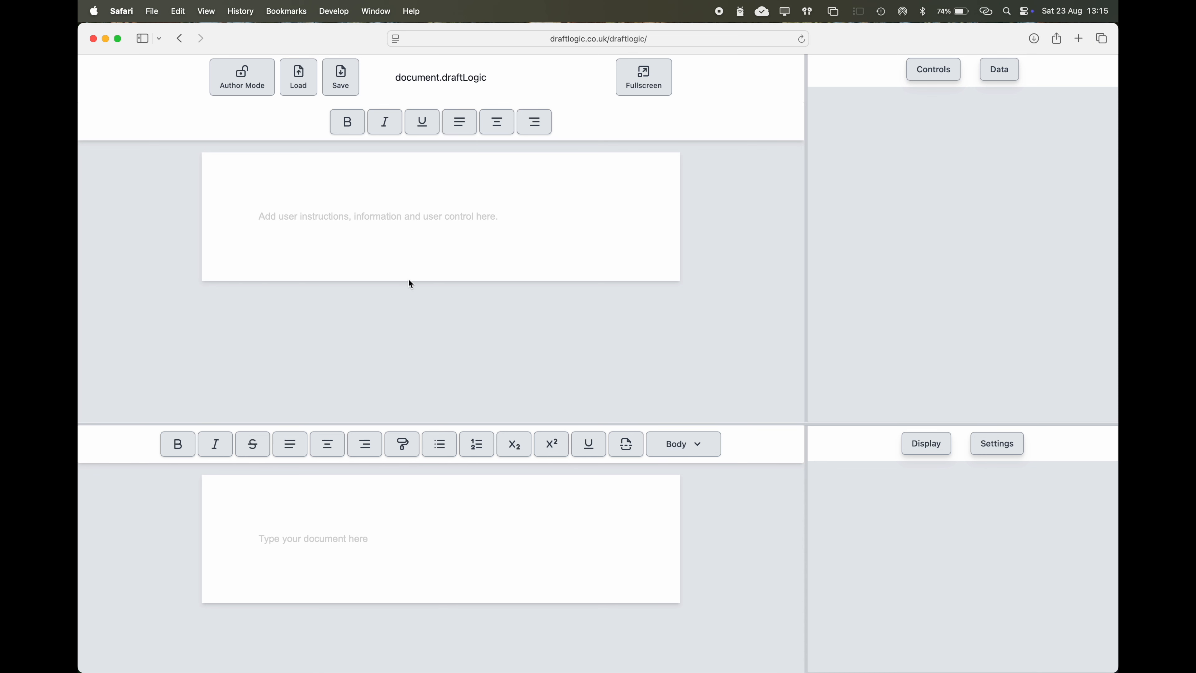
click(375, 216)
click(341, 538)
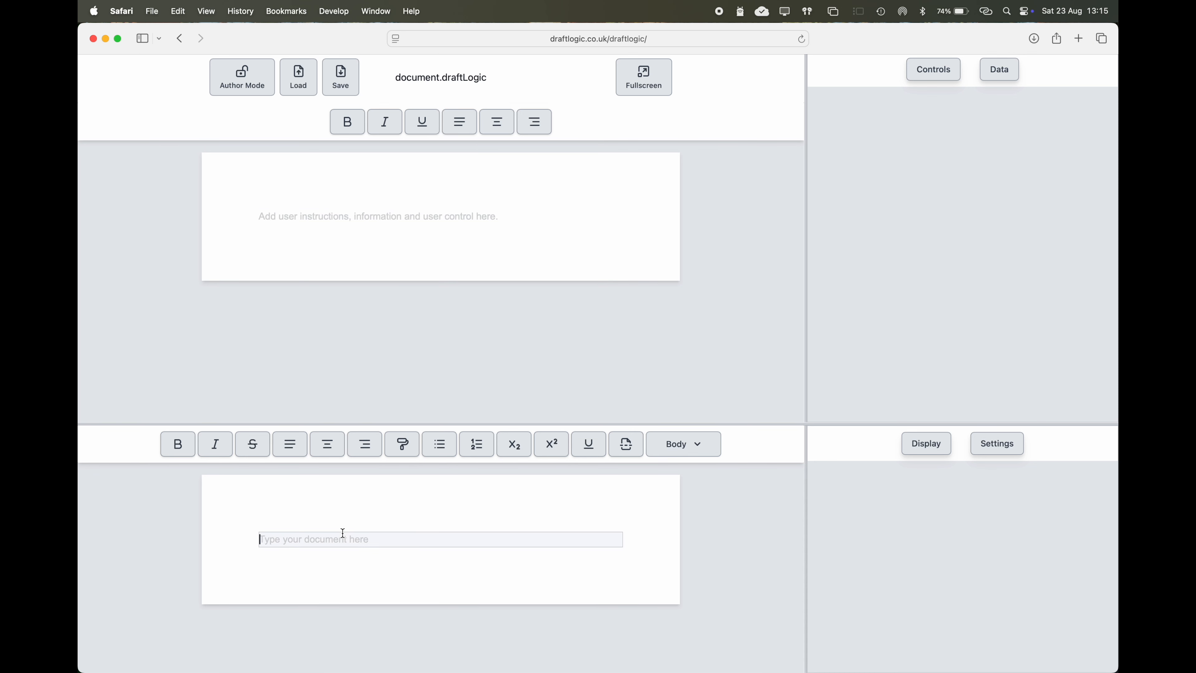
click(923, 72)
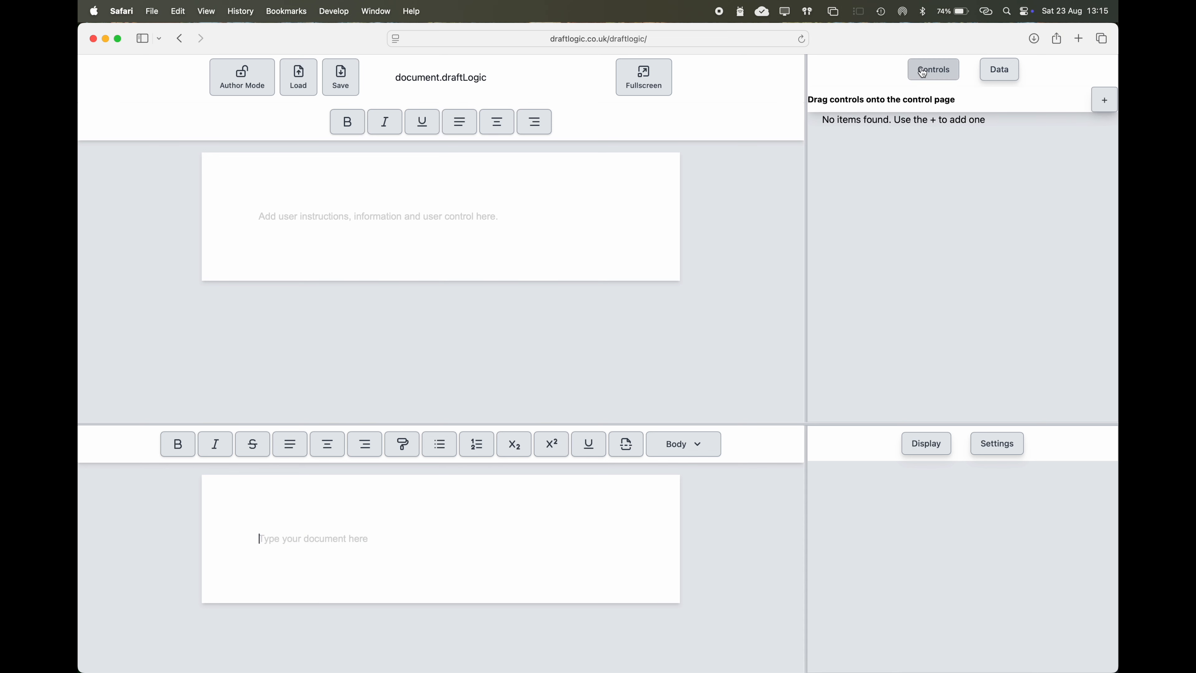
click(996, 72)
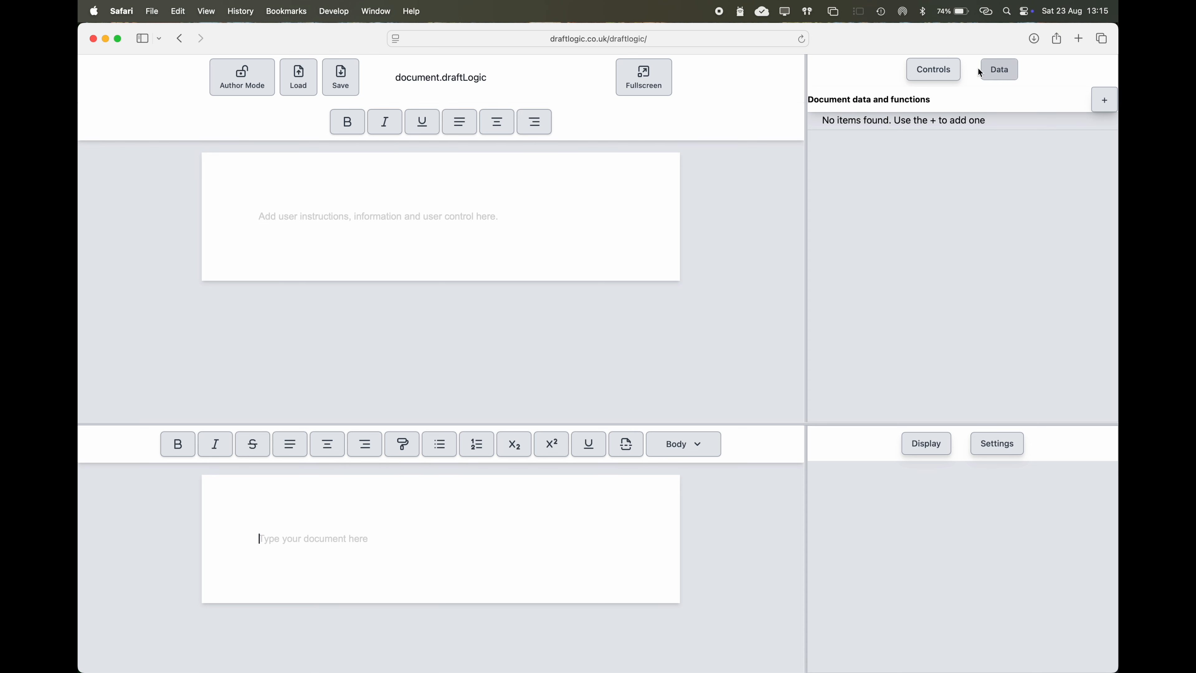
Step: Insert the sample draft logic form text into the user instructions page, with [name], [date], [hours] and [type] placeholders and the rate note
click(296, 218)
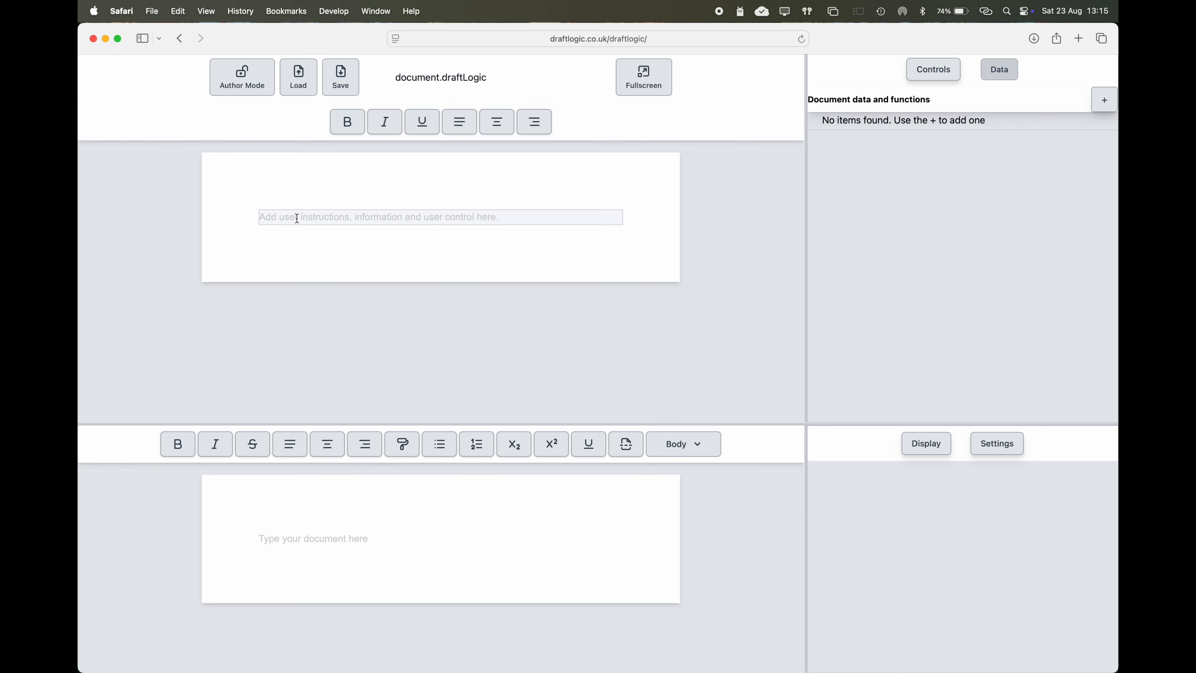
text(This is a sample draft logic form  Name: [name] Date From: [date] Hours per visit: [hours] Visit Type: [type]  note The second visit is set for 2 weeks after the first. The normal rate is set at £10.00, extra rate is £12.50.)
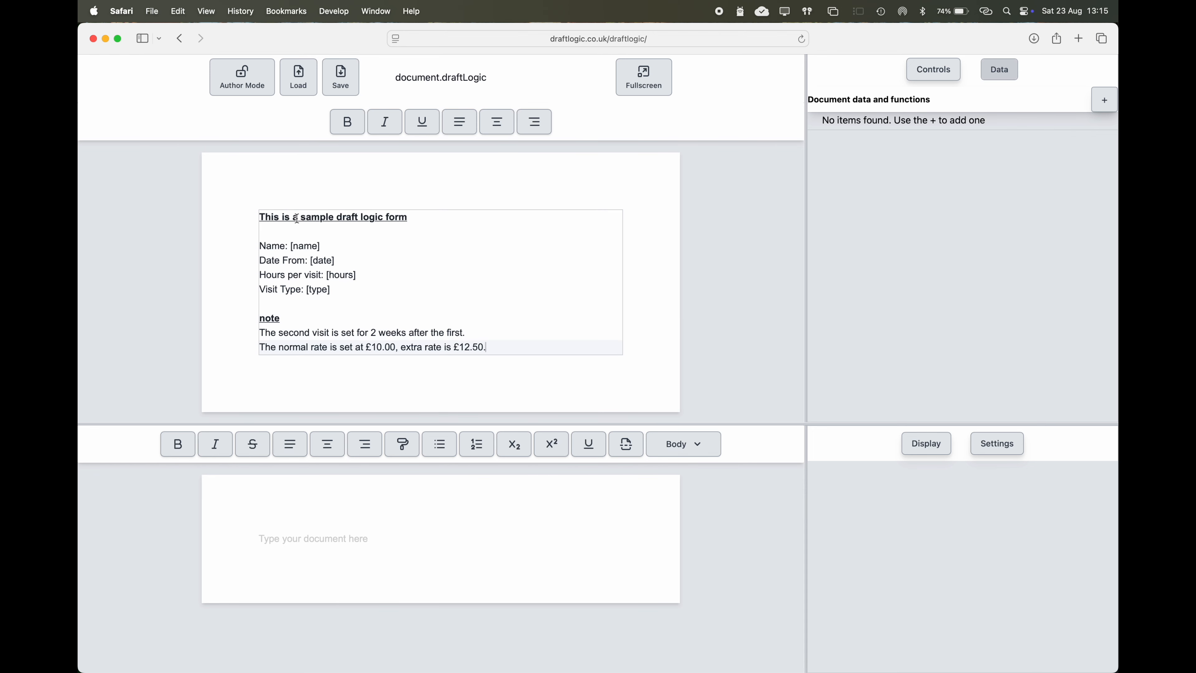
Step: Paste the "Dear [name]," letter template into the document page and highlight its signature line
click(267, 537)
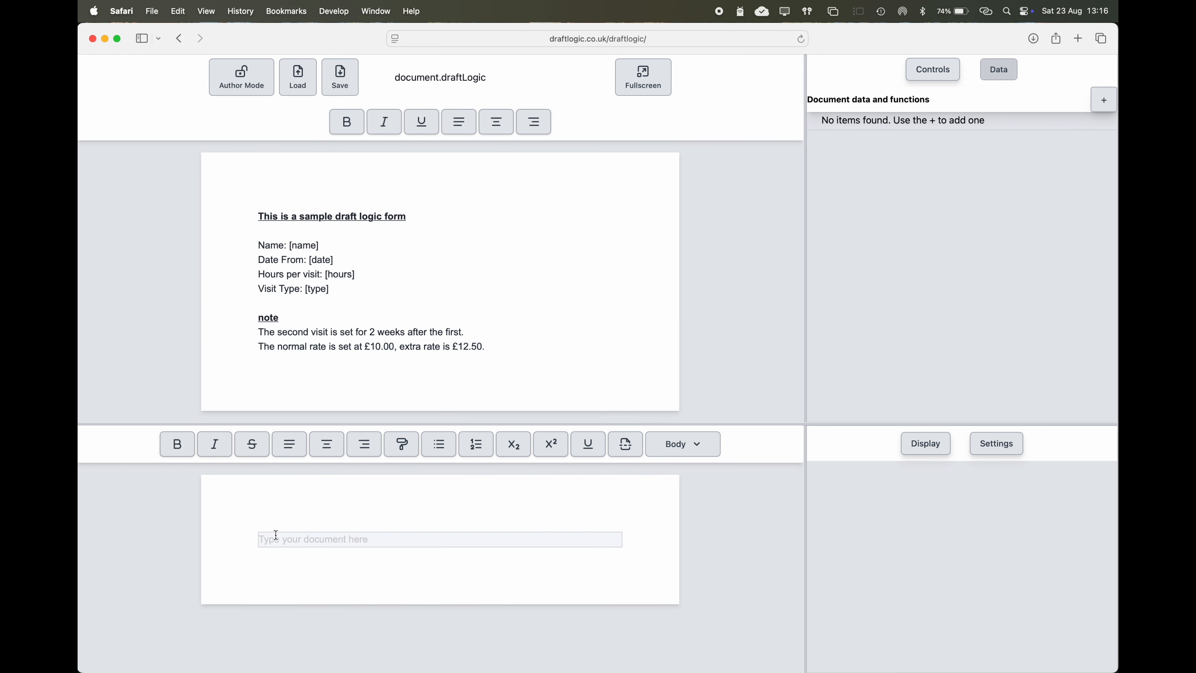
key(super+v)
drag(376, 665, 256, 663)
click(401, 443)
scroll(401, 526, up, 3)
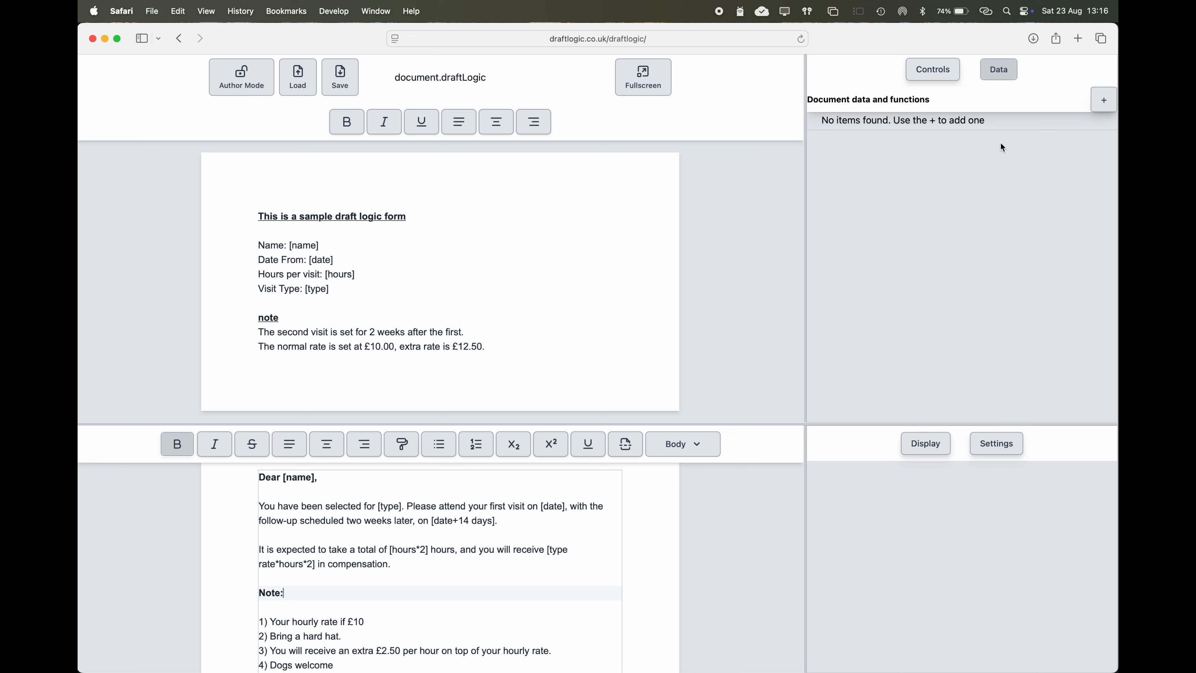
click(933, 69)
click(996, 76)
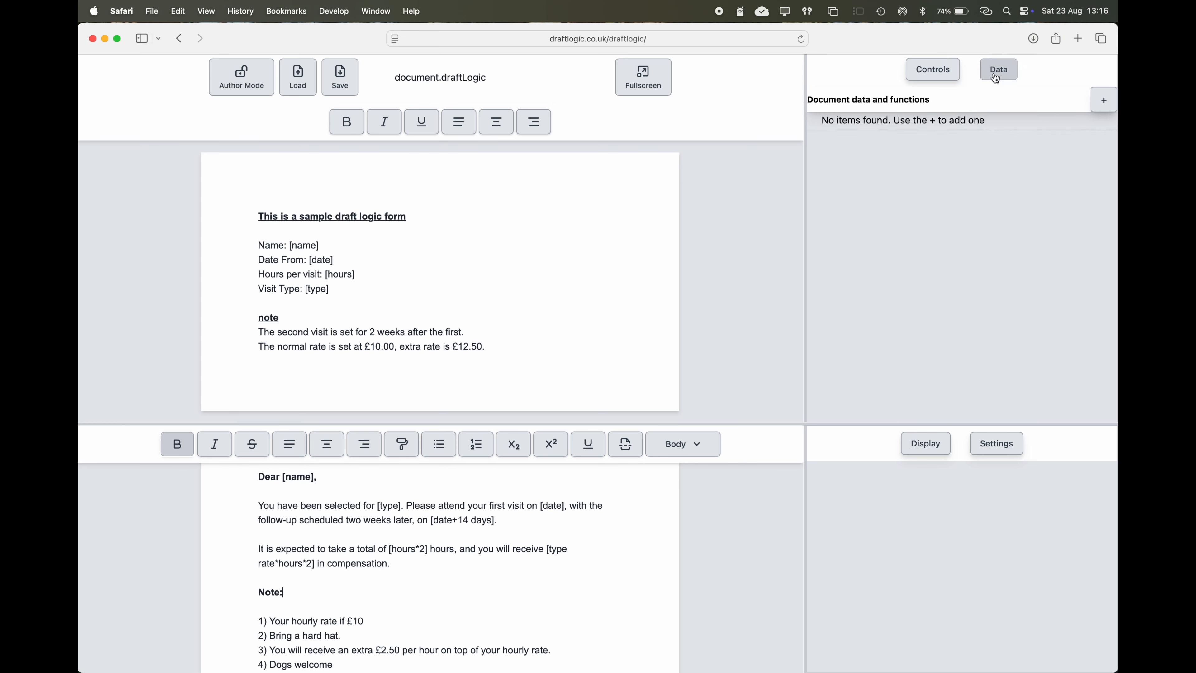
click(942, 76)
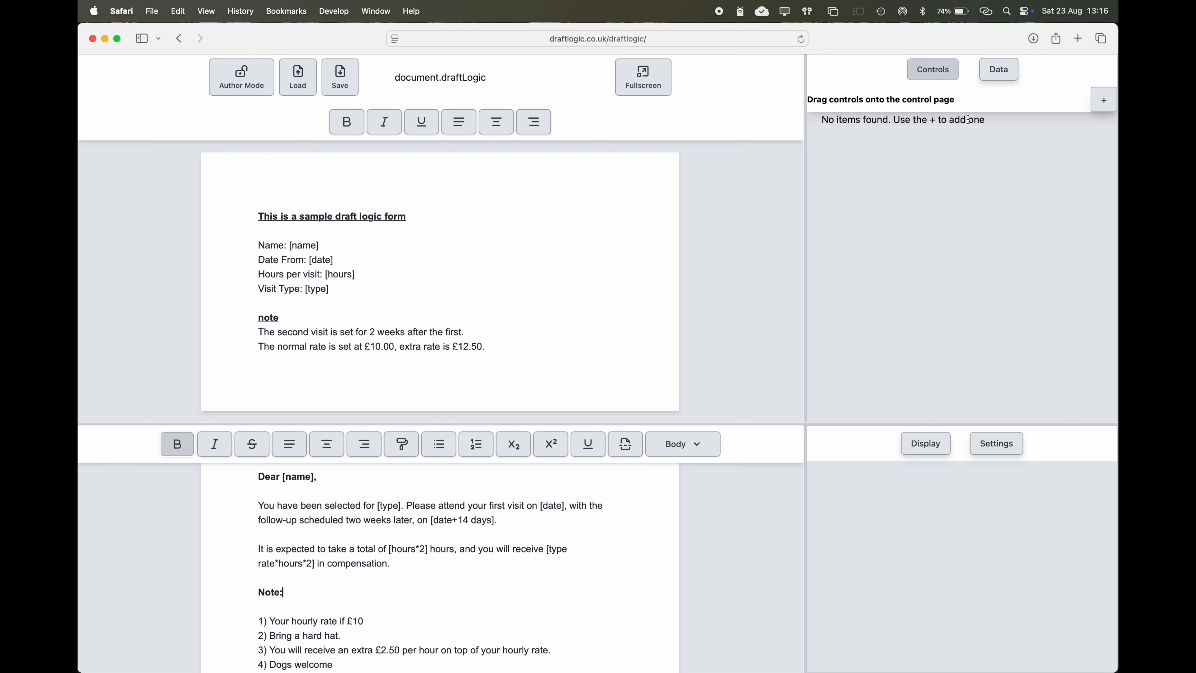
Step: Create a MoneyType data value named "rate" with an amount of 10.00
click(1001, 74)
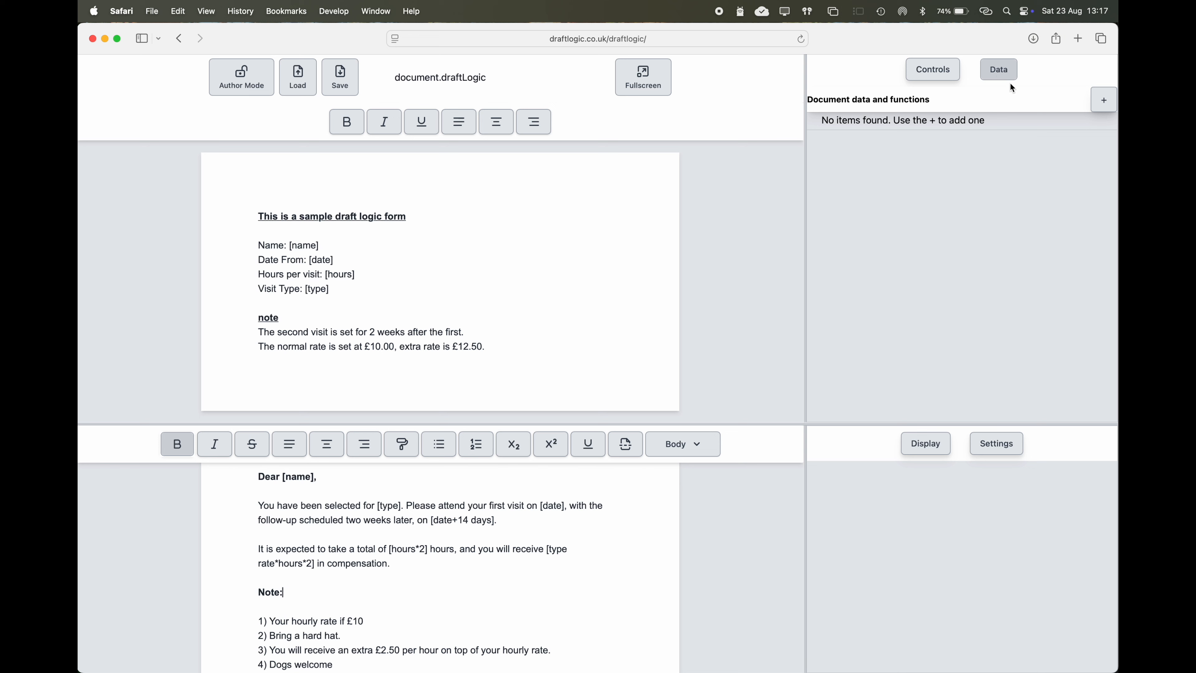
click(1103, 101)
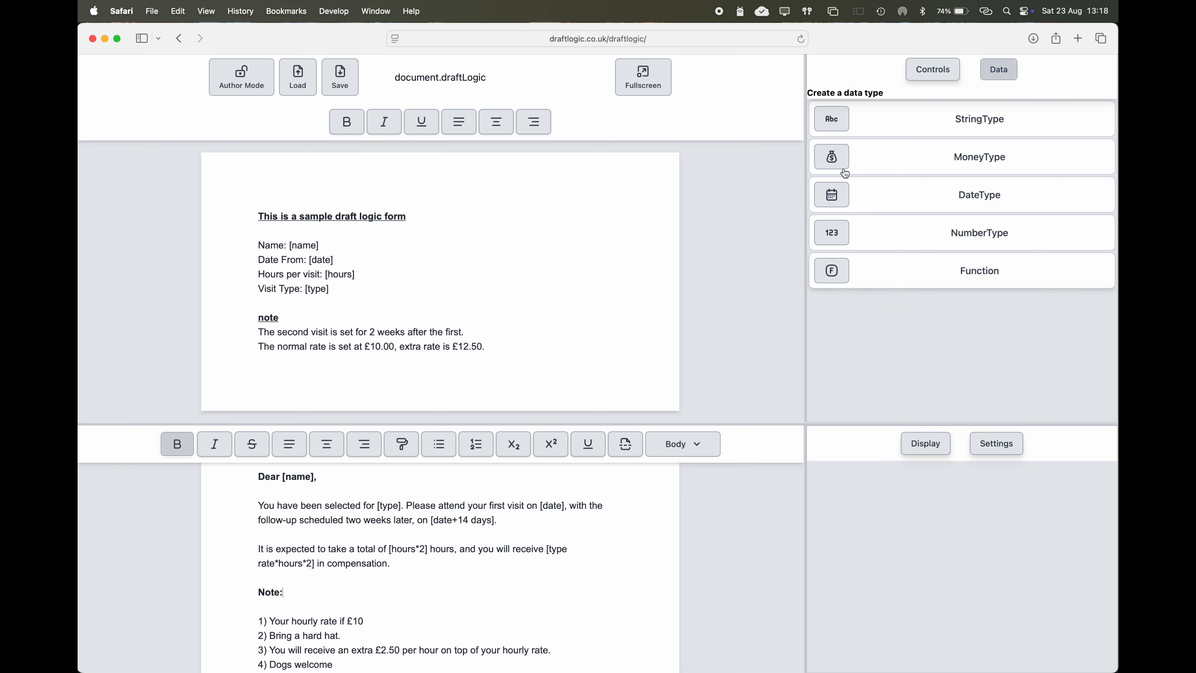
click(836, 162)
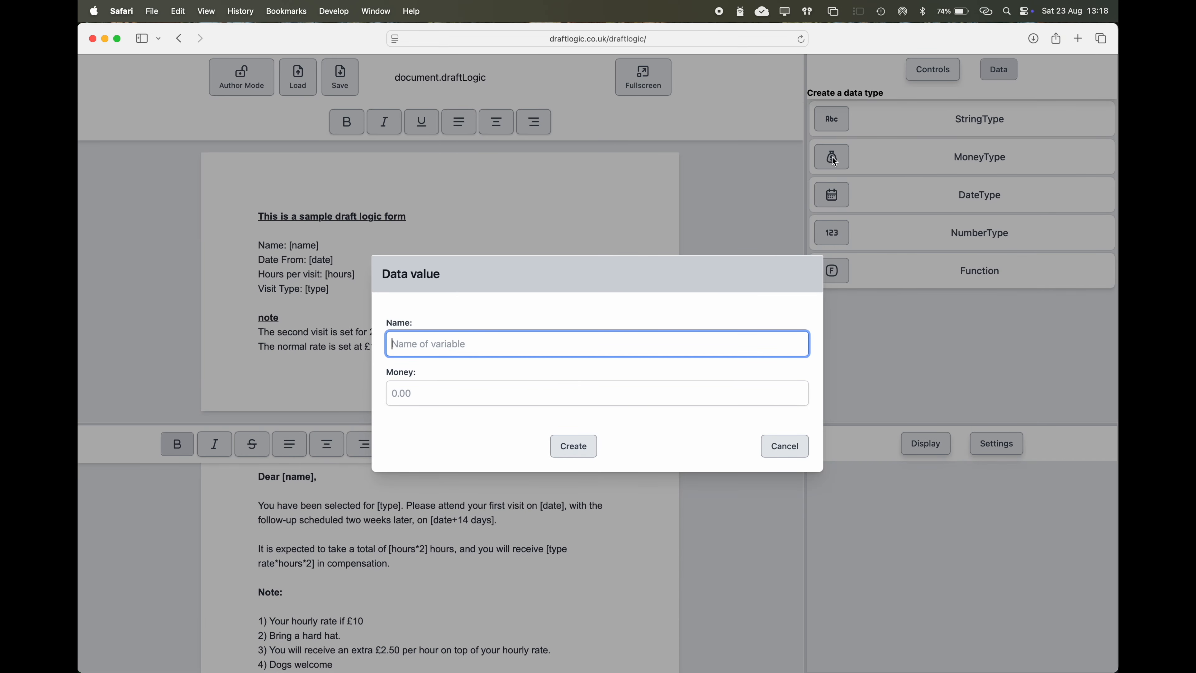
text(rate)
click(455, 399)
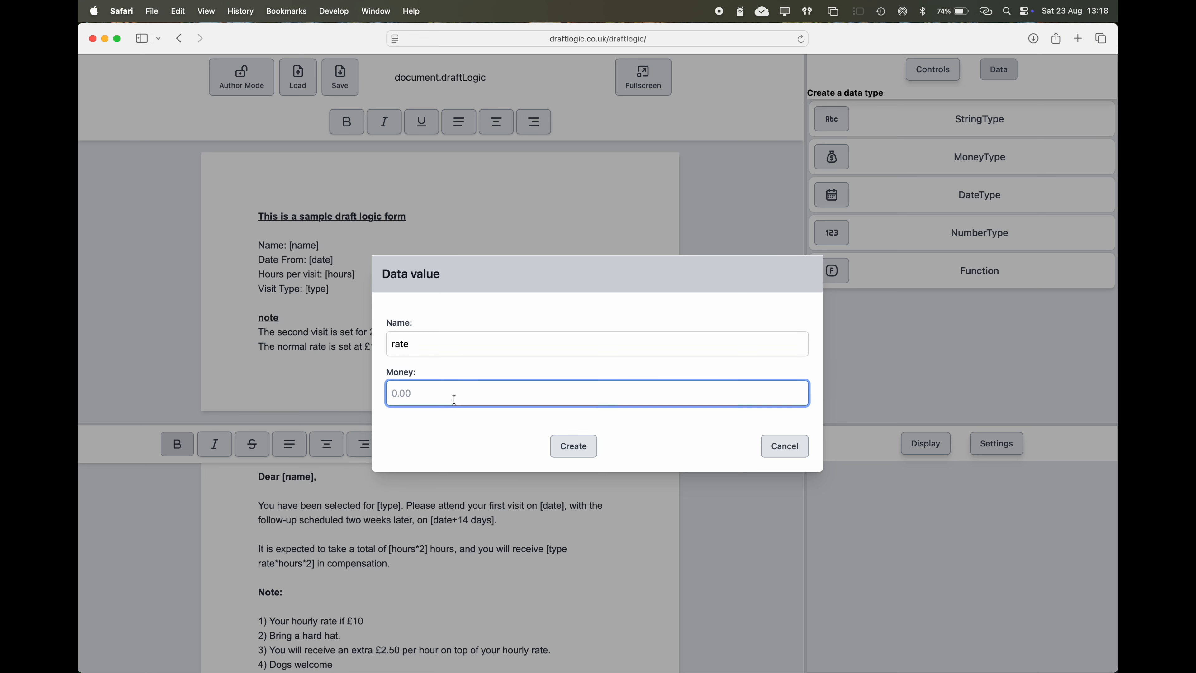
text(10.00)
click(555, 446)
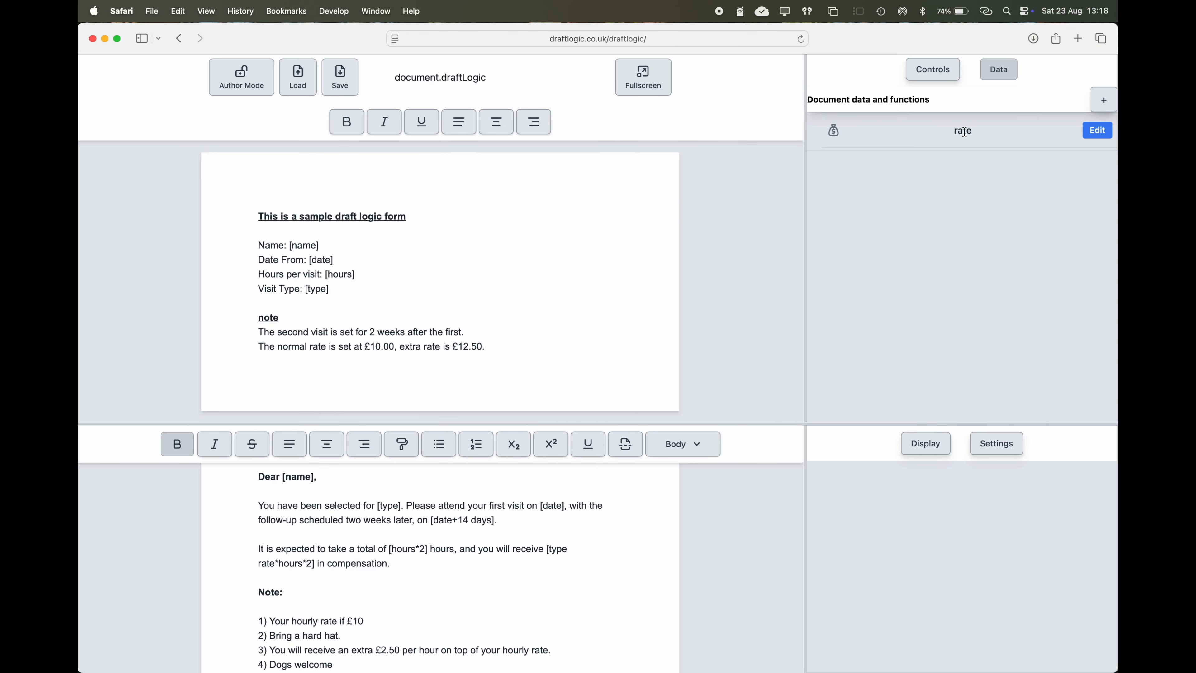
Step: Create a second MoneyType data value named "extra rate" with an amount of 2.50
click(1105, 101)
click(832, 157)
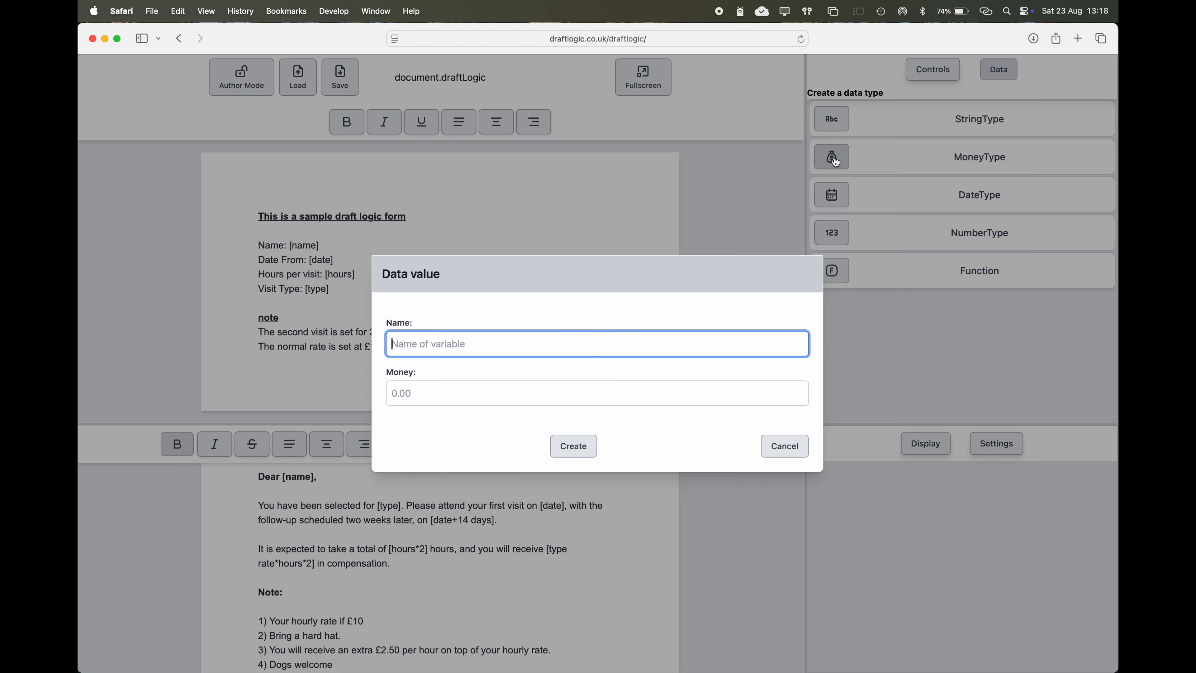
key(Tab)
text(2.)
click(438, 351)
text(extra rate)
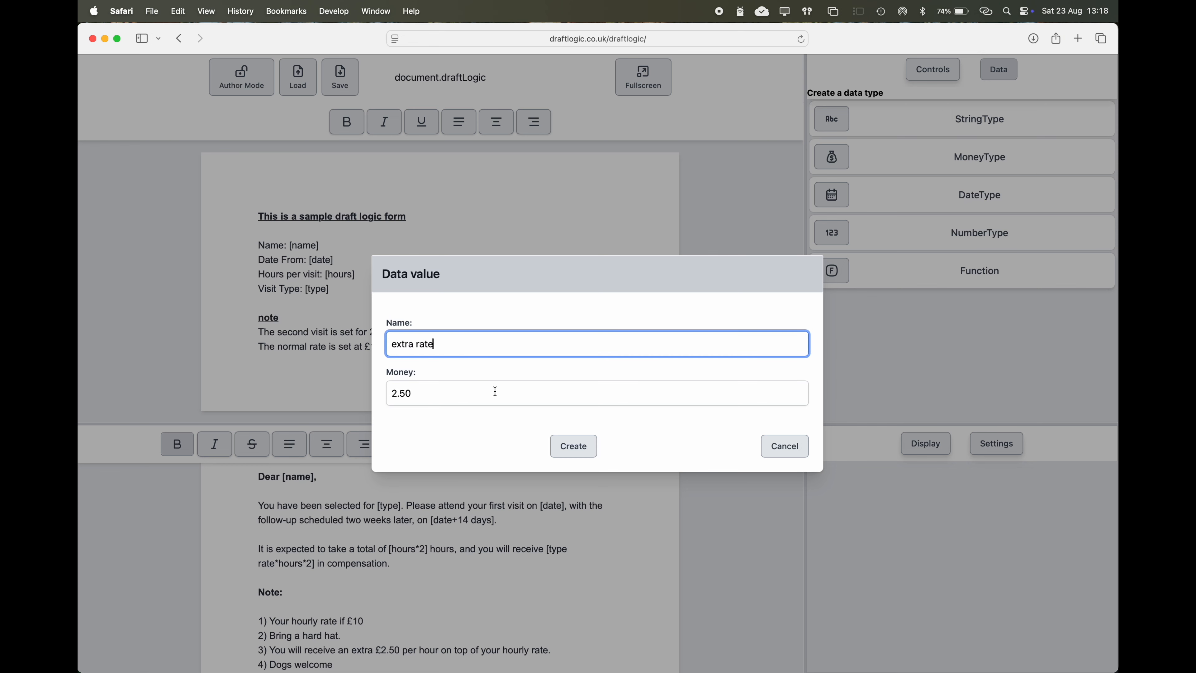
click(564, 448)
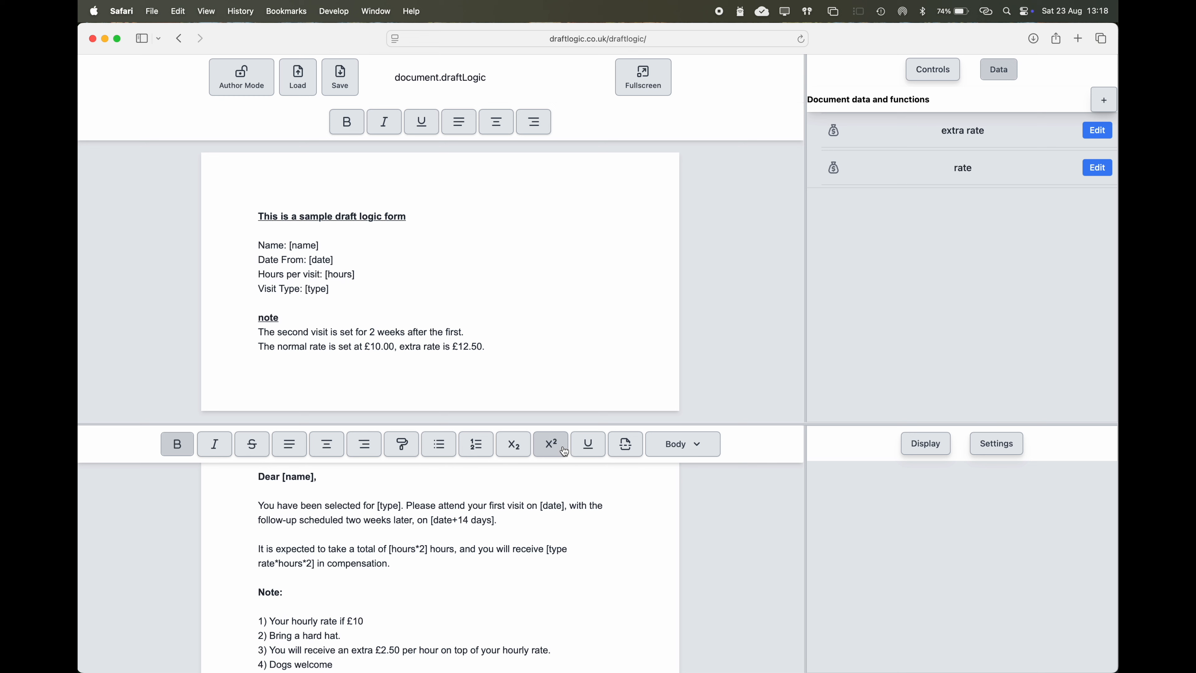
Step: Create a text input control named "name"
click(933, 72)
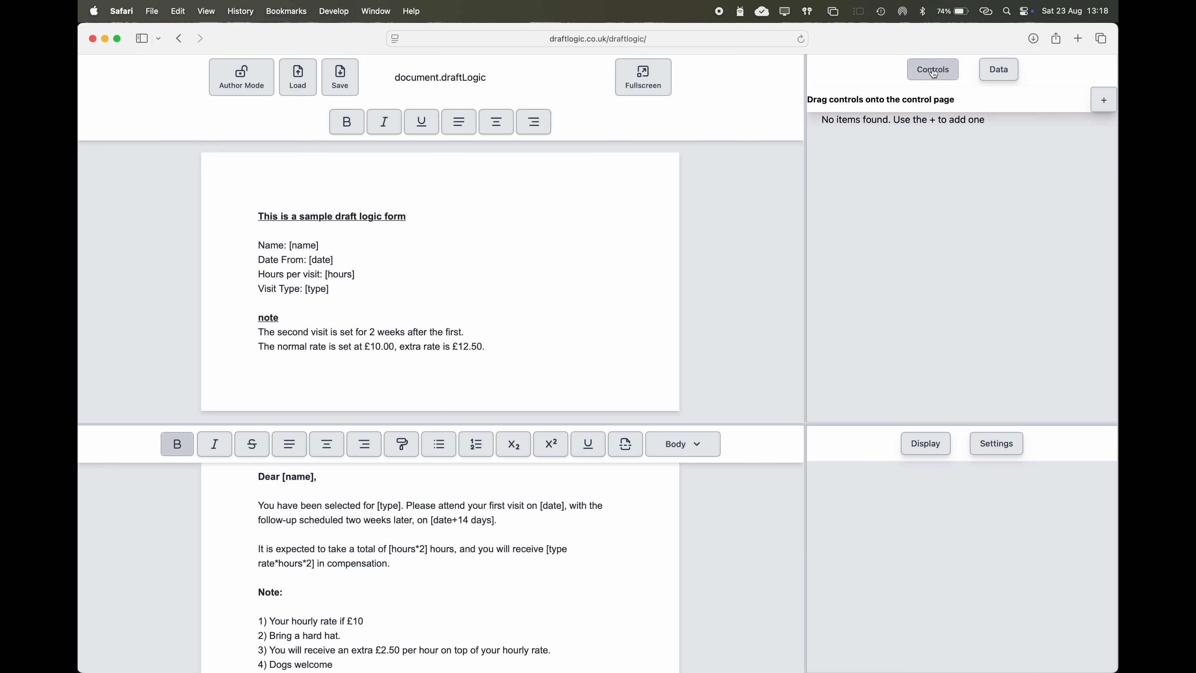
click(1107, 102)
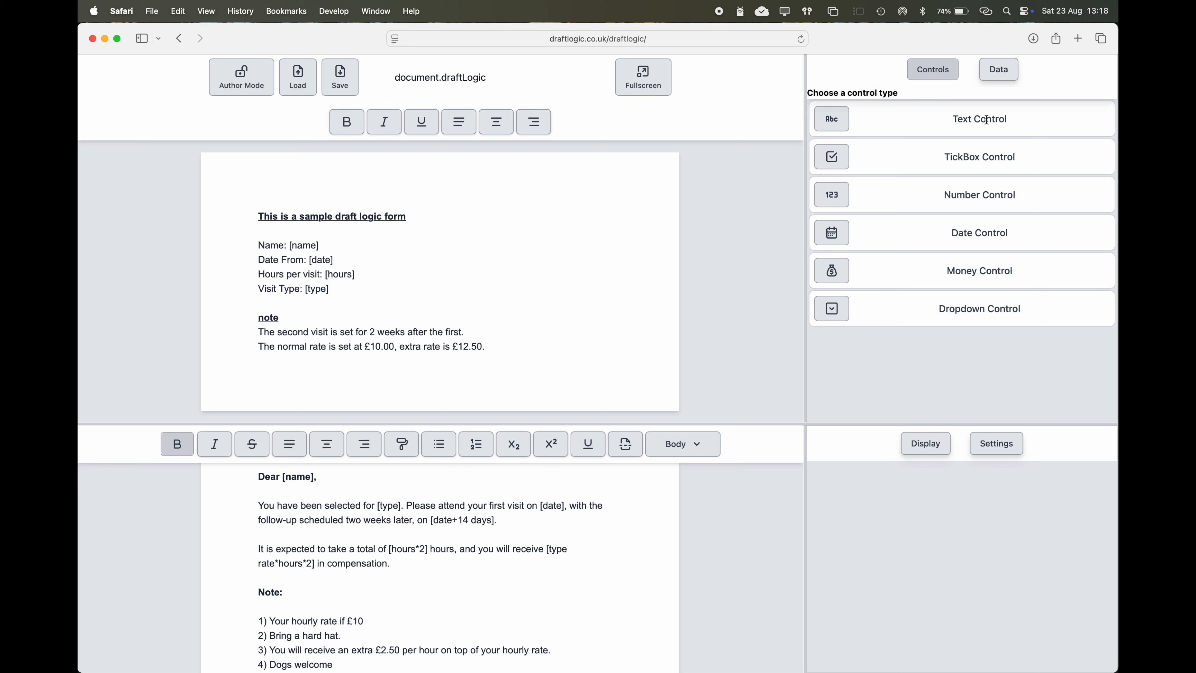
click(838, 124)
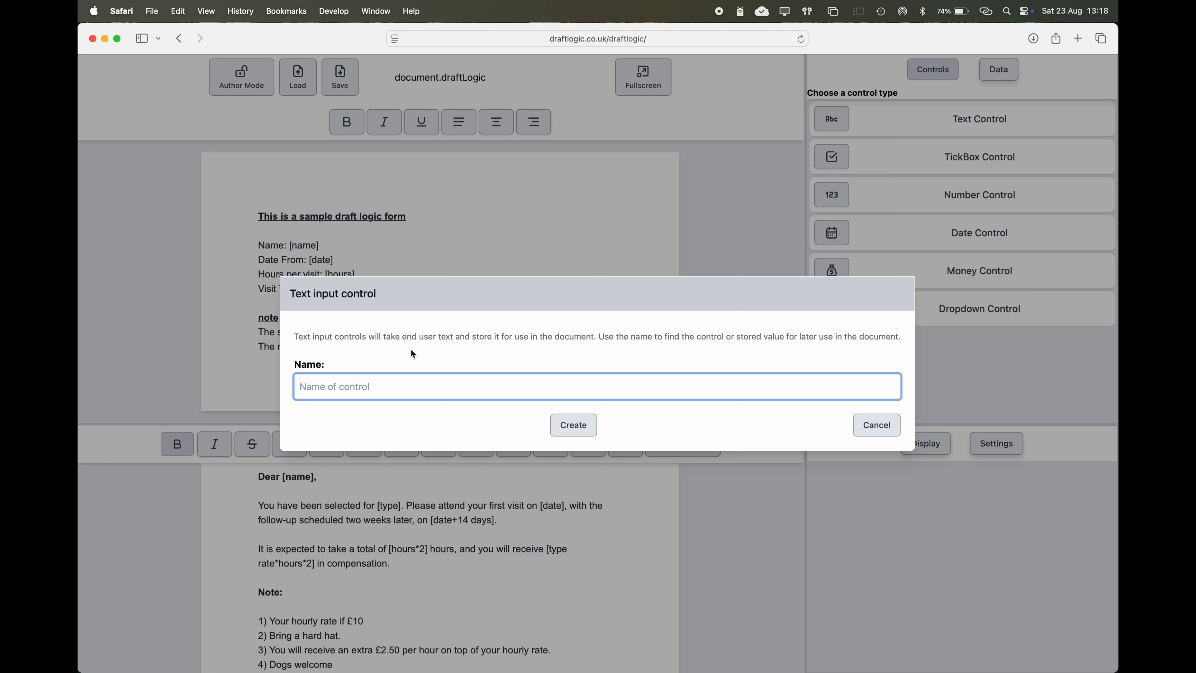
text(name)
click(566, 433)
Step: Place the name control on the form's Name line and delete the [name] placeholder text
drag(908, 134, 394, 247)
click(416, 245)
key(Left)
key(Left)
key(BackSpace)
key(BackSpace)
key(BackSpace)
key(BackSpace)
key(BackSpace)
key(BackSpace)
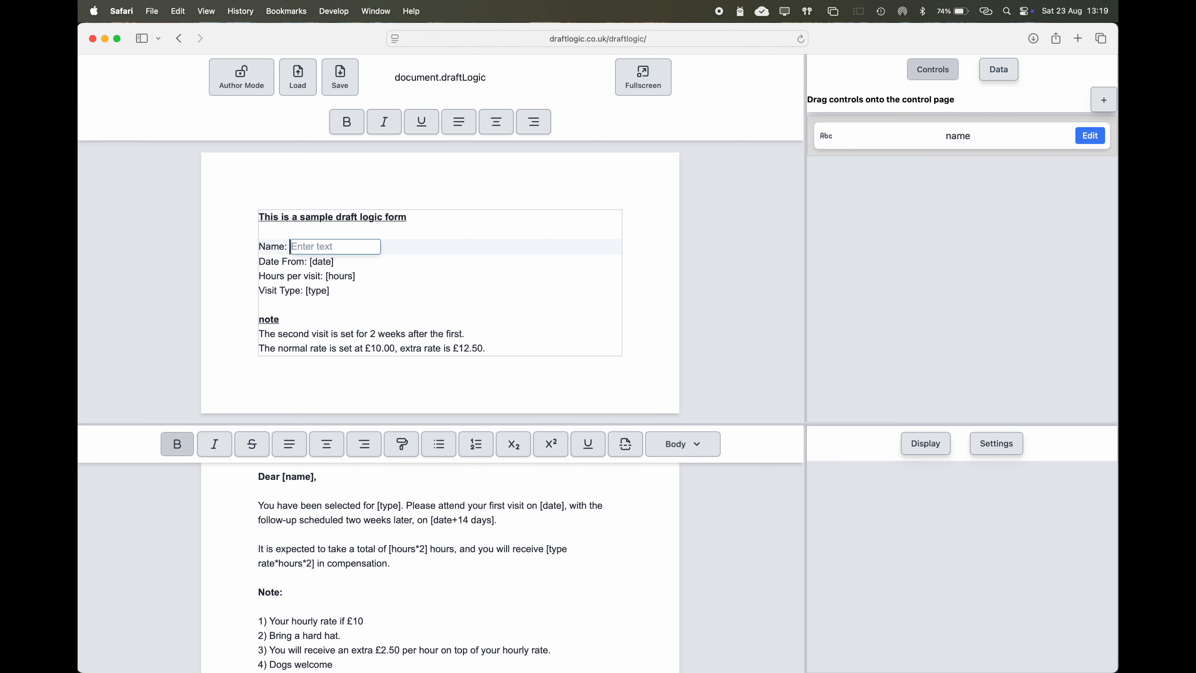
Step: Create a date input control named "date"
click(1105, 100)
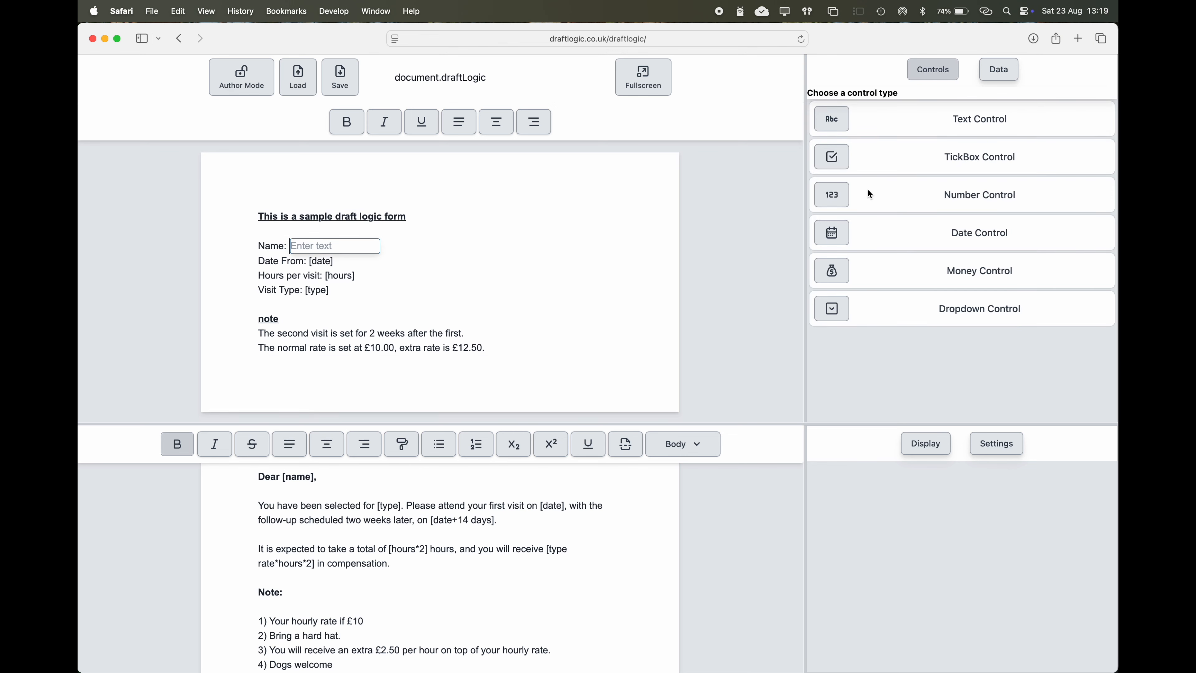
click(871, 233)
text(date)
click(573, 425)
Step: Place the date control on the form's Date From line and delete the [date] placeholder text
drag(957, 142, 473, 263)
key(BackSpace)
key(BackSpace)
key(BackSpace)
key(BackSpace)
key(BackSpace)
key(BackSpace)
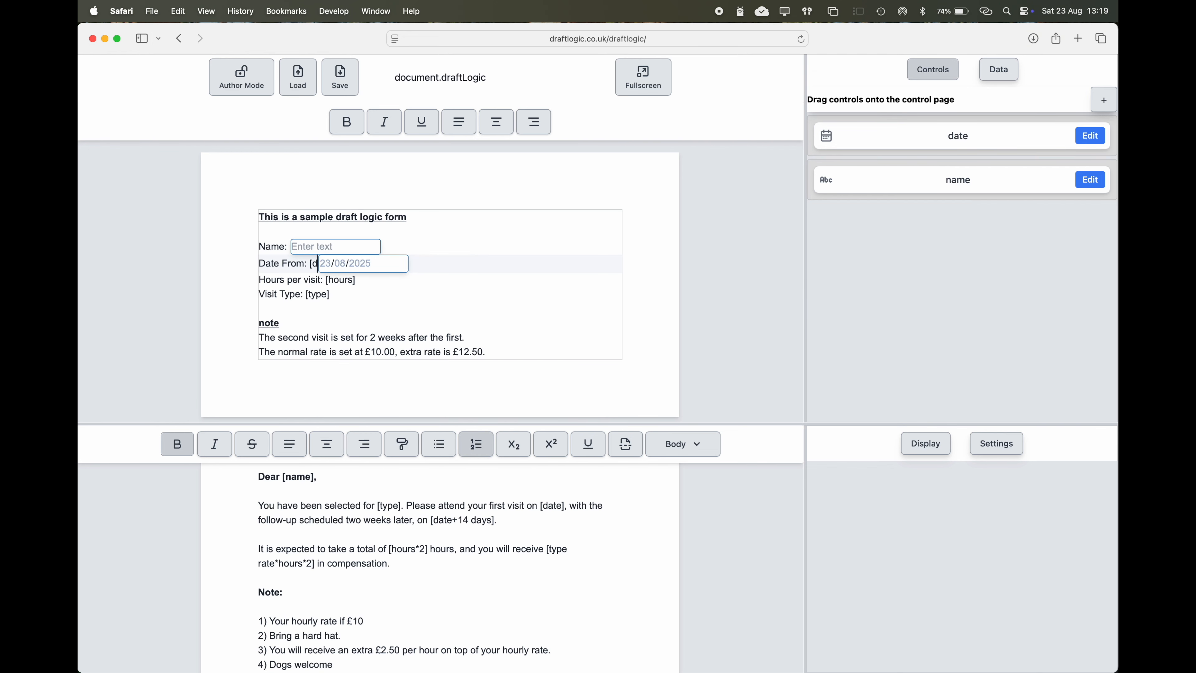
Step: Create a number input control named "hours"
click(1104, 100)
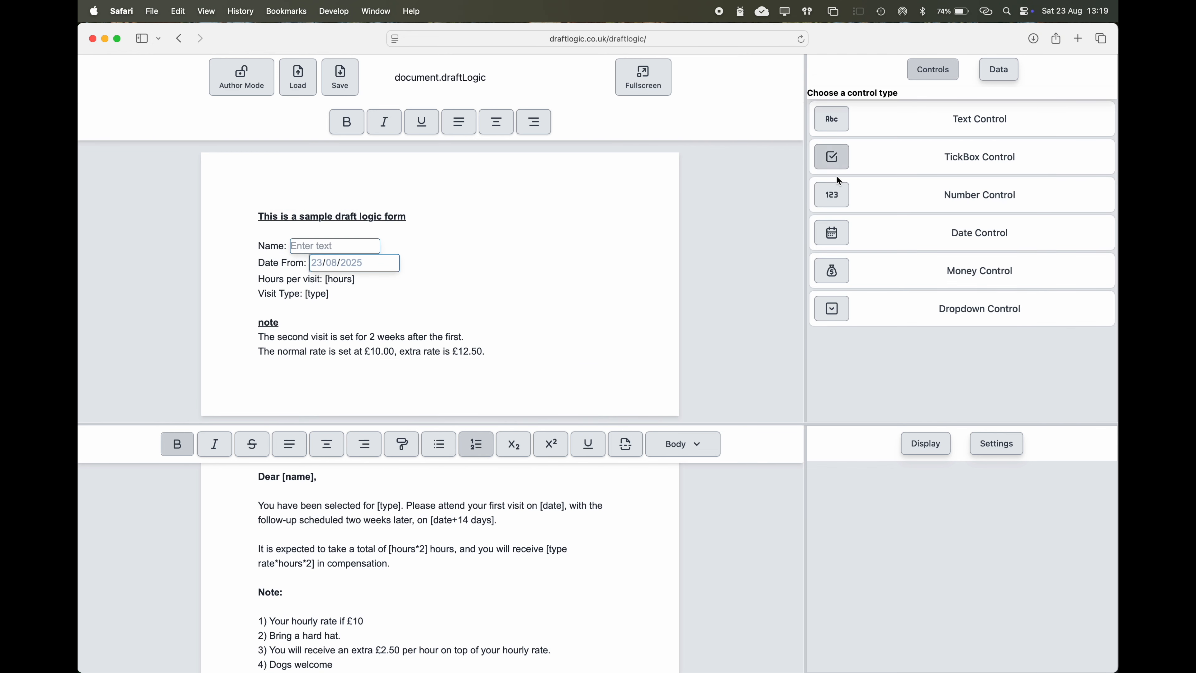
click(832, 194)
text(hours)
click(572, 424)
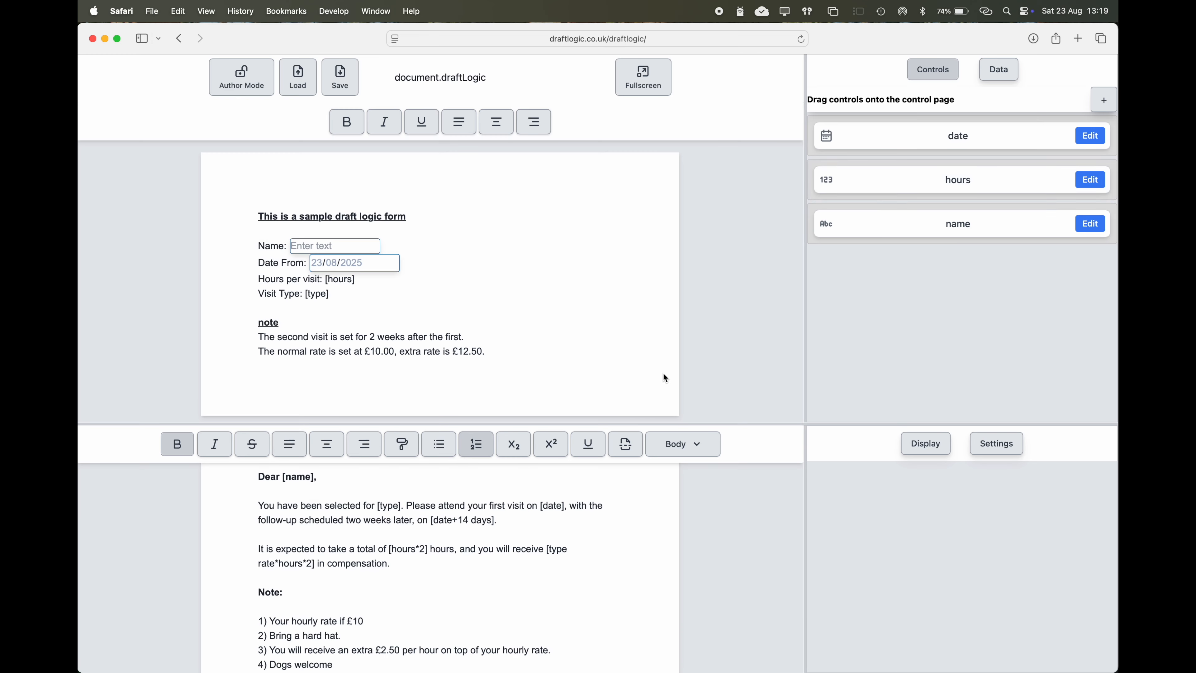
Step: Place the hours control on the form's Hours per visit line and delete the [hours] placeholder text
drag(956, 182, 523, 280)
key(BackSpace)
key(BackSpace)
key(BackSpace)
key(BackSpace)
key(BackSpace)
key(BackSpace)
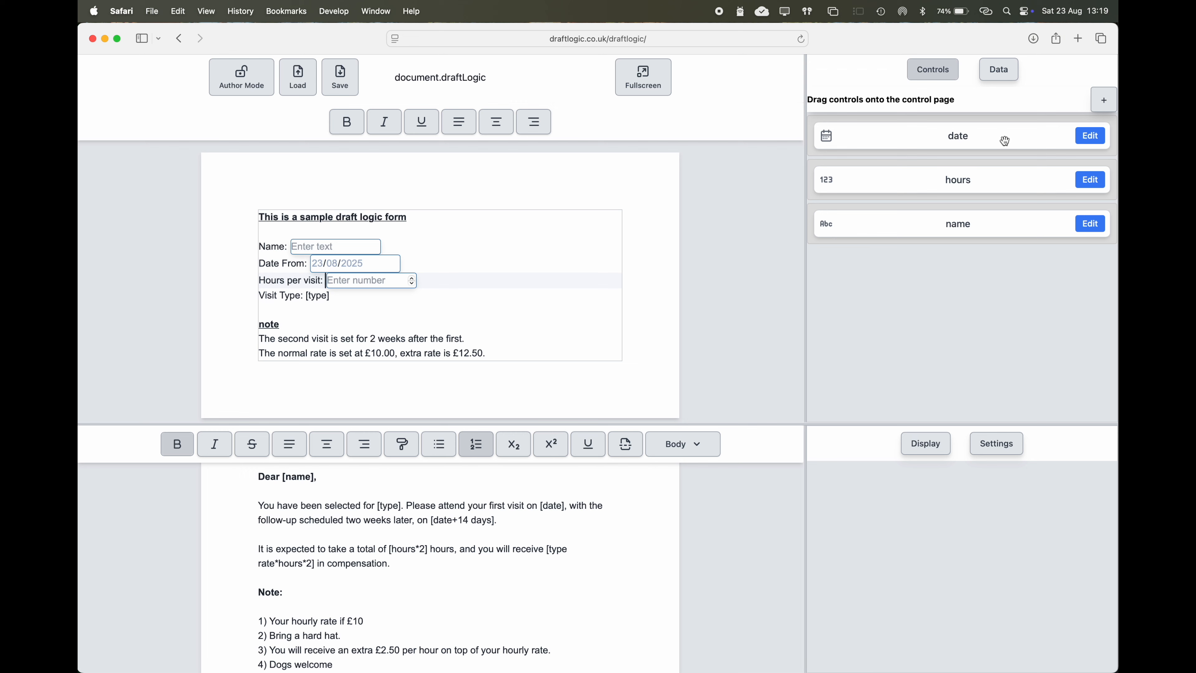
Step: Create a dropdown control named "type" with the options "normal rate" and "extra rate"
click(1104, 101)
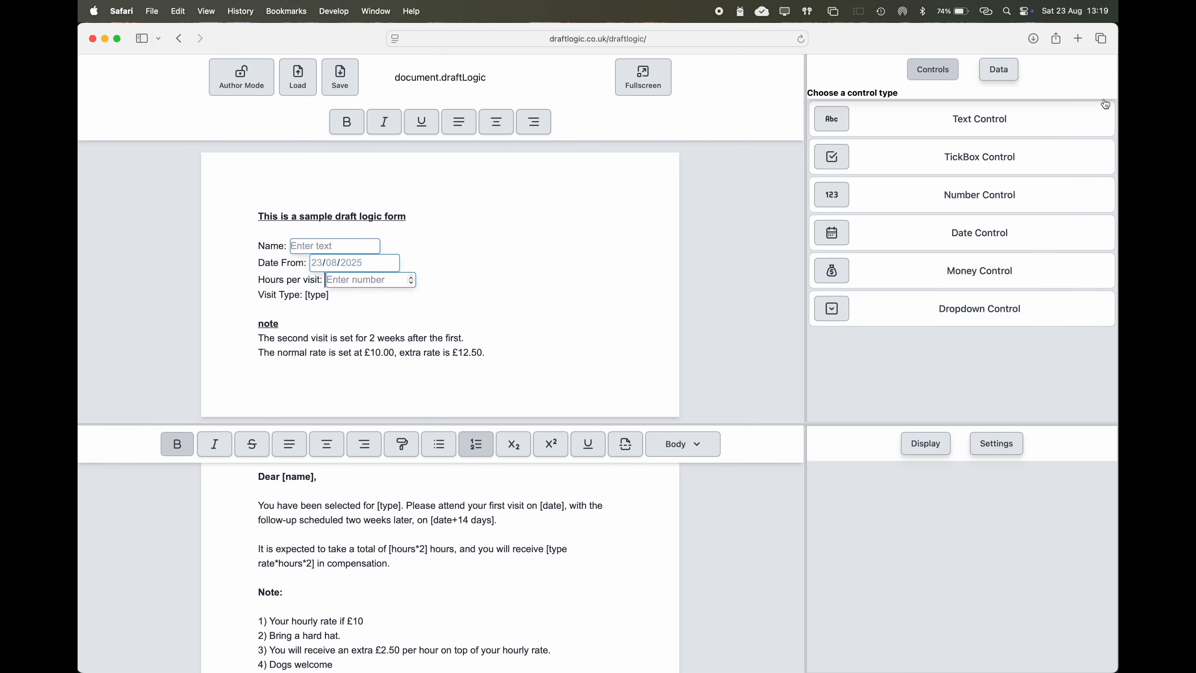
click(844, 316)
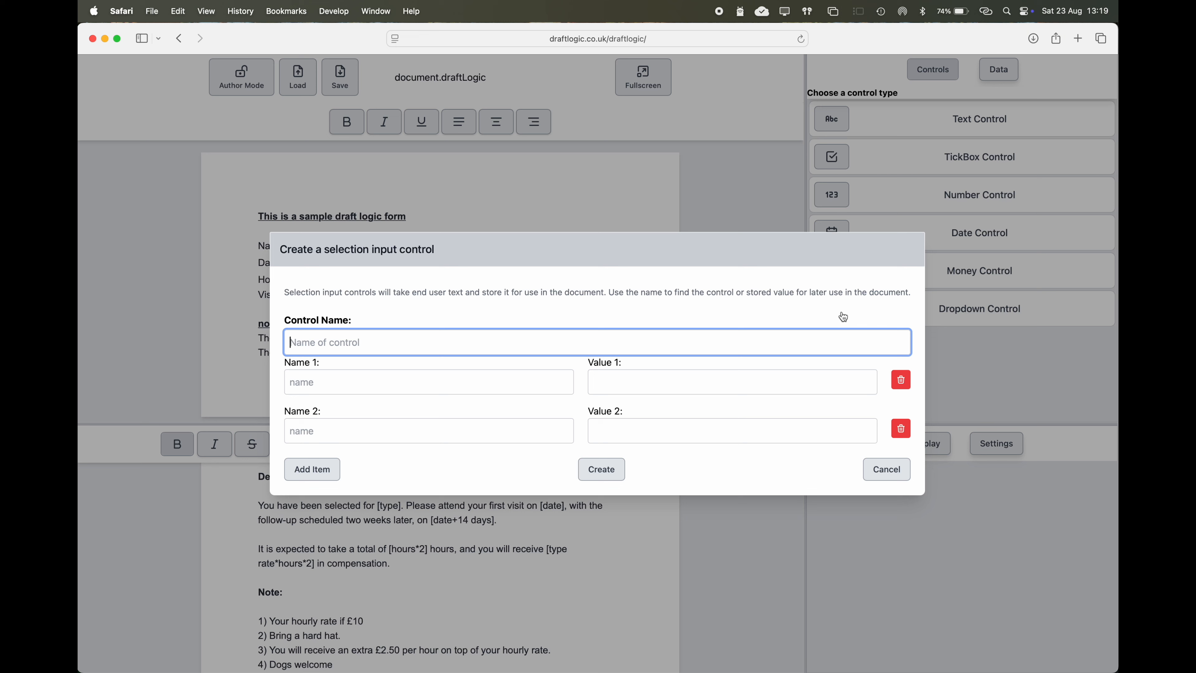
text(type)
click(492, 390)
text(normal rate)
click(429, 430)
text(extra r)
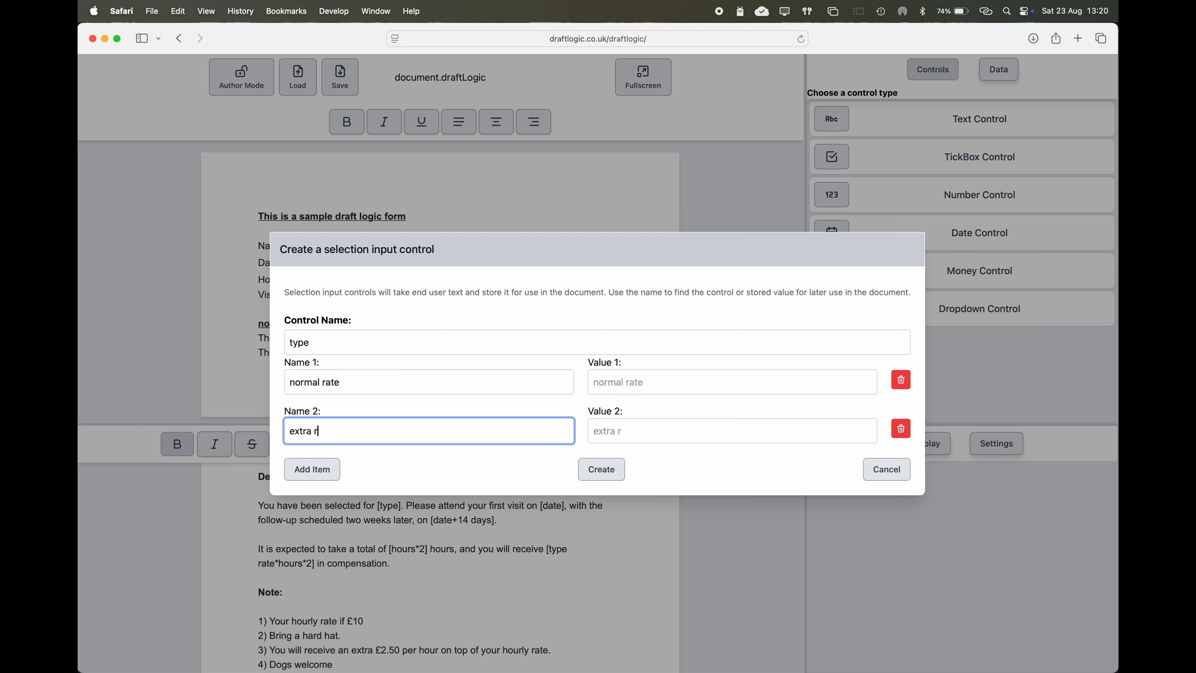
text(ate)
click(602, 470)
Step: Place the type dropdown on the form's Visit Type line and delete the [type] placeholder text
drag(916, 273, 510, 299)
key(Left)
key(BackSpace)
key(BackSpace)
key(BackSpace)
key(BackSpace)
key(BackSpace)
key(BackSpace)
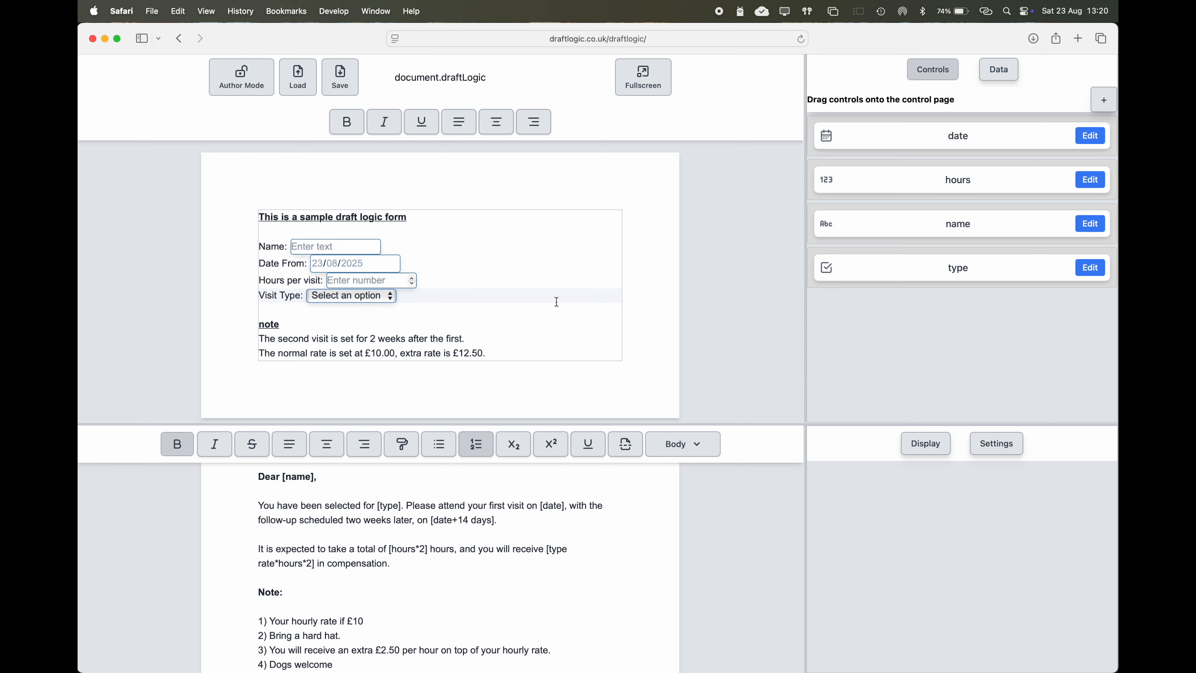
Step: Start a new function among the document's data items
click(1003, 75)
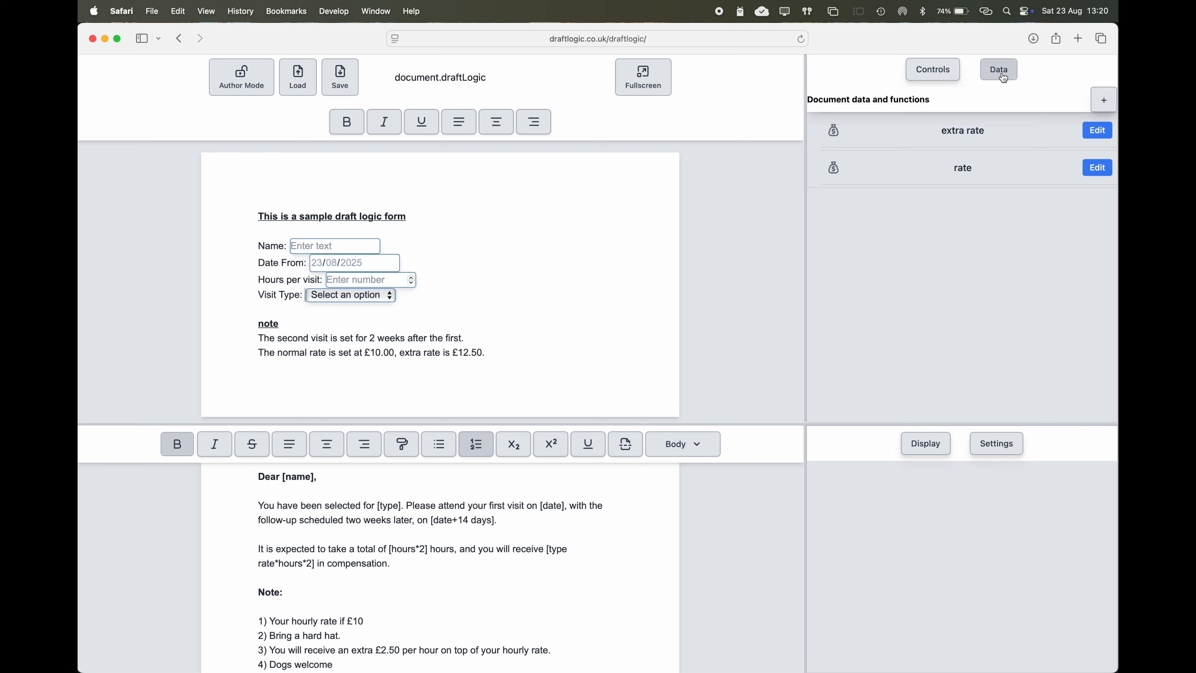
click(1105, 104)
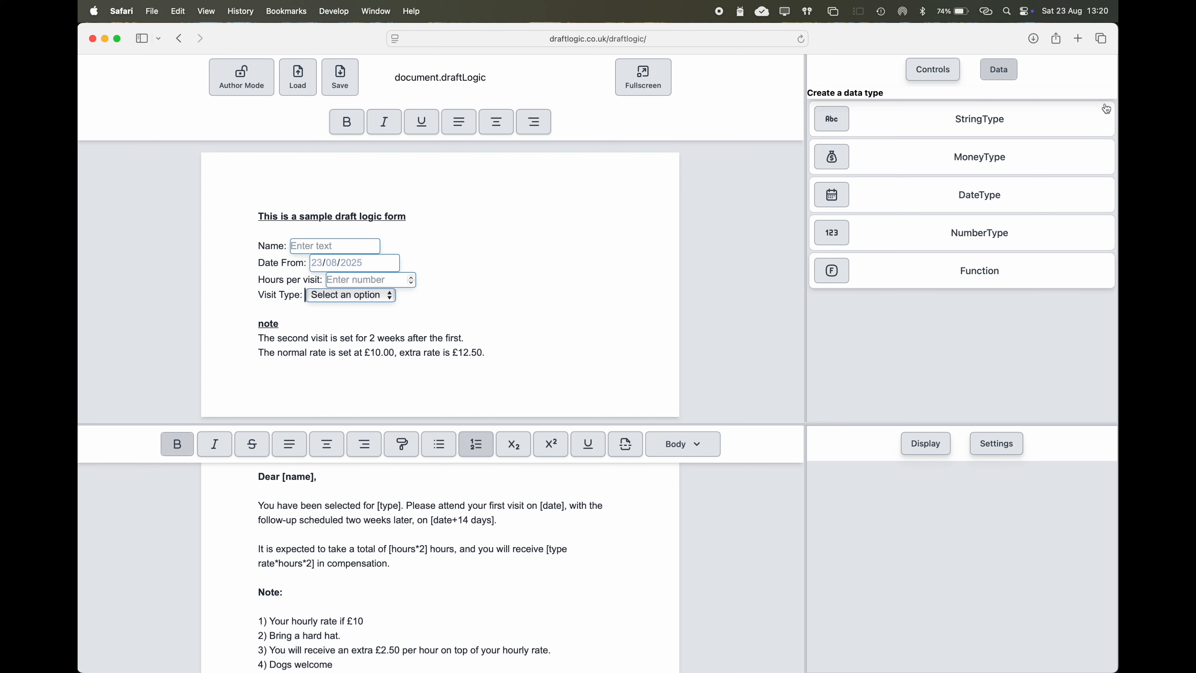
click(832, 279)
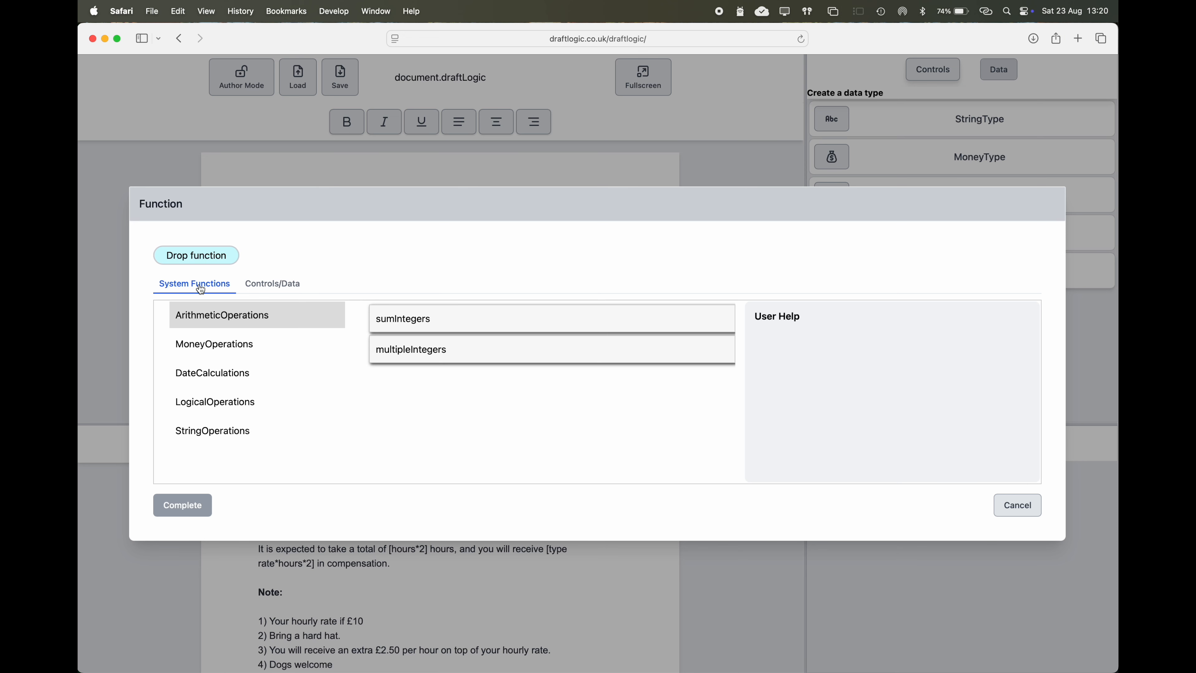
Step: Examine the controls and data usable in a function and the money, date, string and logical system functions
click(270, 287)
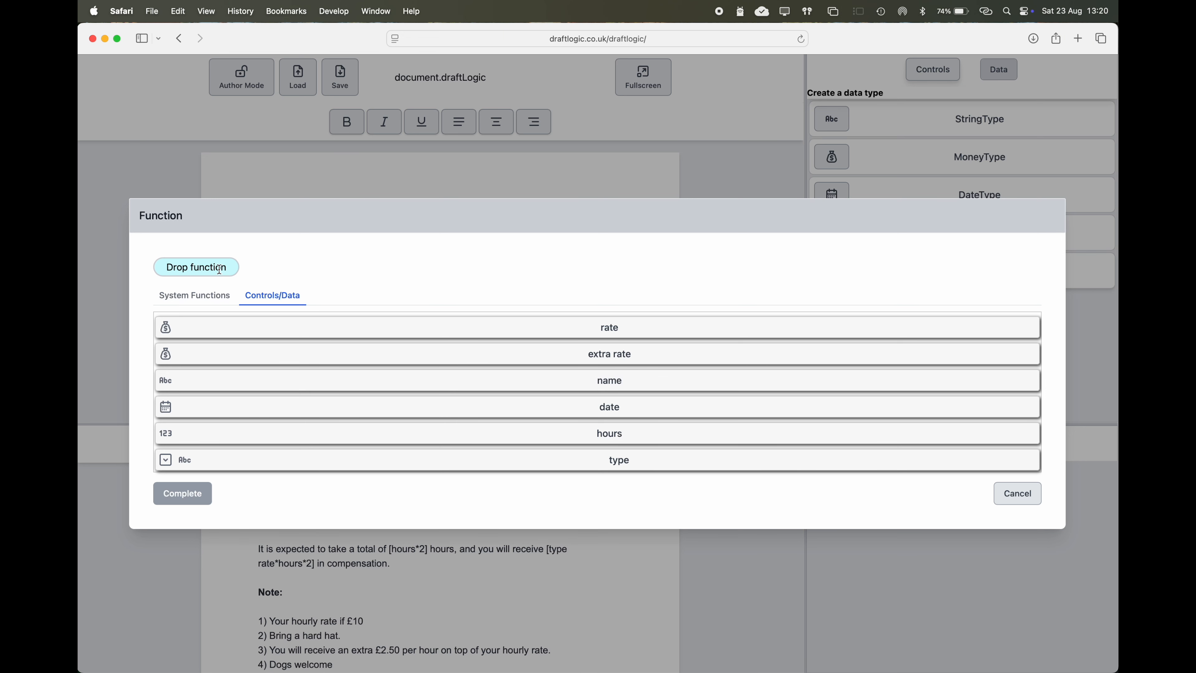
click(207, 298)
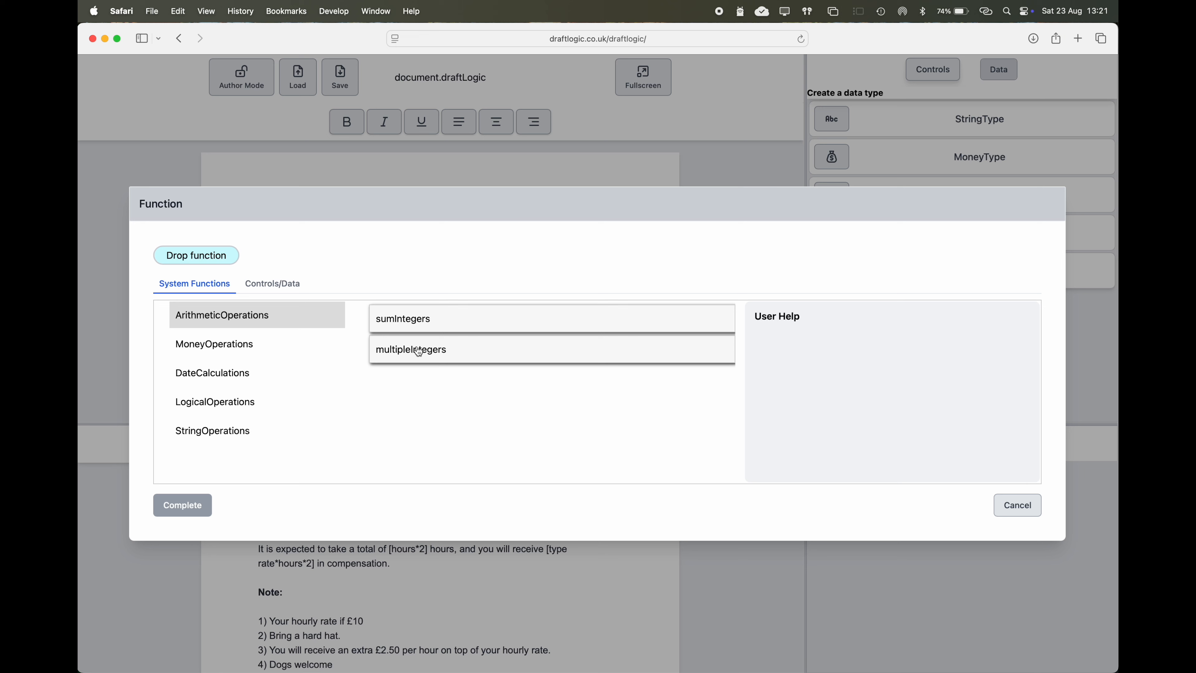
click(240, 347)
click(230, 376)
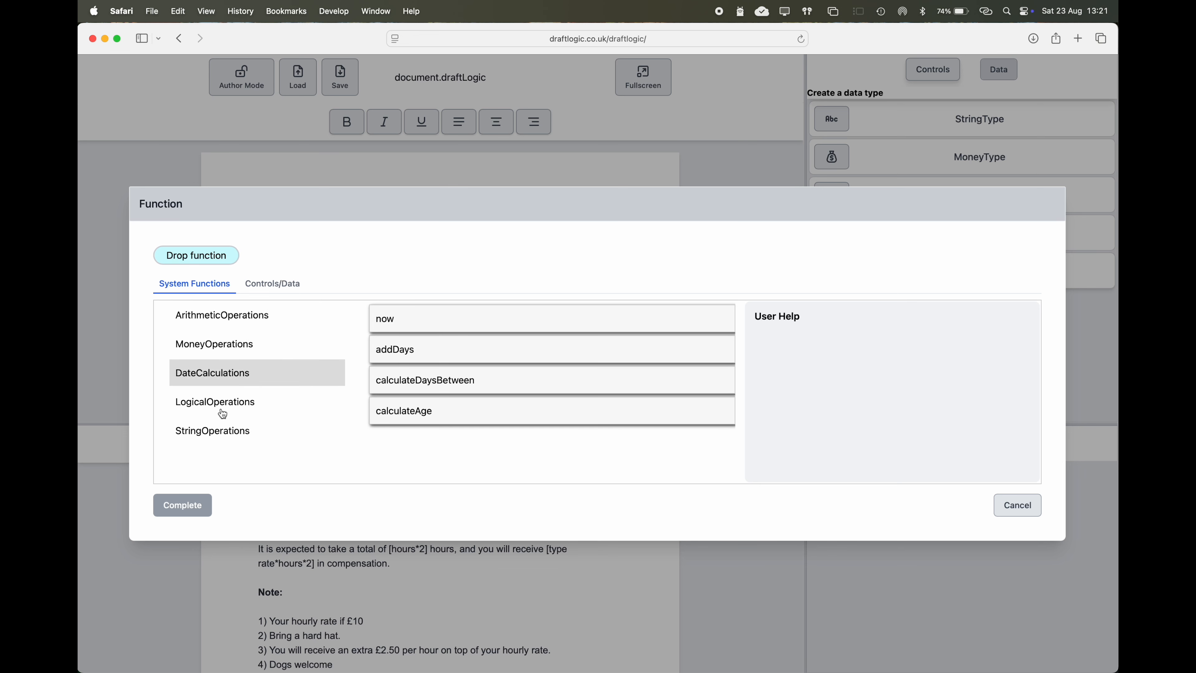
click(217, 433)
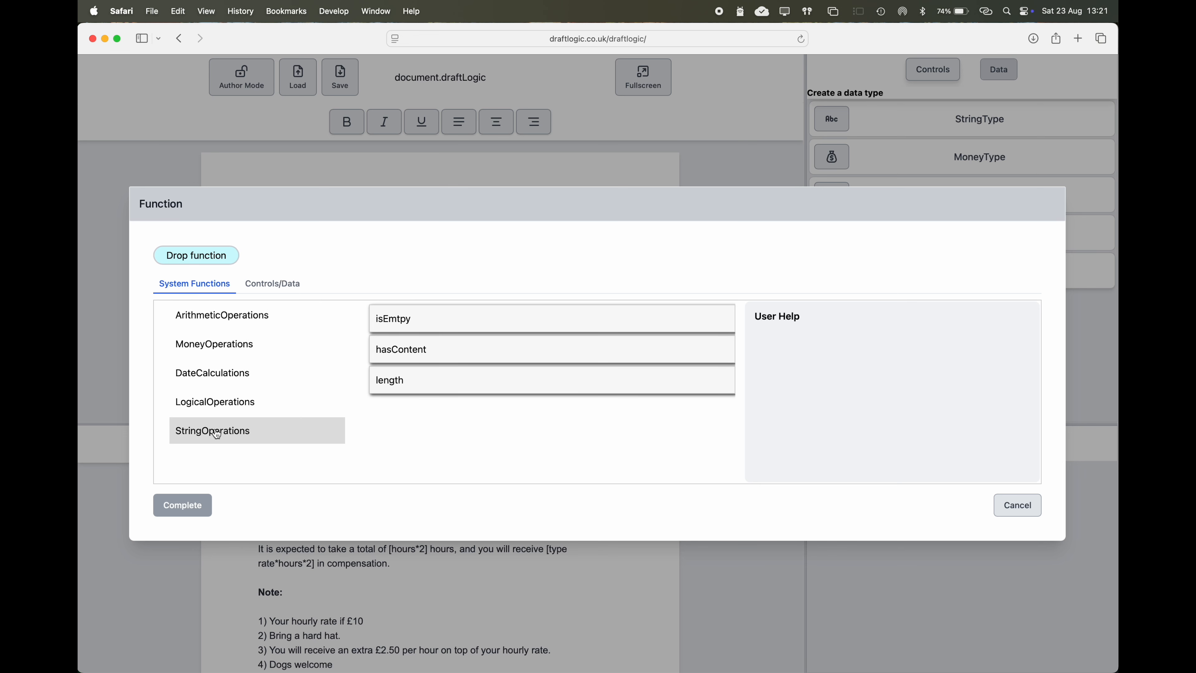
click(218, 408)
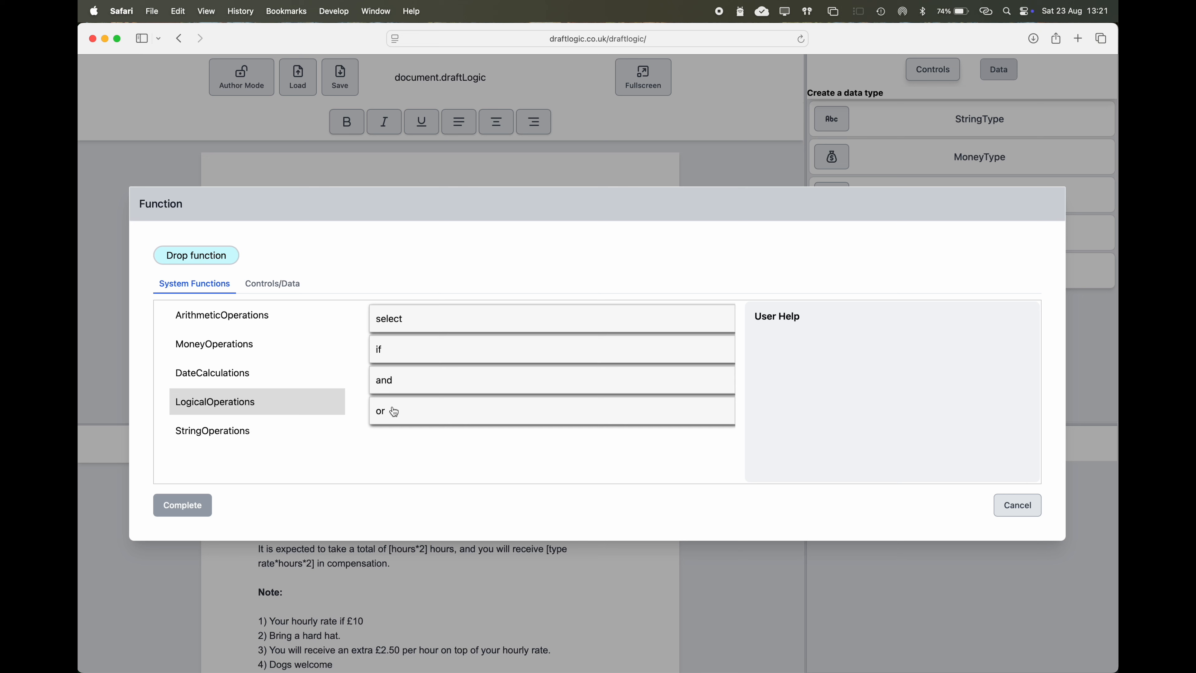
Step: Build a multipleIntegers function that multiplies the hours control by the number 2
click(264, 317)
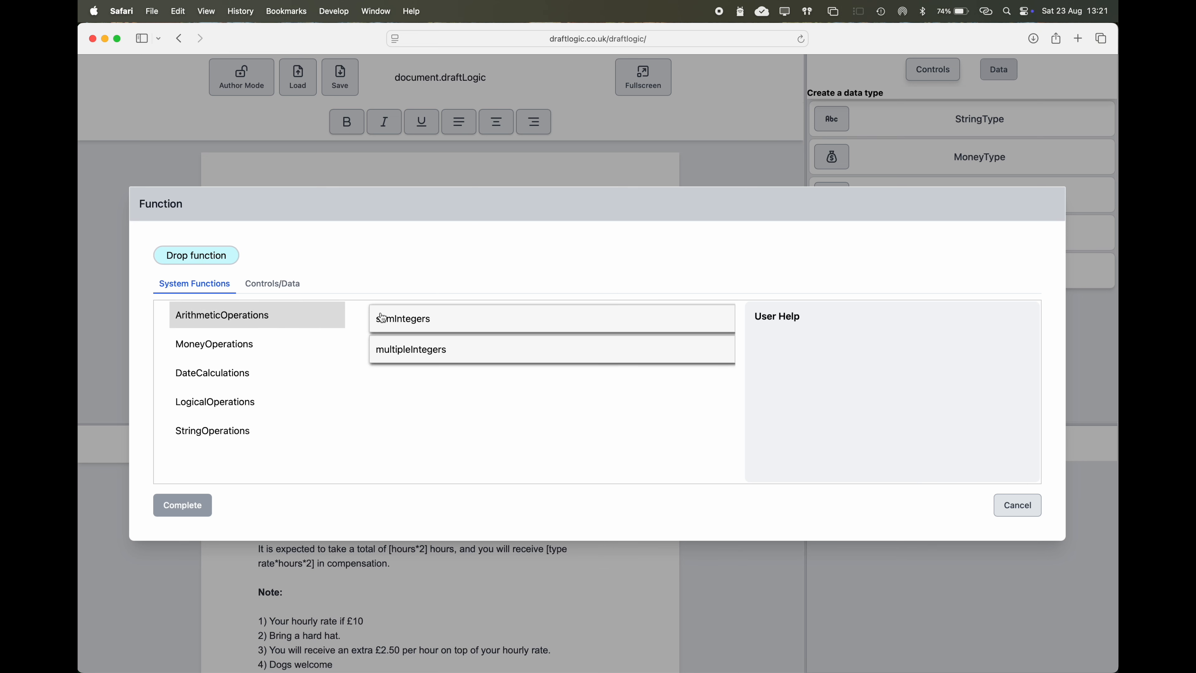
drag(400, 349, 204, 265)
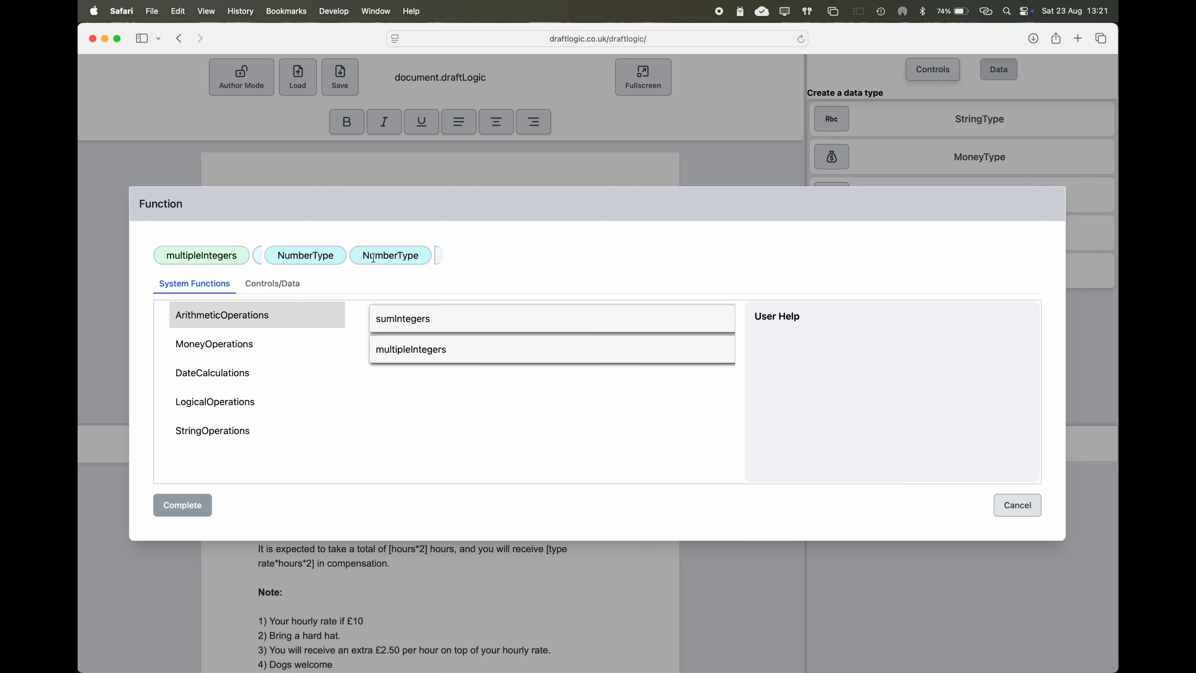
click(314, 257)
click(284, 284)
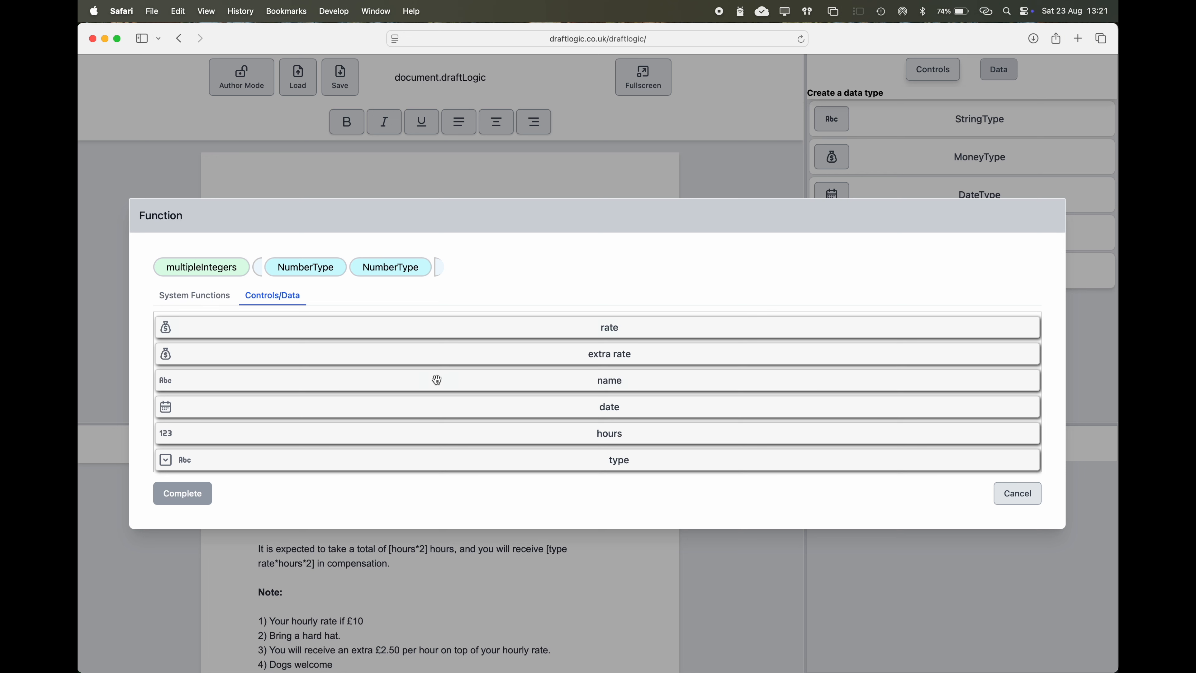
drag(422, 431, 328, 267)
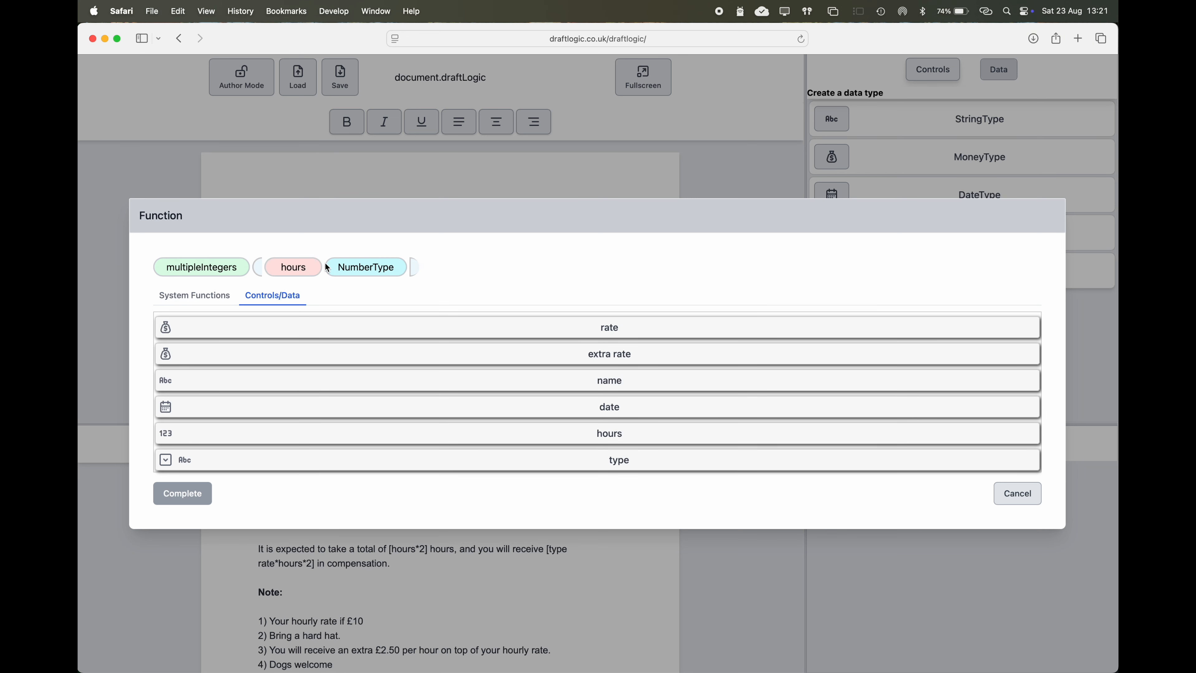
double_click(358, 266)
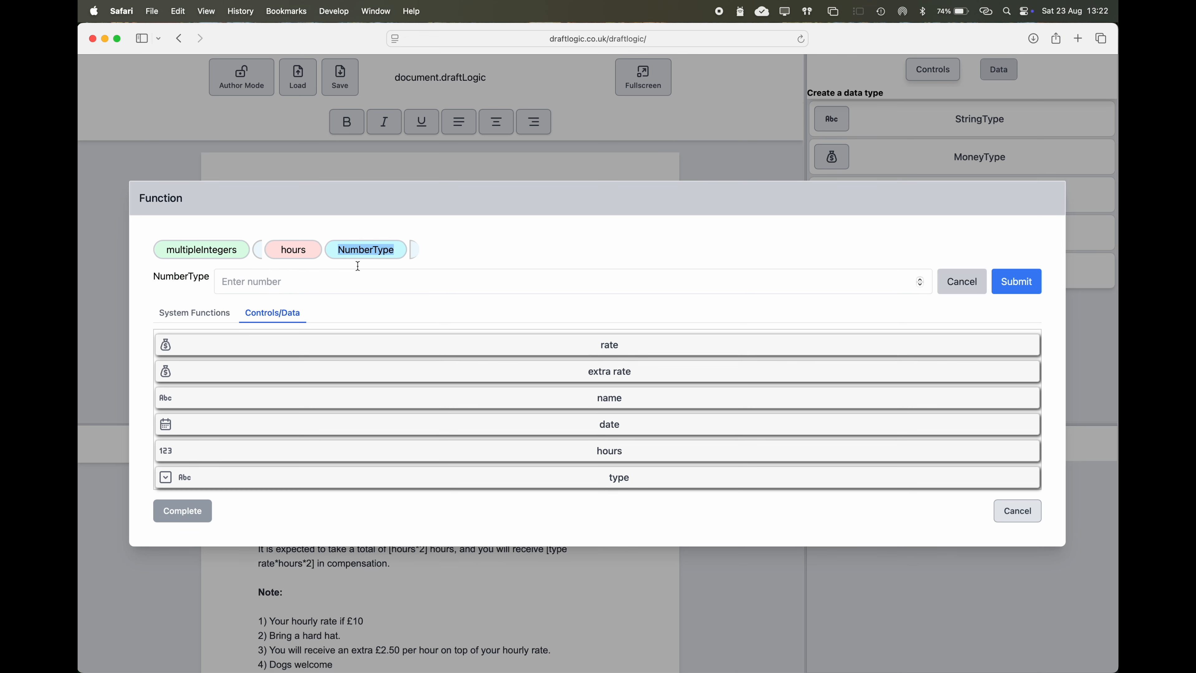
click(333, 279)
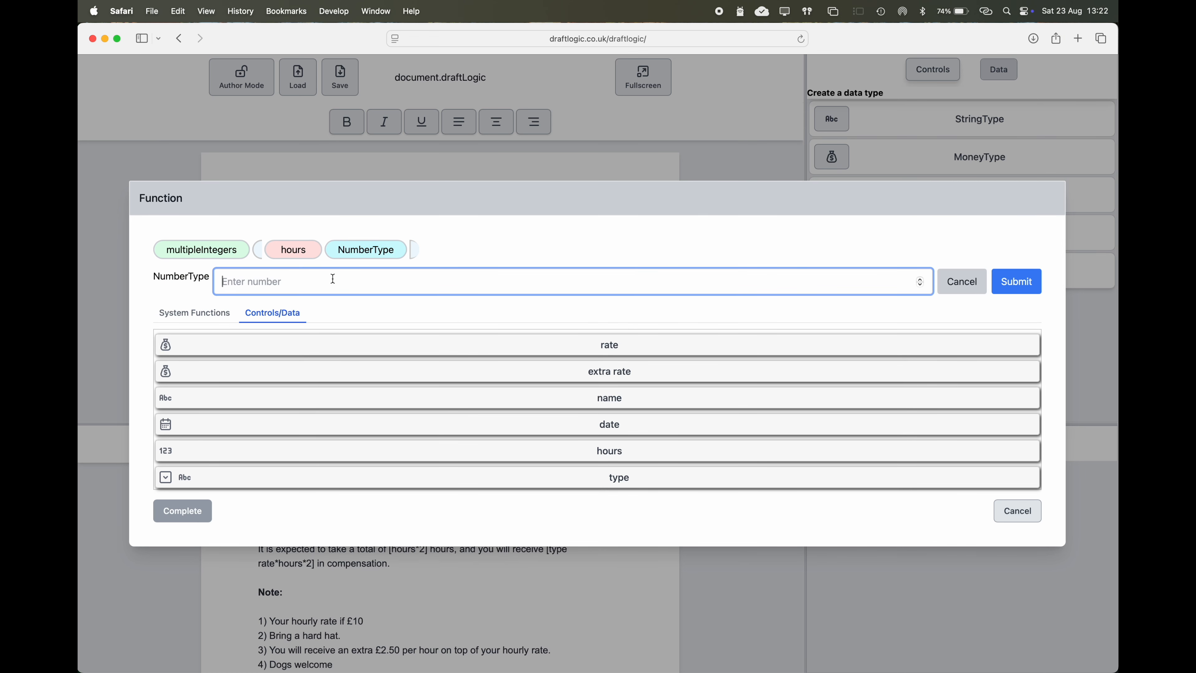
text(2)
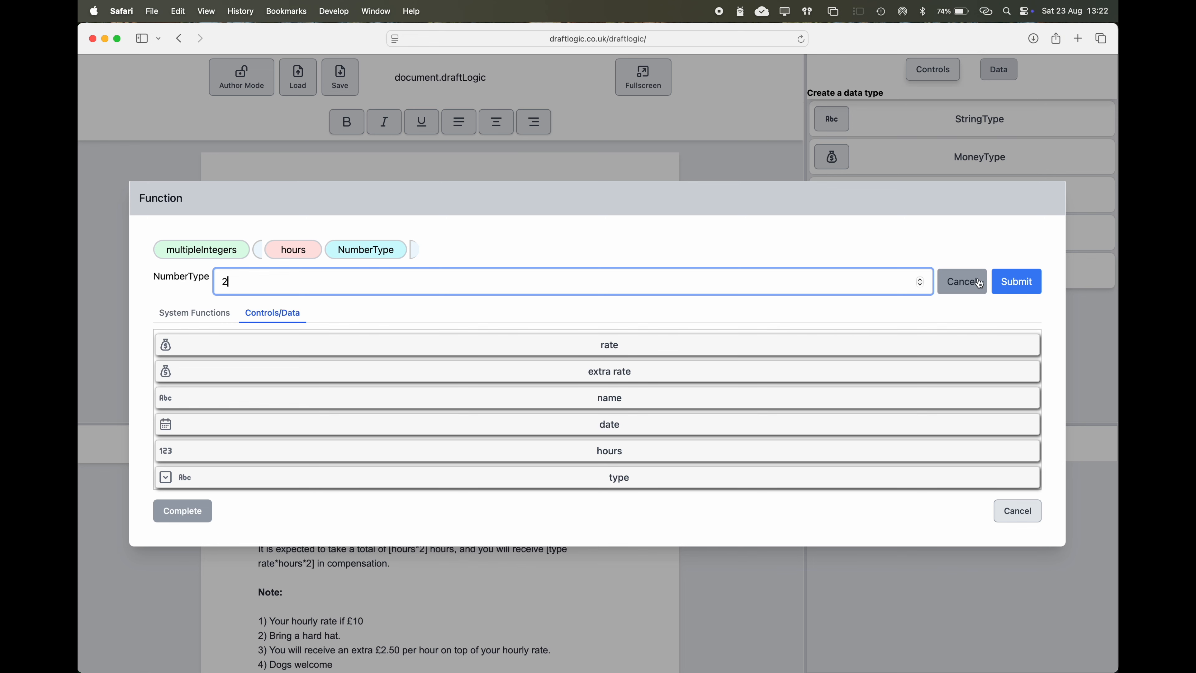
click(1015, 283)
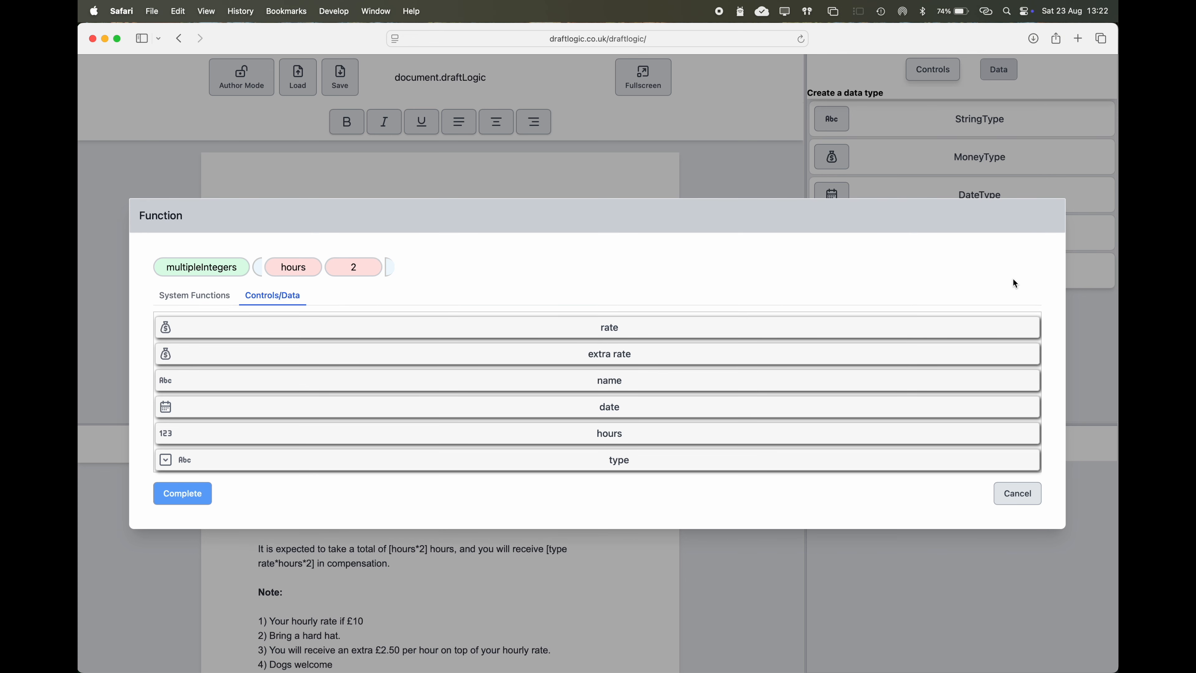
Step: Complete the multiplication function and create it under the name "hours * 2"
click(189, 496)
click(156, 392)
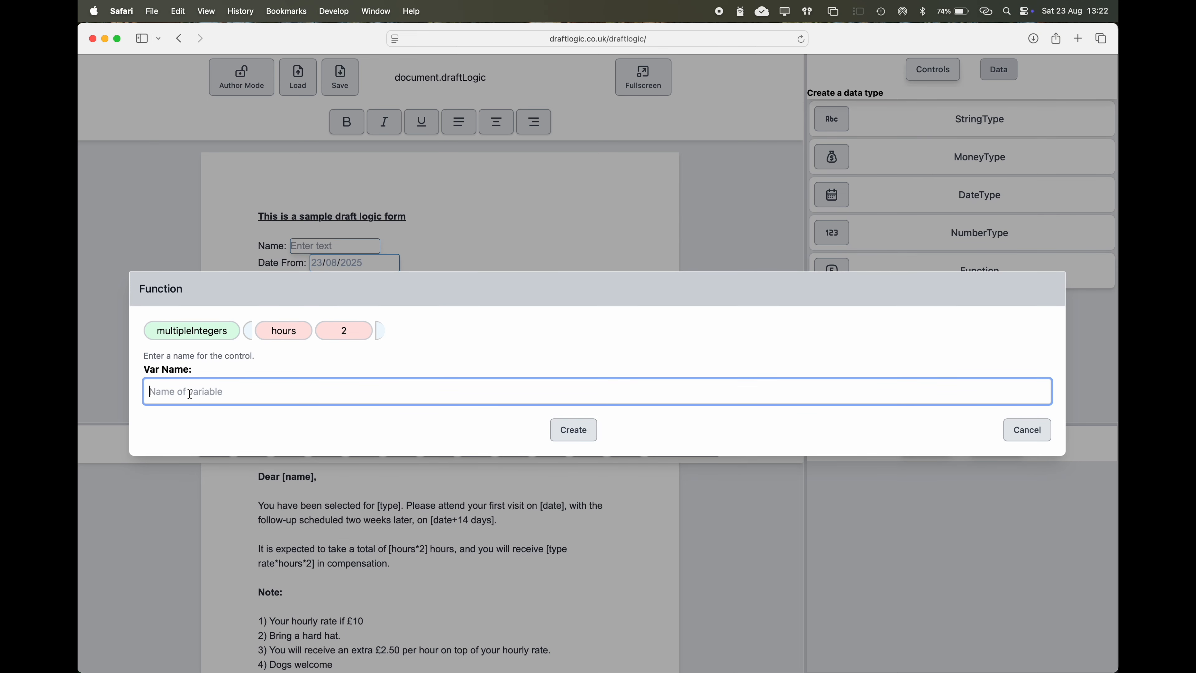
text(hours * 2)
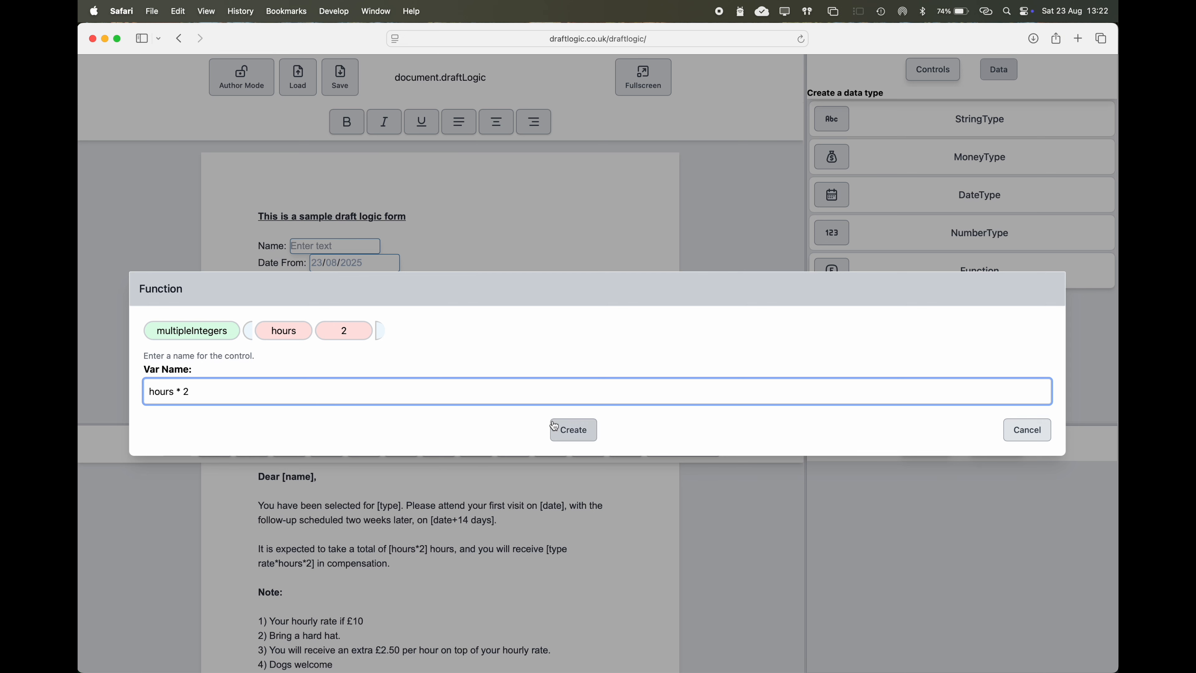
click(564, 430)
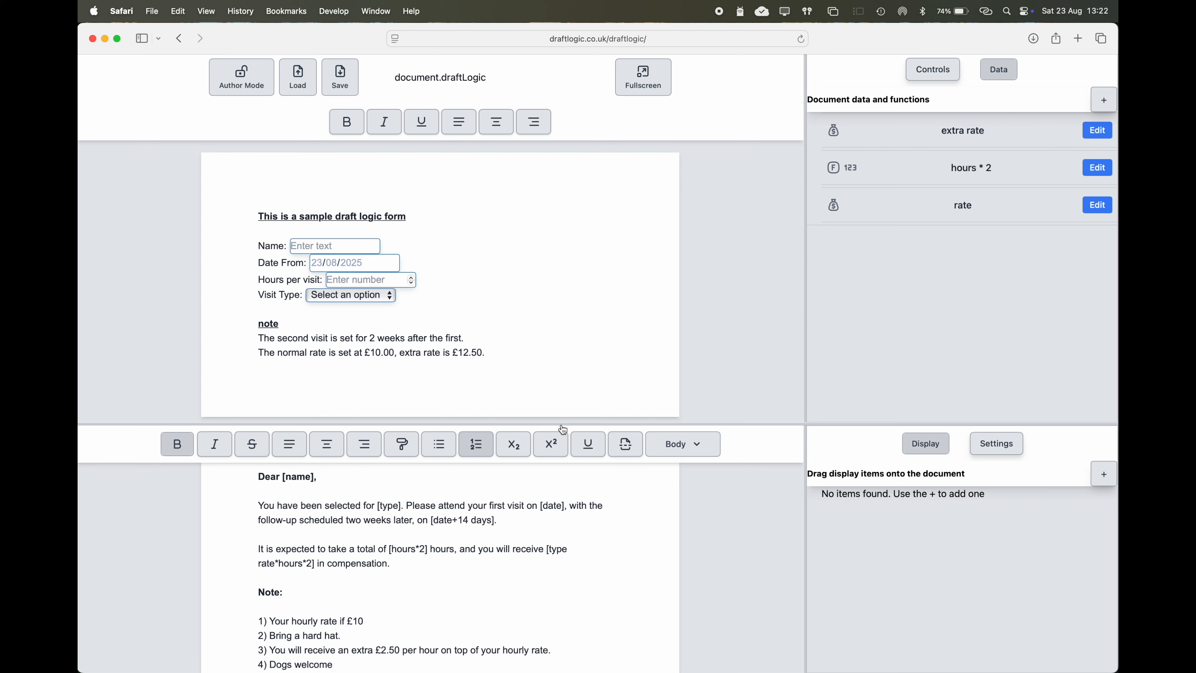
Step: Build another function using addDays, with the date control as its date and 14 as the number of days
click(1104, 100)
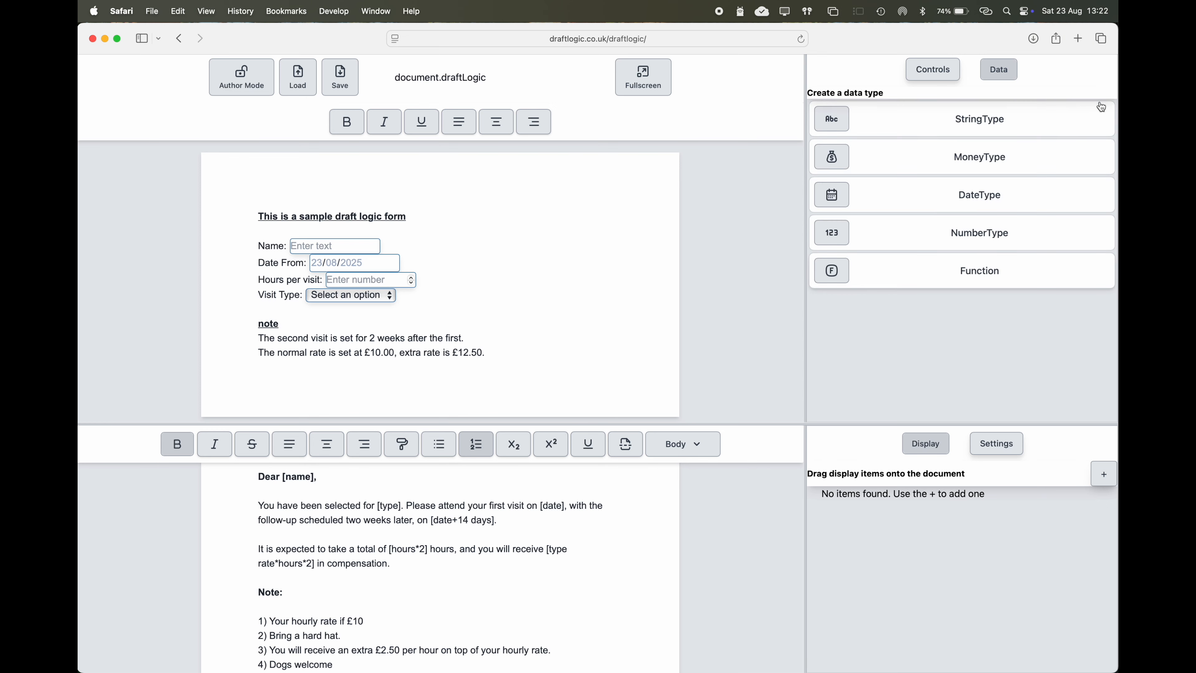
click(842, 276)
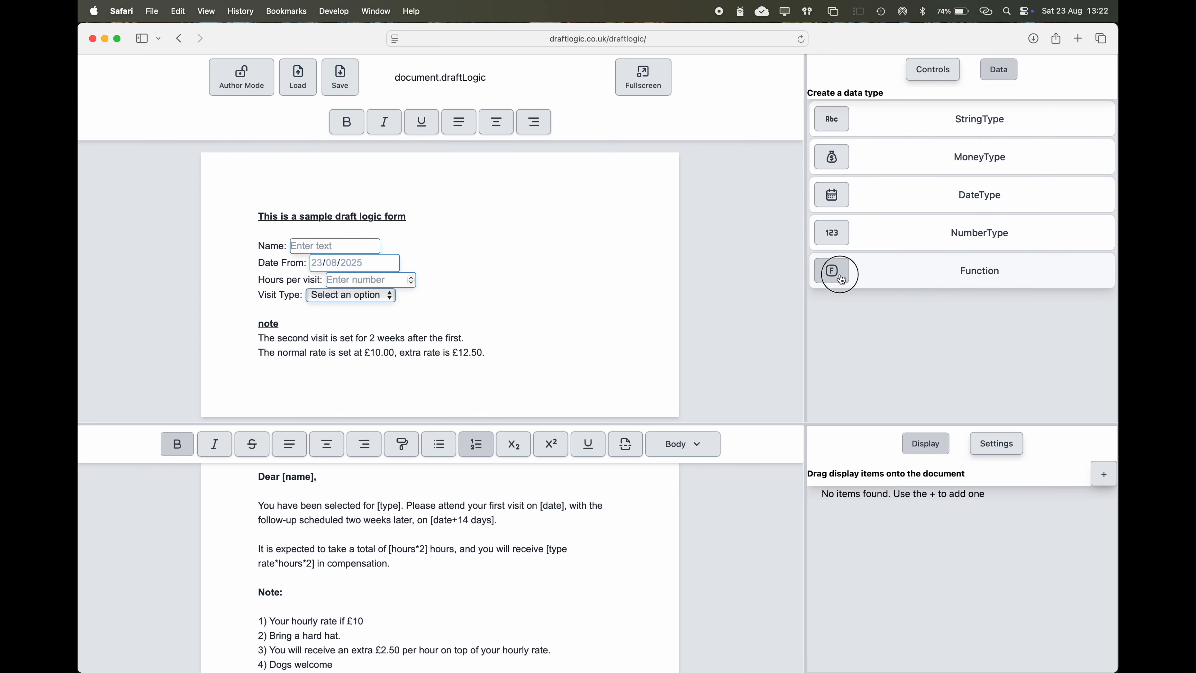
click(243, 371)
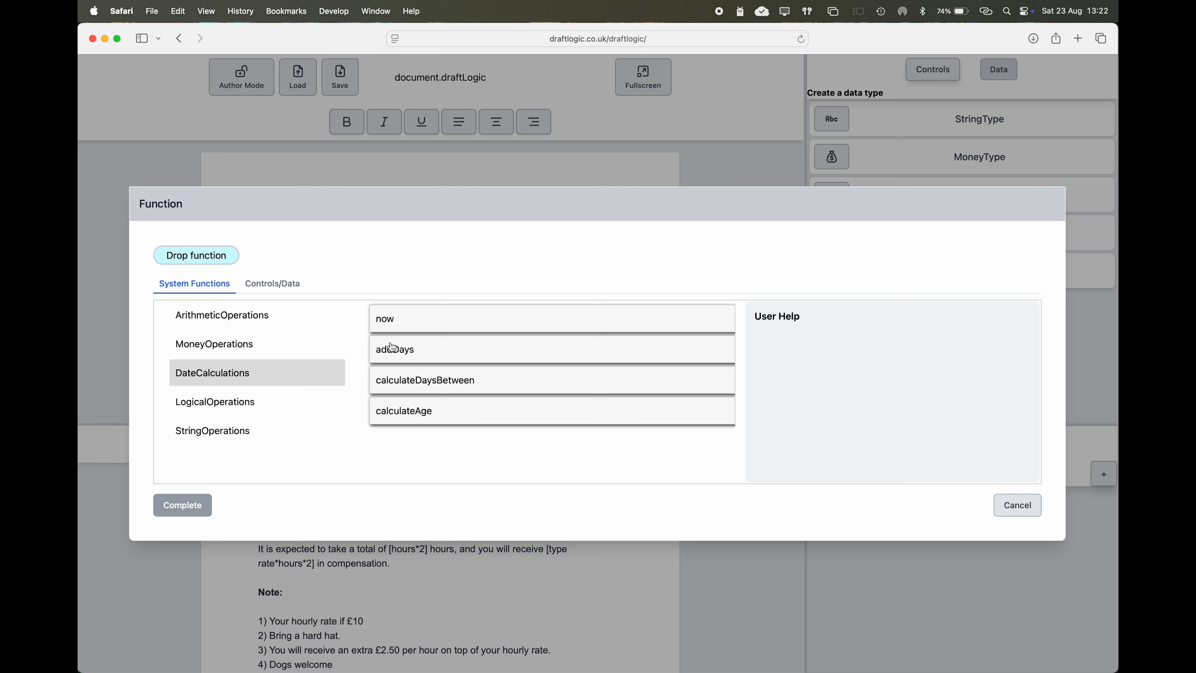
drag(400, 351, 204, 262)
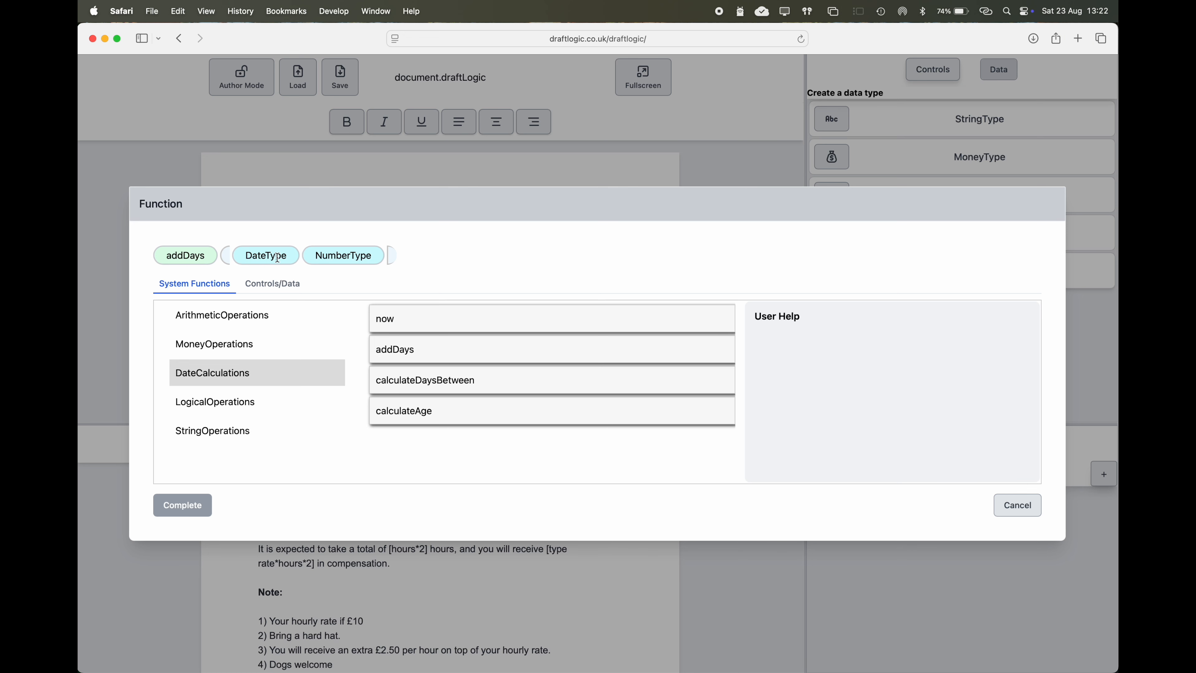
click(277, 283)
drag(315, 400, 266, 260)
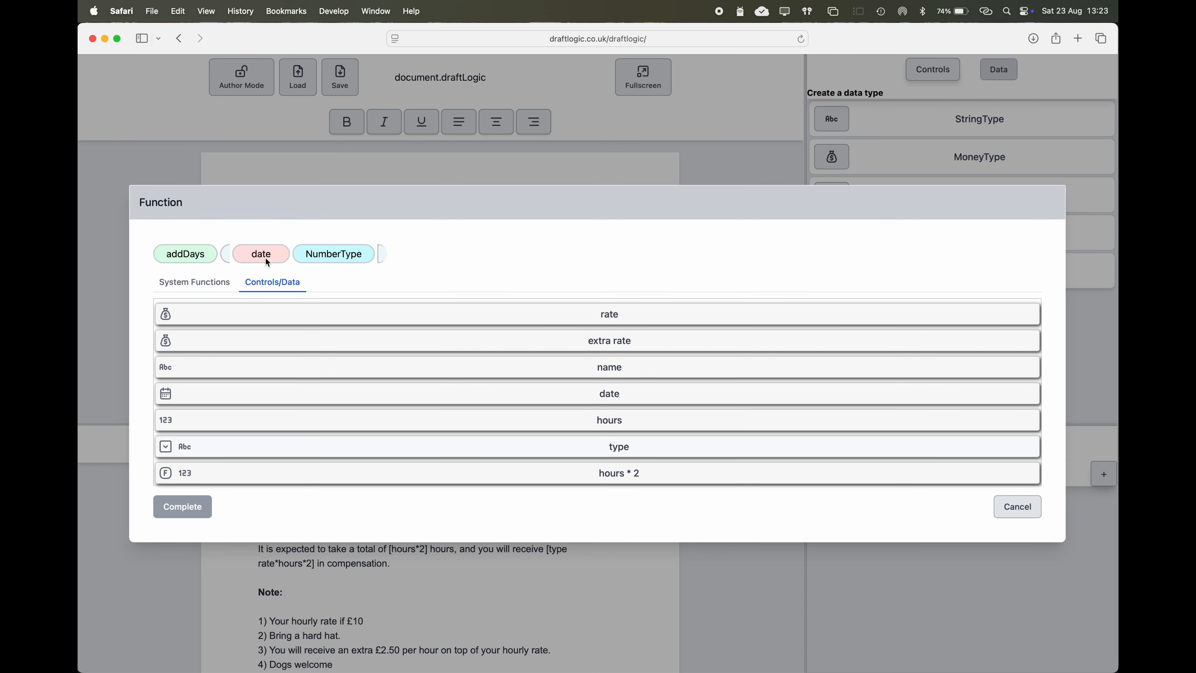
click(325, 254)
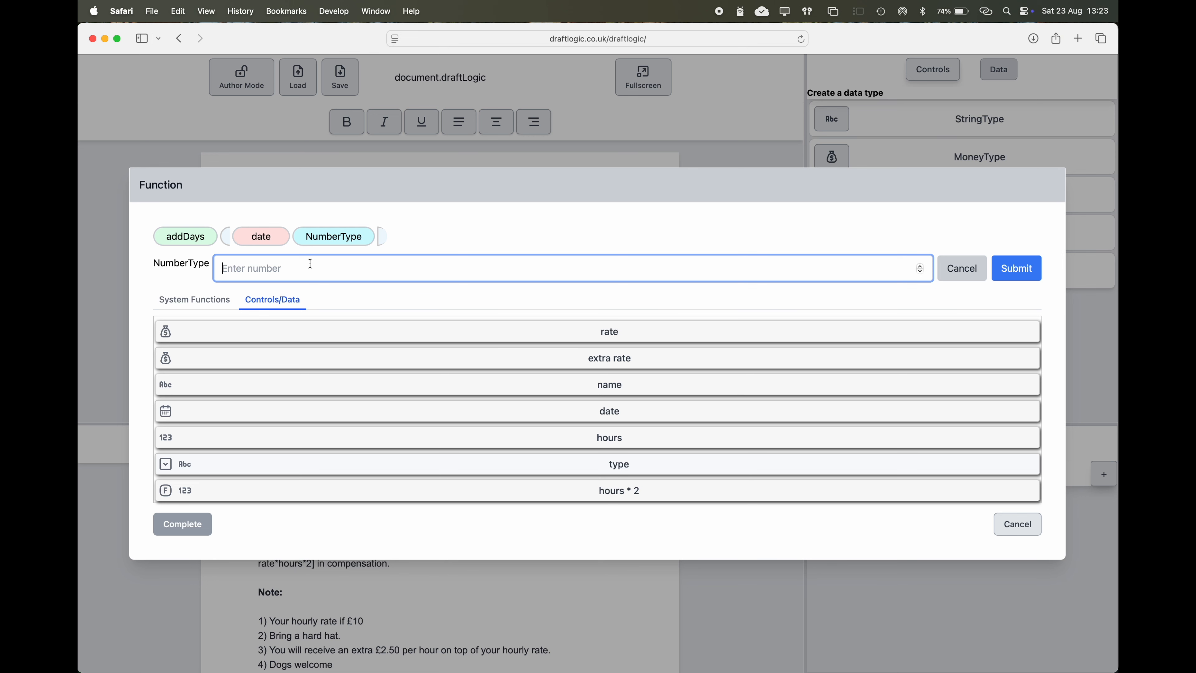
text(14)
click(1018, 268)
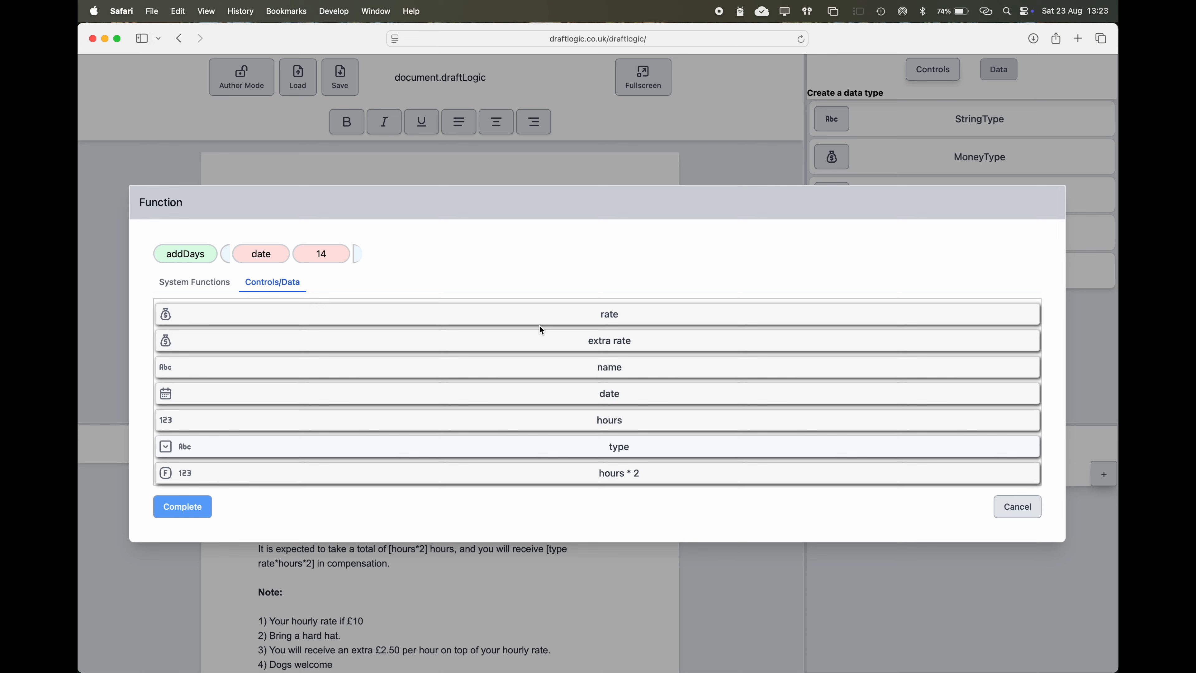
Step: Complete the addDays function and create it under the name "two weeks later"
click(204, 510)
click(222, 391)
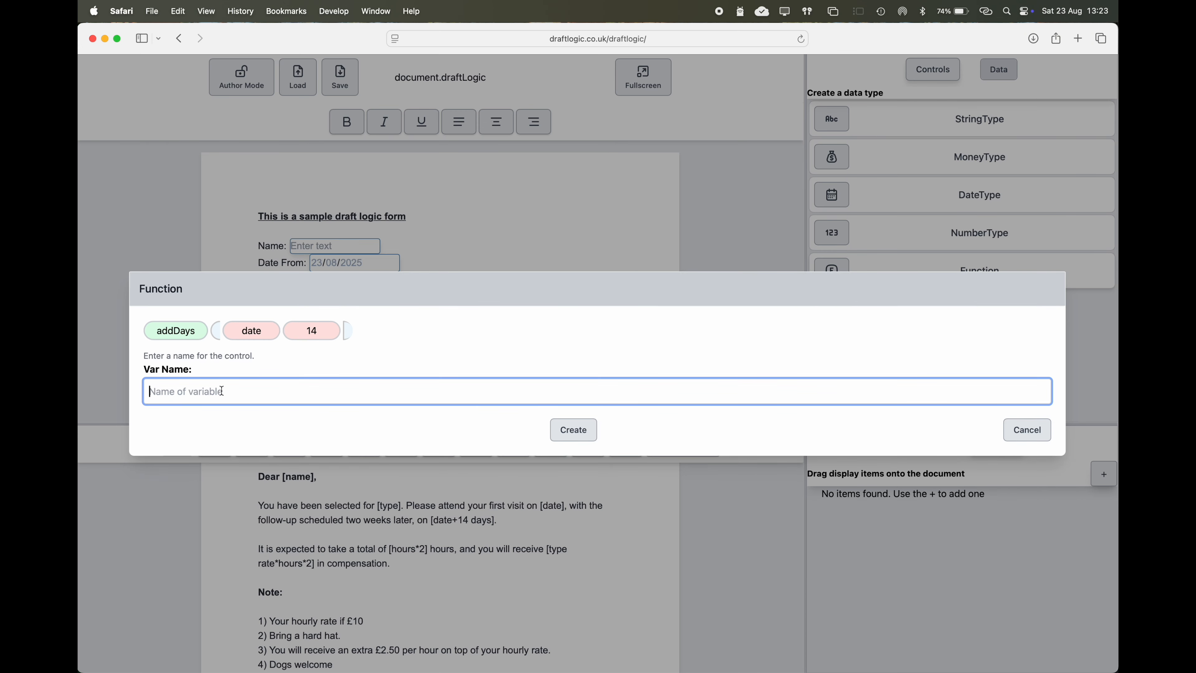
text(two weeks later)
click(558, 428)
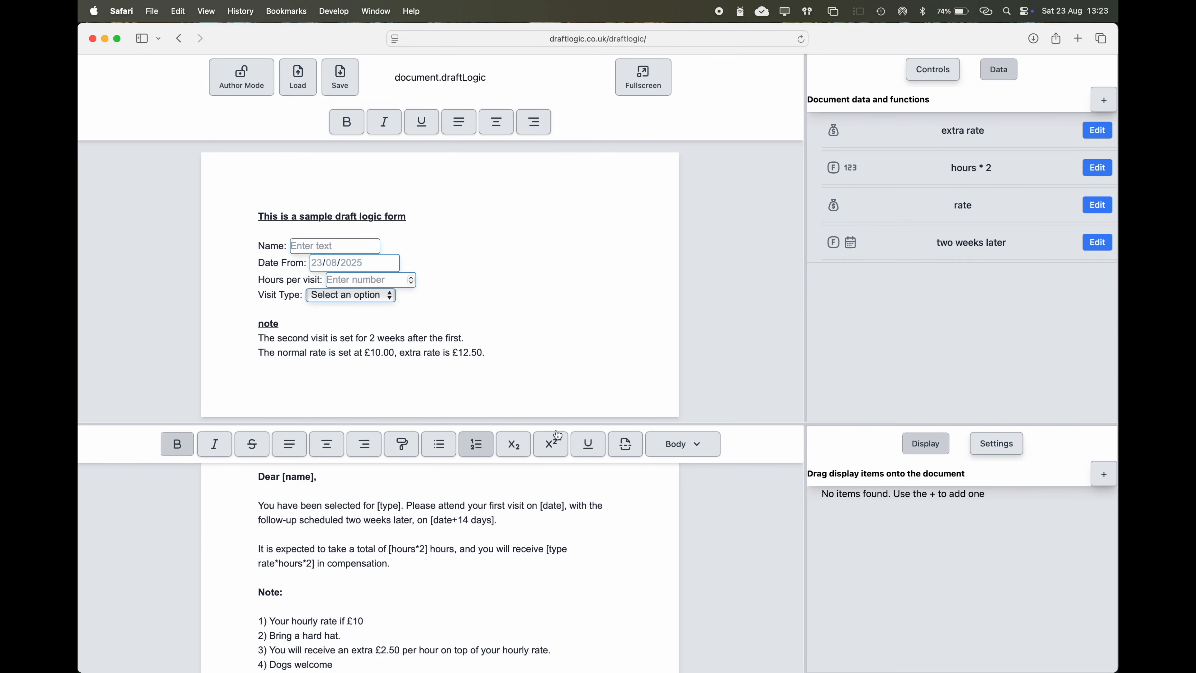
Step: Start a new function using the logical select operation, with rate as its first result value
click(1104, 106)
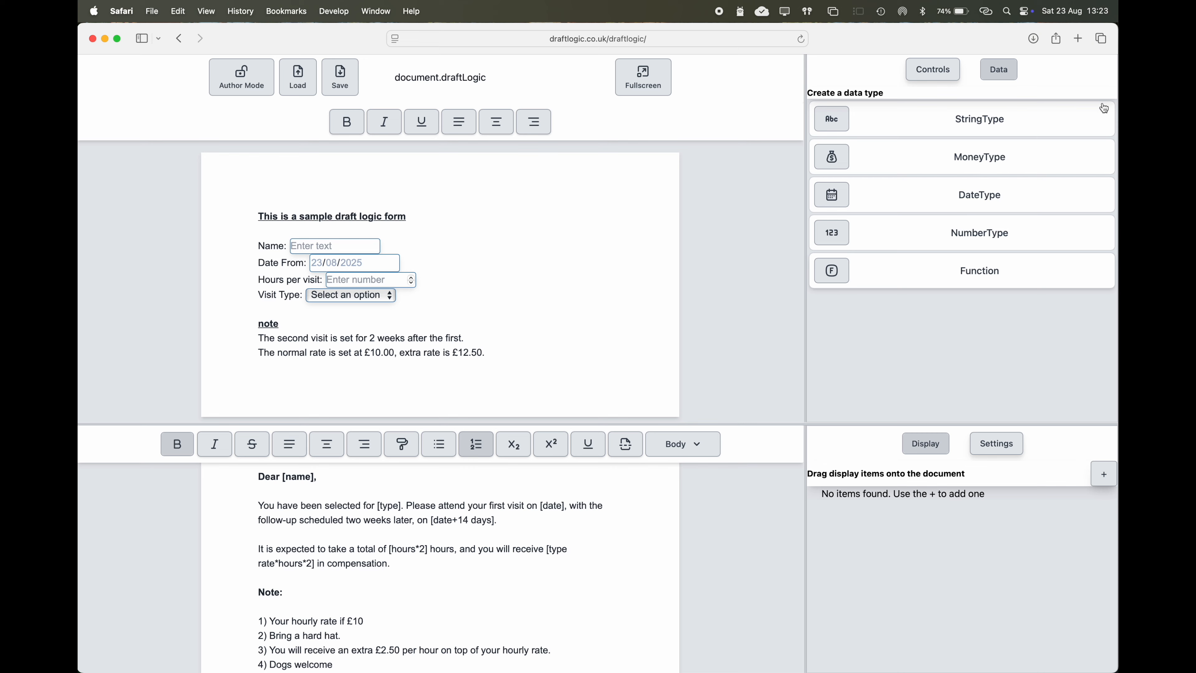
click(836, 275)
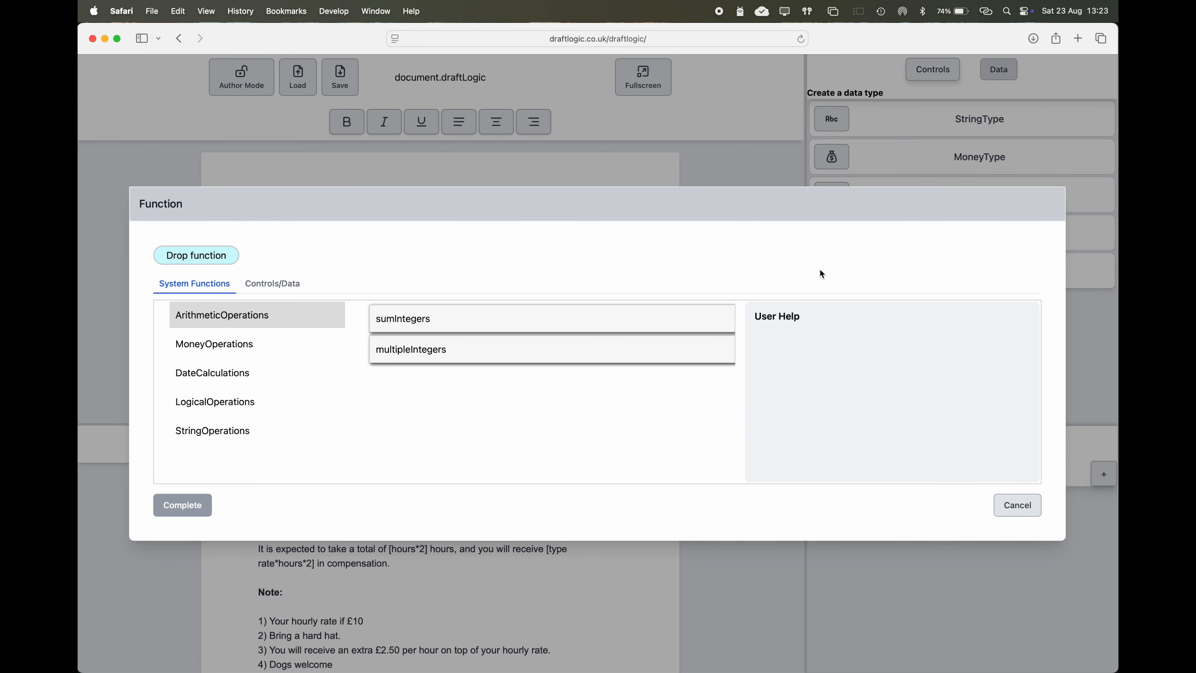
click(236, 401)
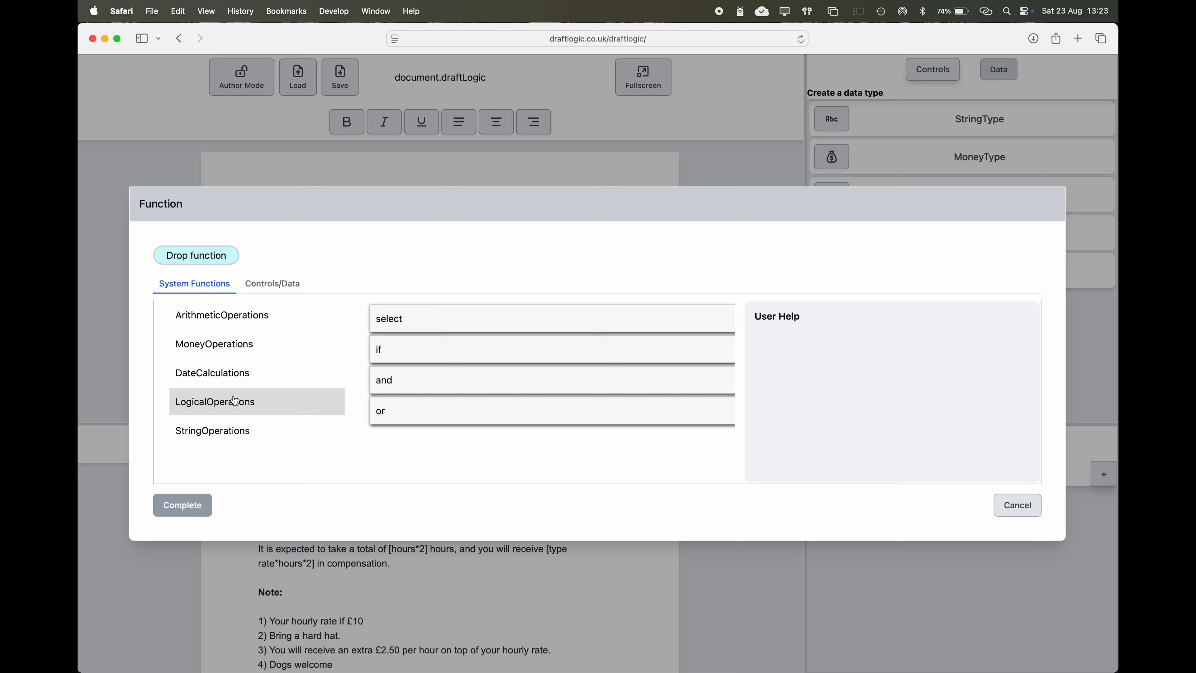
drag(398, 319, 210, 258)
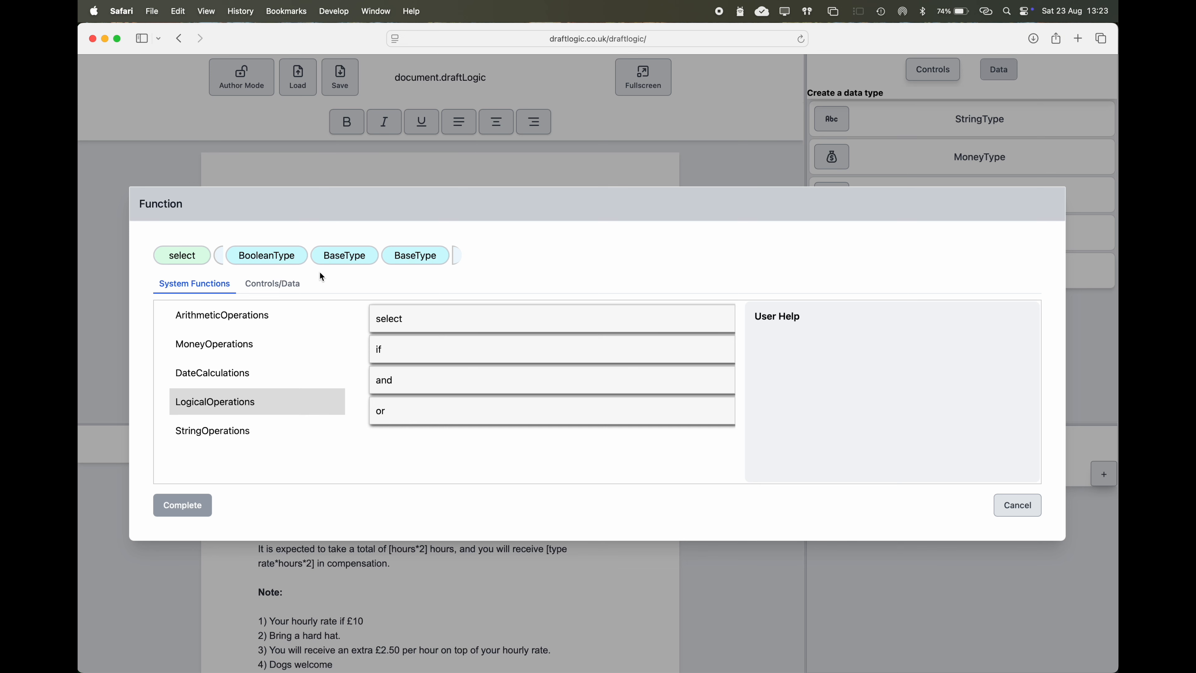
click(277, 283)
drag(301, 295, 346, 245)
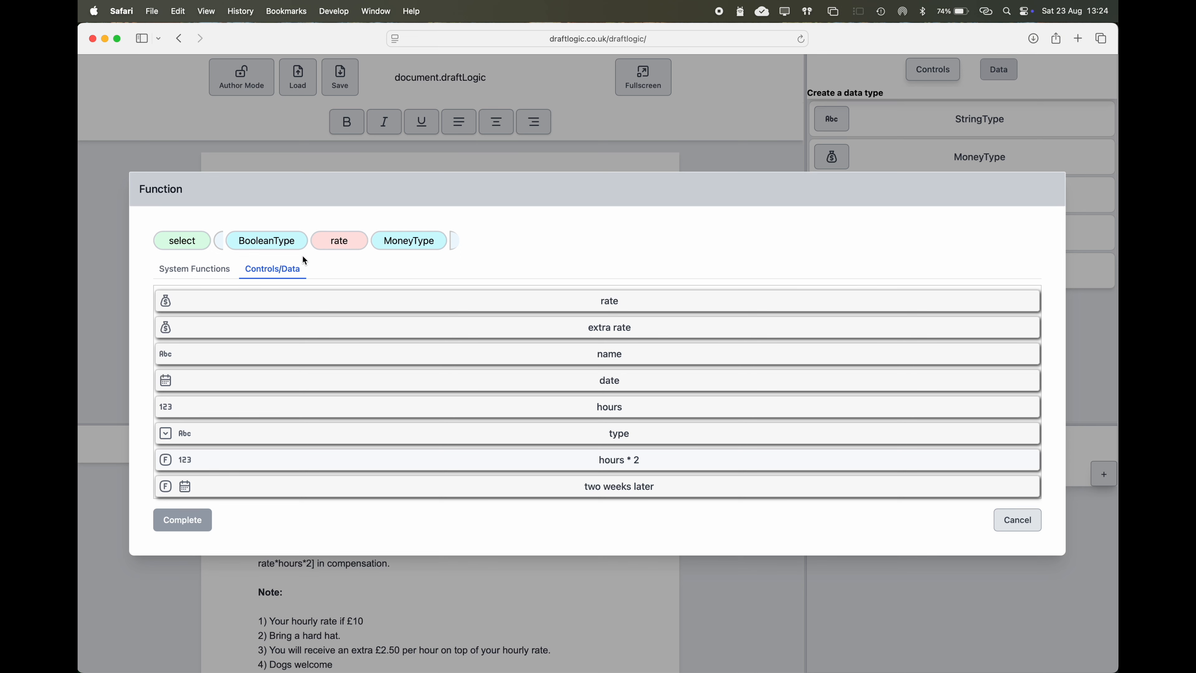
Step: Fill the select function's second result value with addMoney, adding rate and extra rate
click(211, 272)
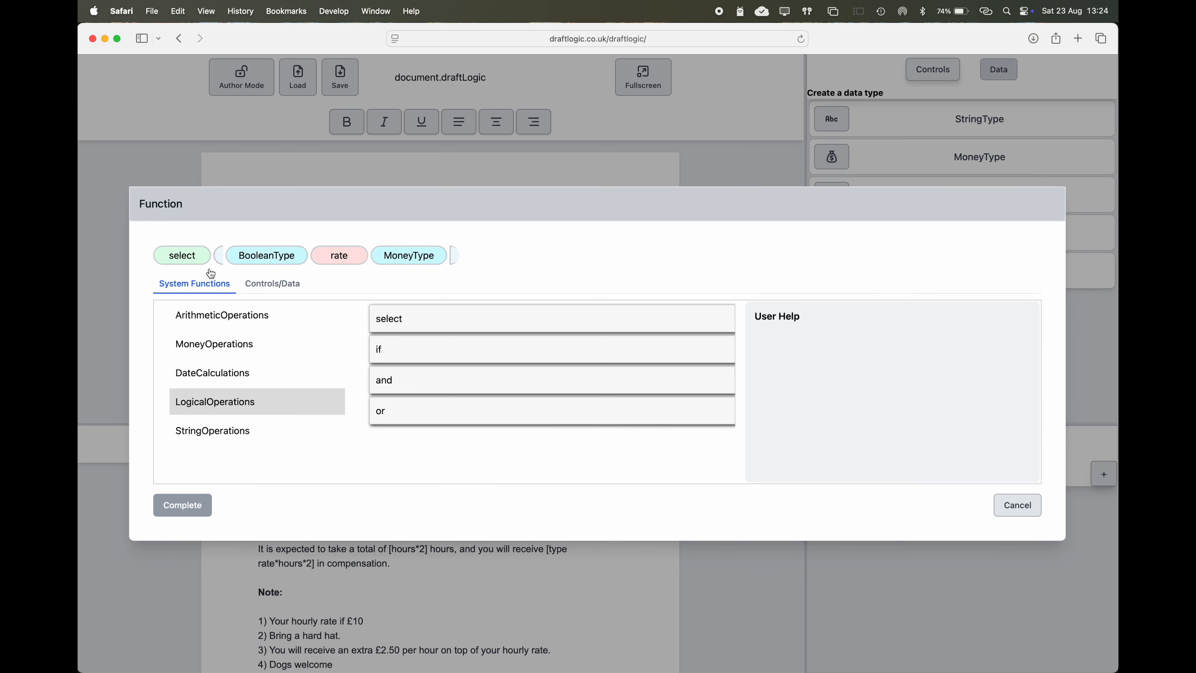
click(219, 346)
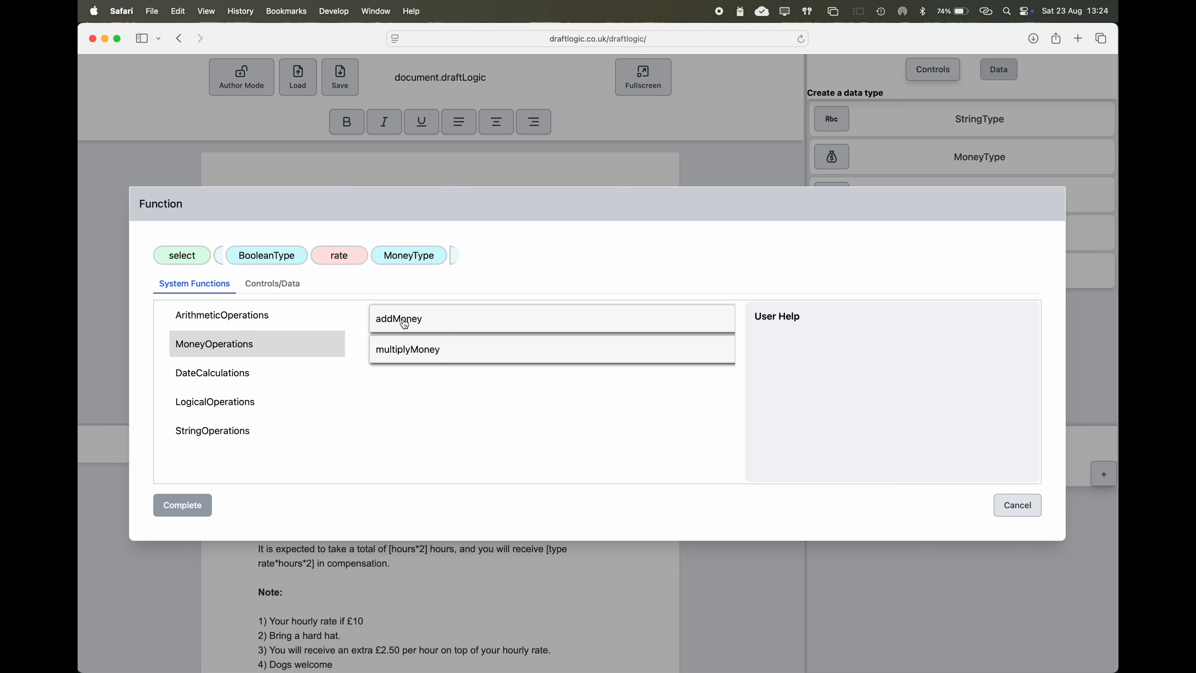
drag(404, 323, 409, 262)
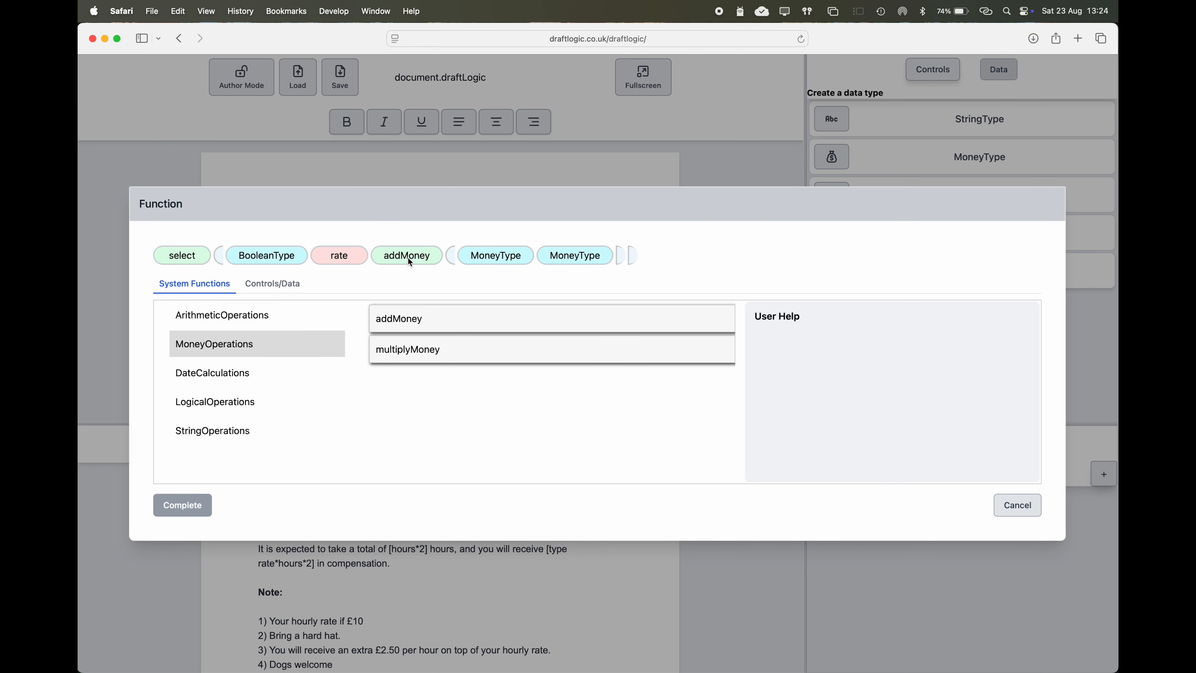
click(276, 283)
drag(490, 299, 493, 244)
drag(539, 326, 559, 248)
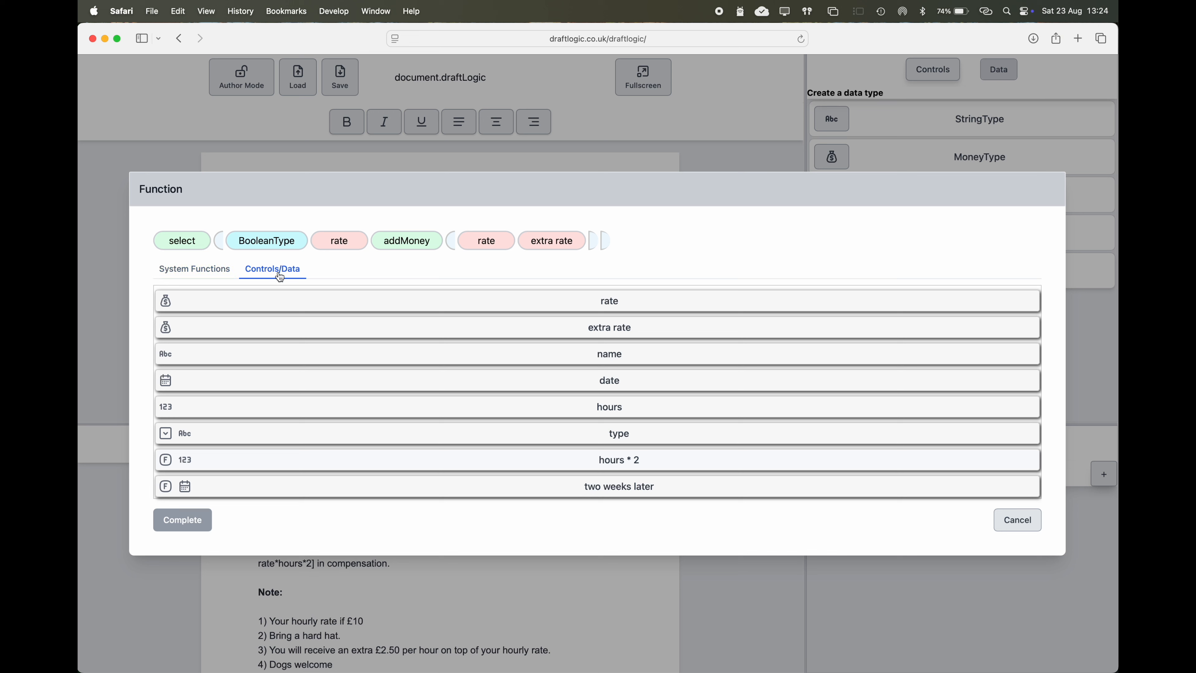
Step: Set the select function's condition to the type control equals normal rate
drag(288, 434, 280, 245)
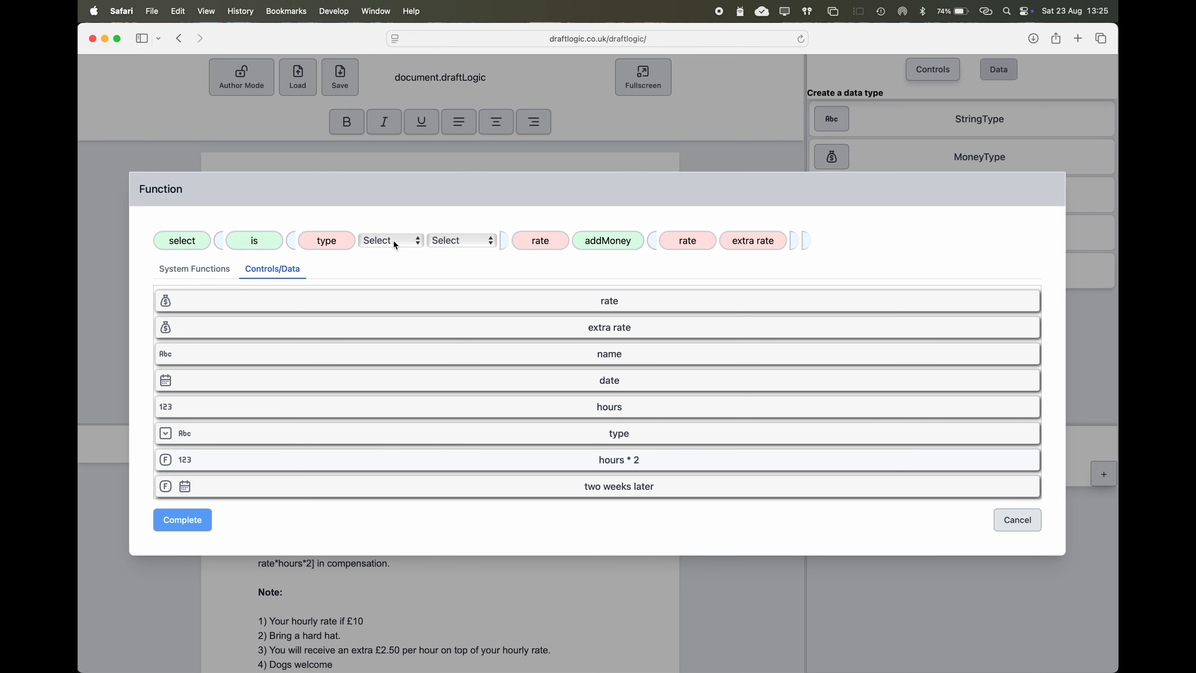
click(462, 241)
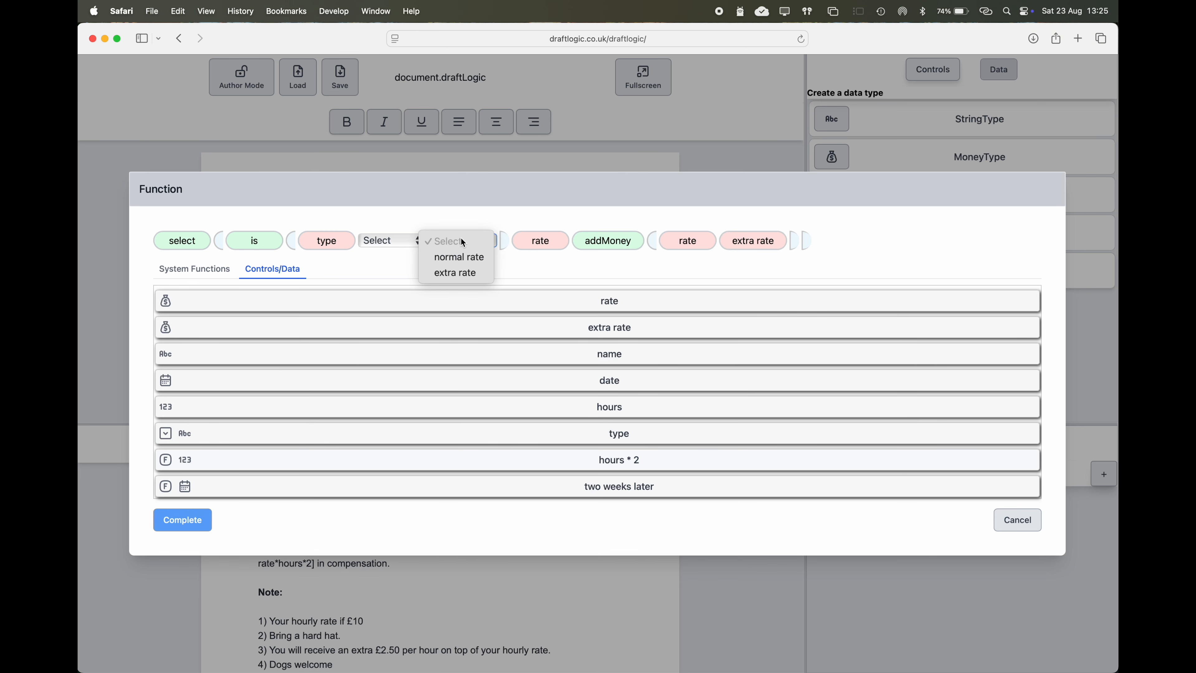
click(463, 257)
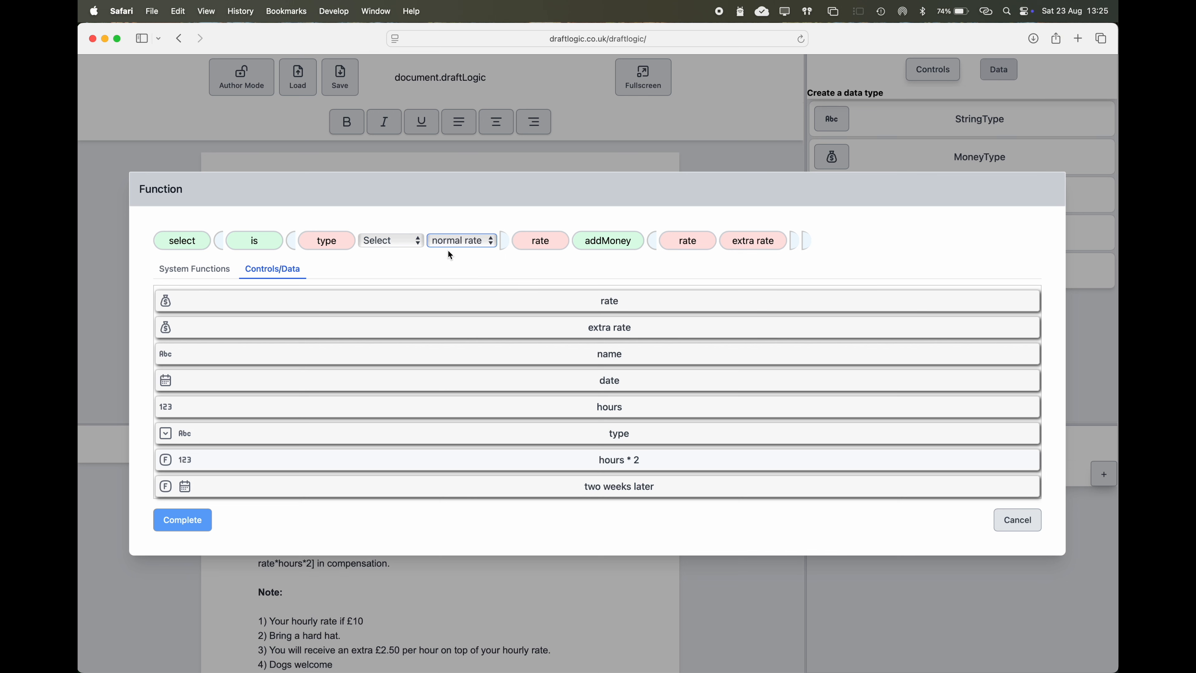
click(402, 242)
click(399, 255)
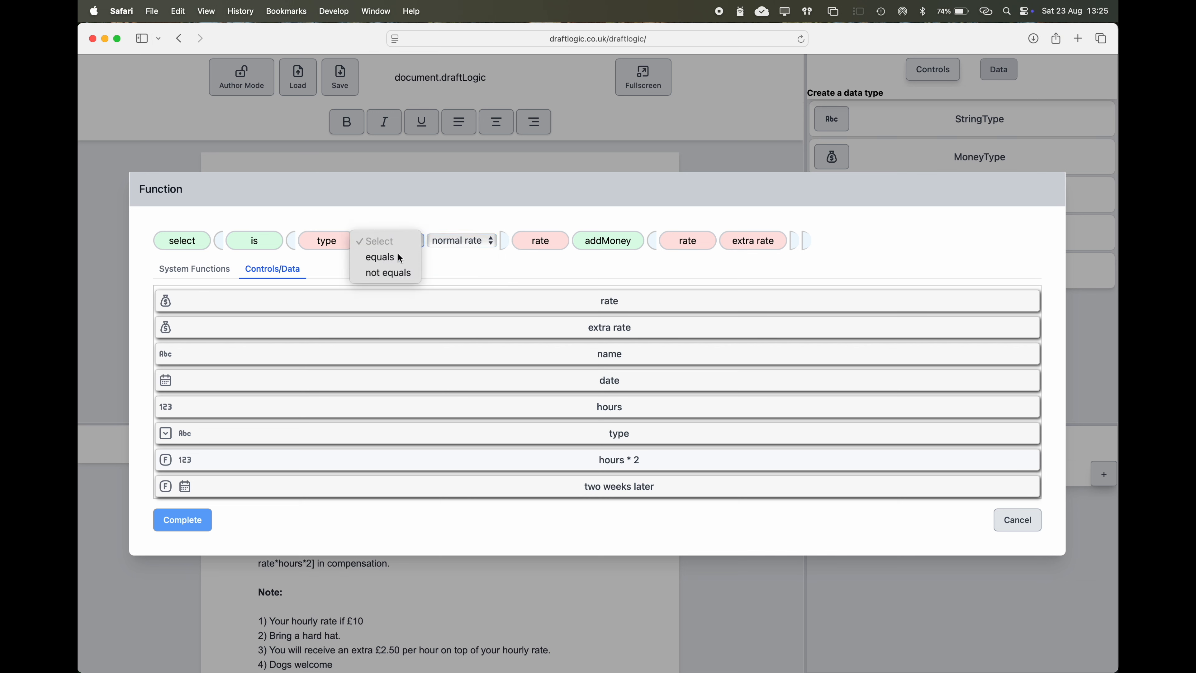
Step: Complete the select function and create it under the name "selected rate"
click(206, 518)
click(273, 405)
text(selected rate)
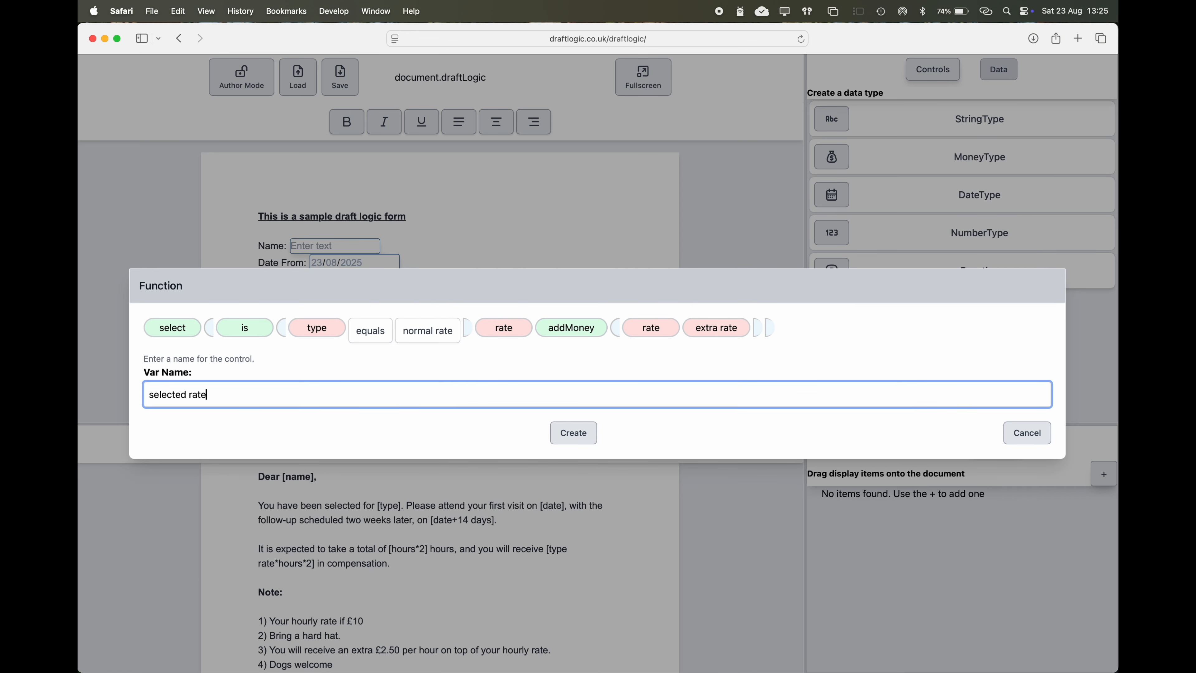
click(561, 429)
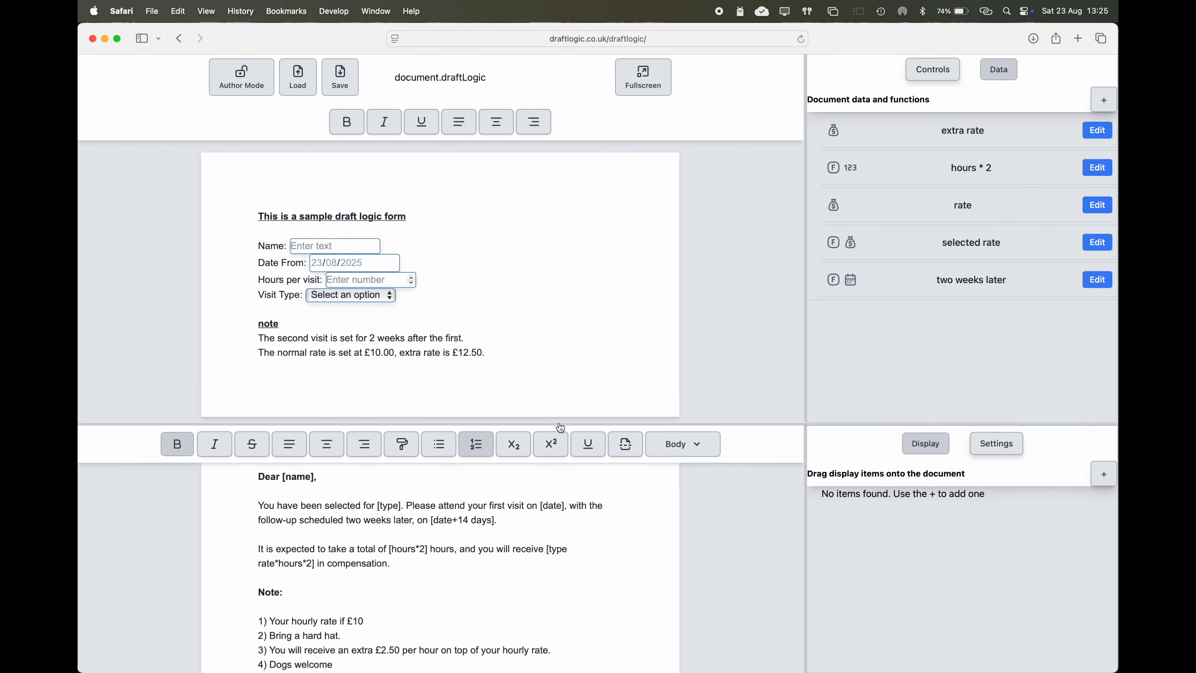
Step: Build another function using multiplyMoney, with selected rate as the money value and hours * 2 as the number
click(1105, 101)
click(865, 269)
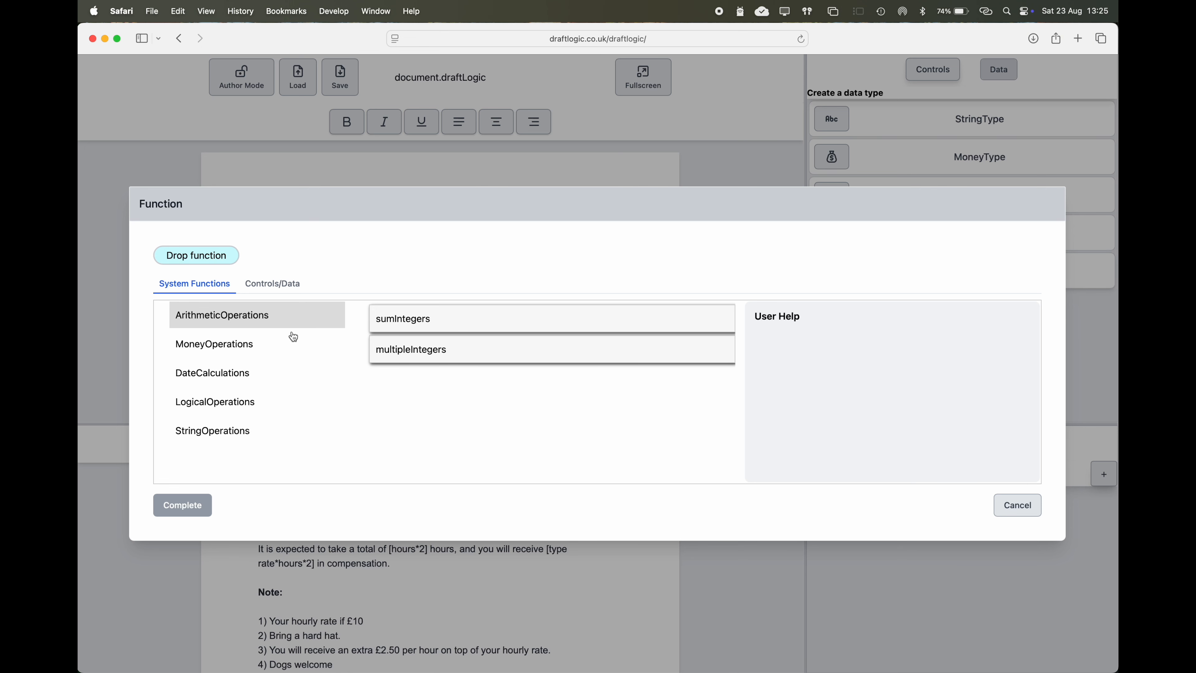
click(251, 351)
drag(372, 358, 217, 265)
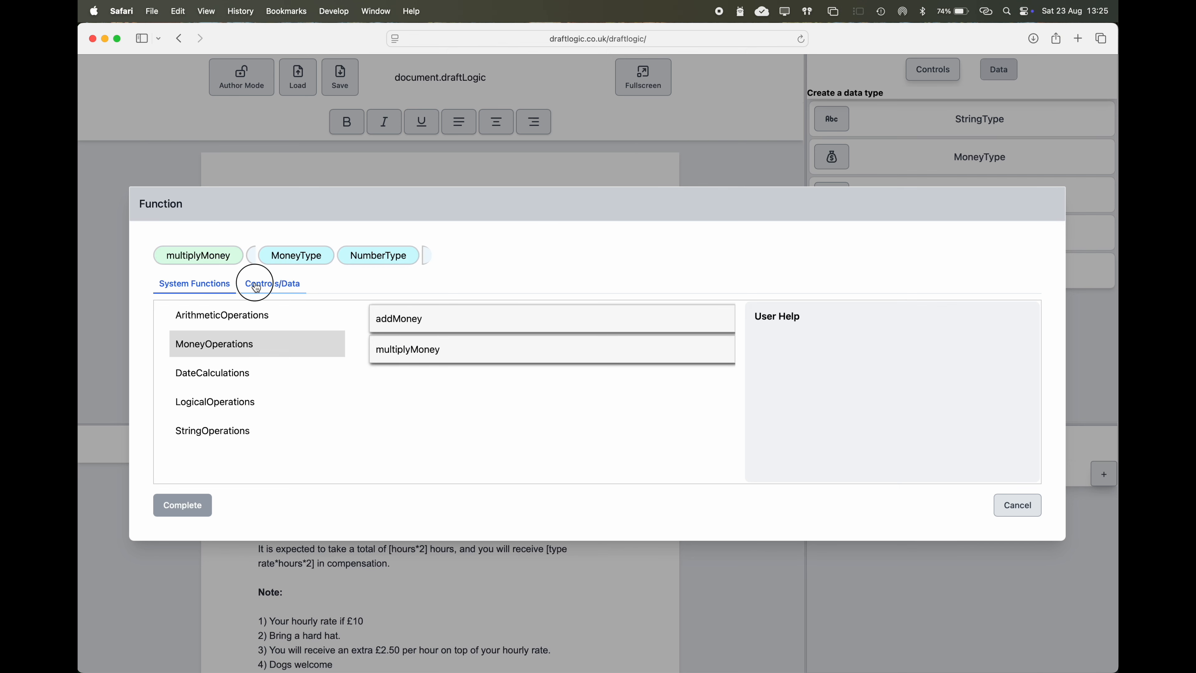
click(273, 283)
drag(485, 503, 301, 231)
drag(502, 448, 398, 237)
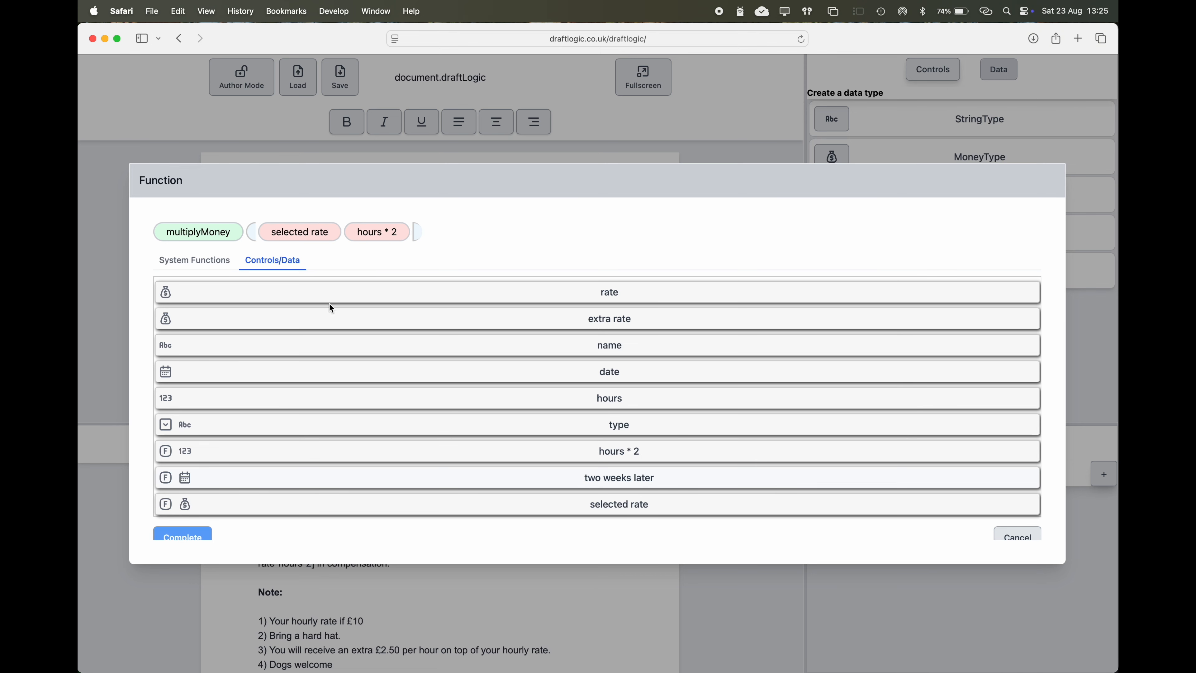
Step: Complete the multiplyMoney function and create it under the name "total pay"
click(179, 534)
text(total pay)
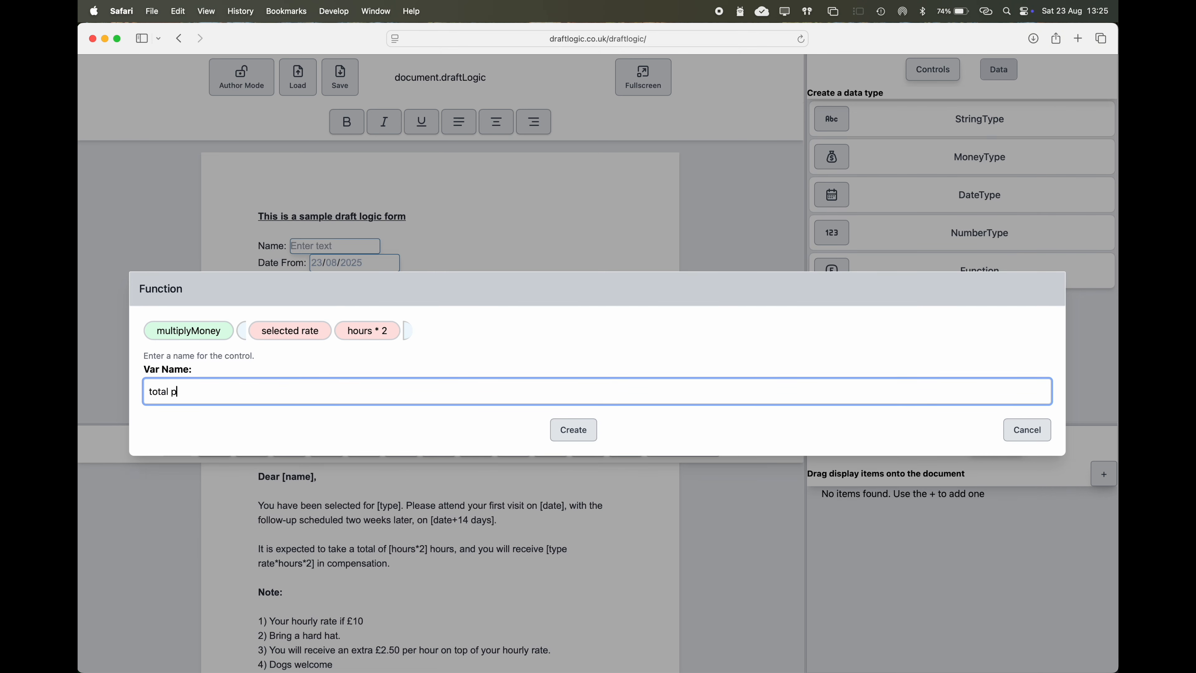
click(583, 437)
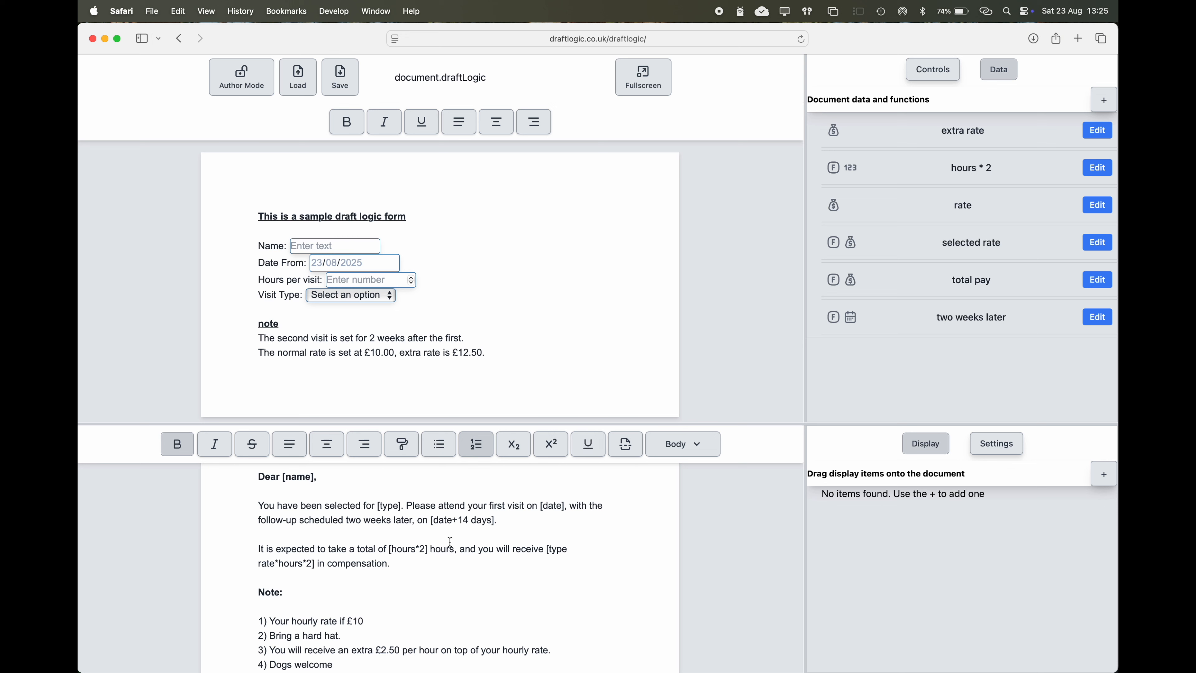
Step: Start a new Text display item for the letter based on the name control
click(1104, 475)
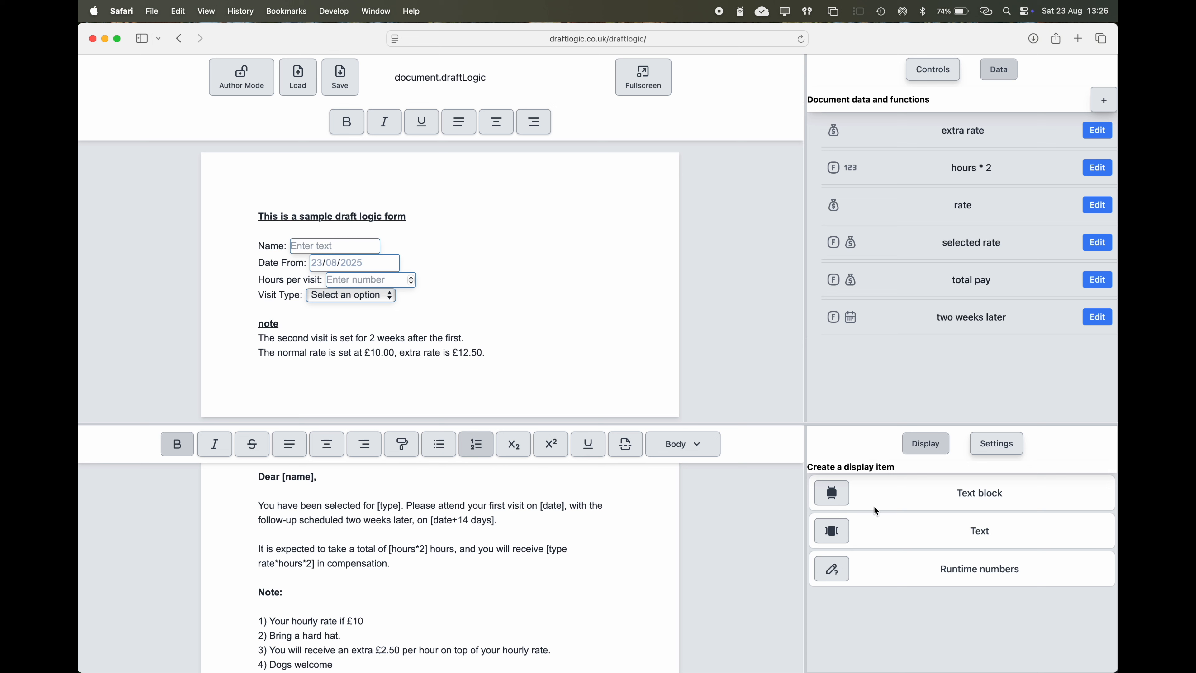
click(828, 531)
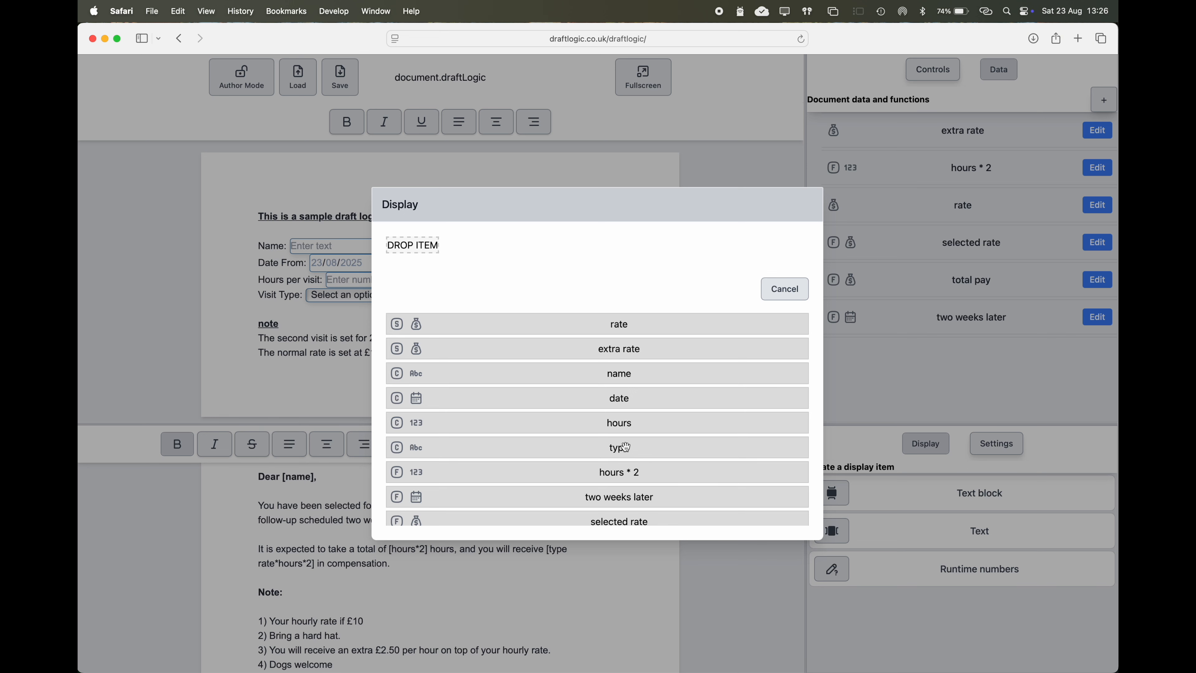
drag(591, 373, 419, 251)
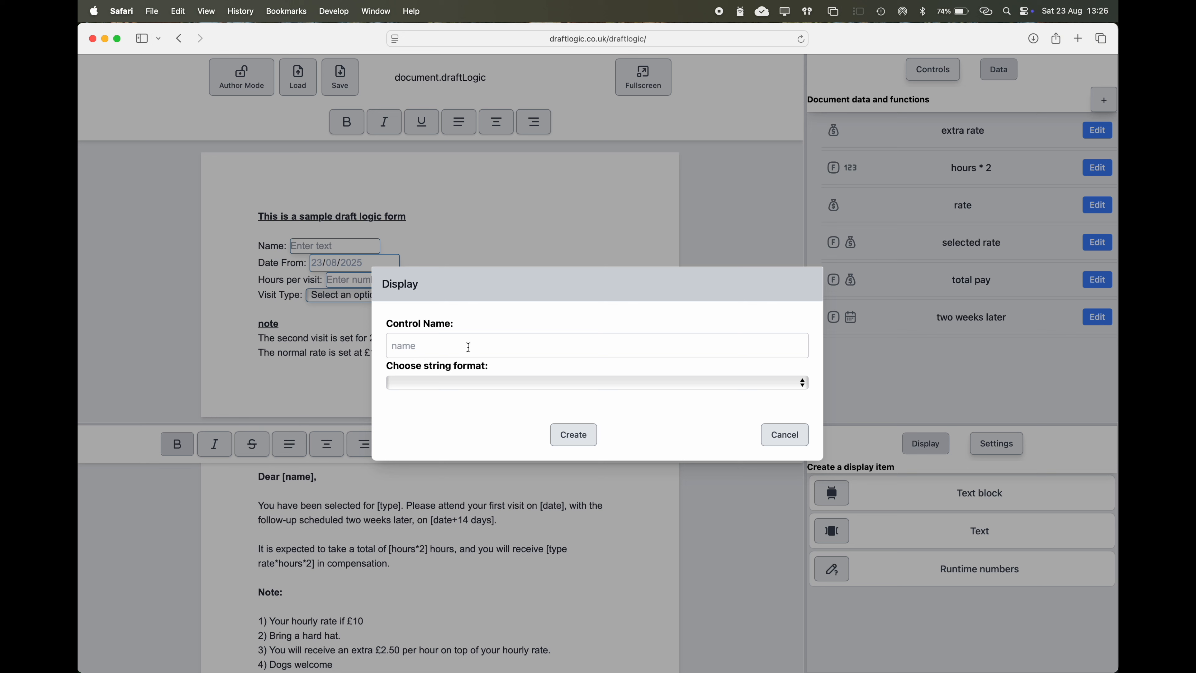
Step: Try the UPPERCASE string format for the name display item
click(479, 383)
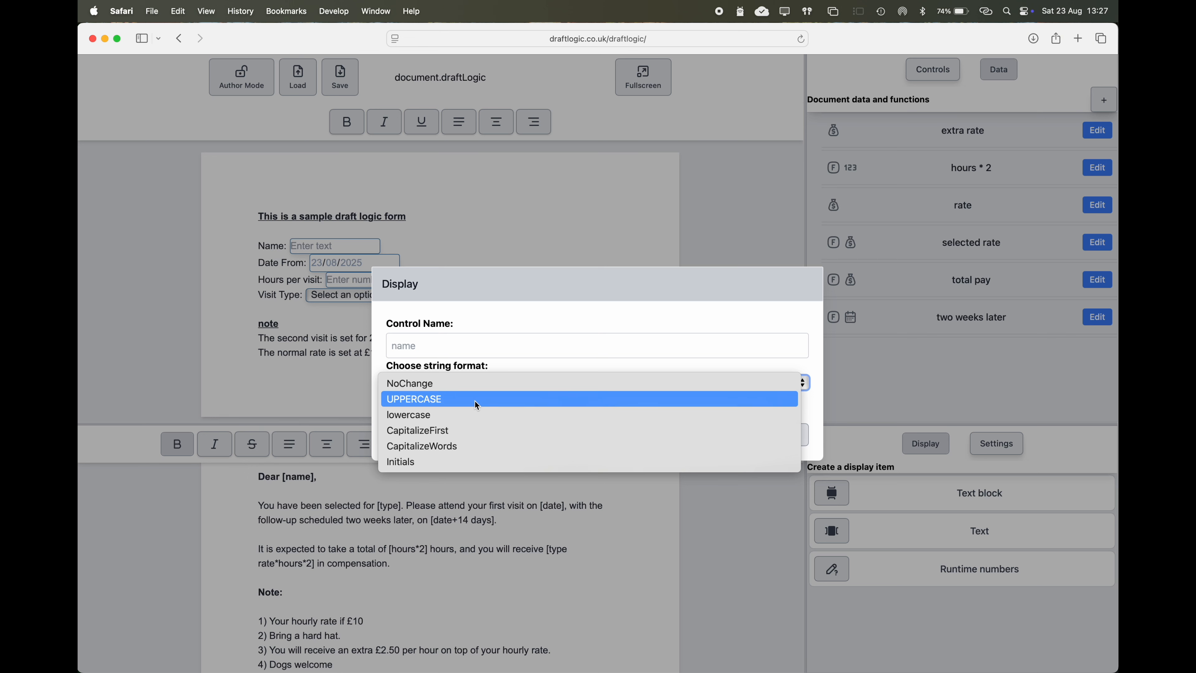
click(477, 415)
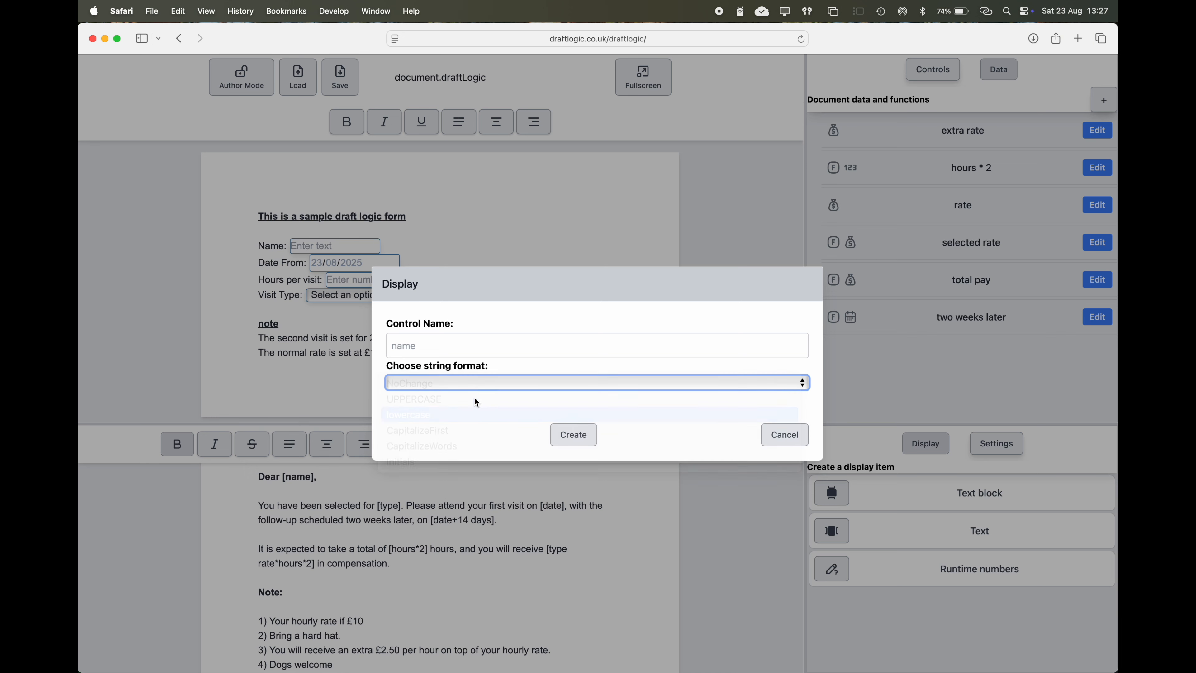
click(474, 375)
click(472, 360)
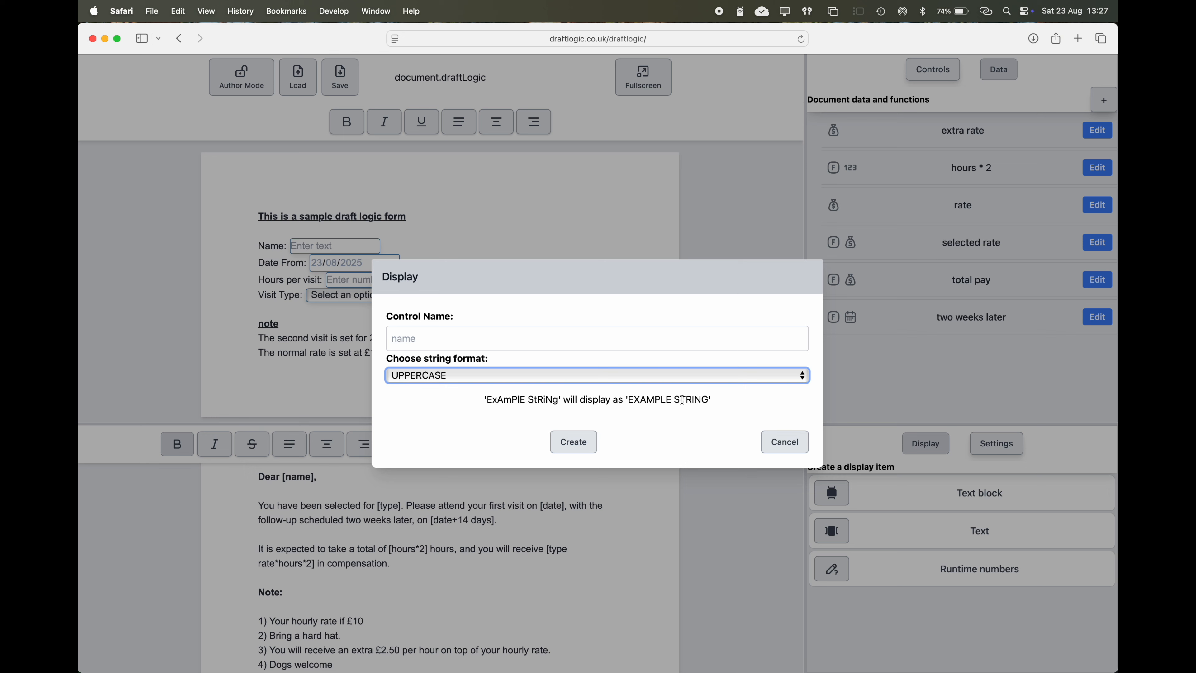
Step: Set the name display item's string format to CapitalizeWords and create the item
click(579, 377)
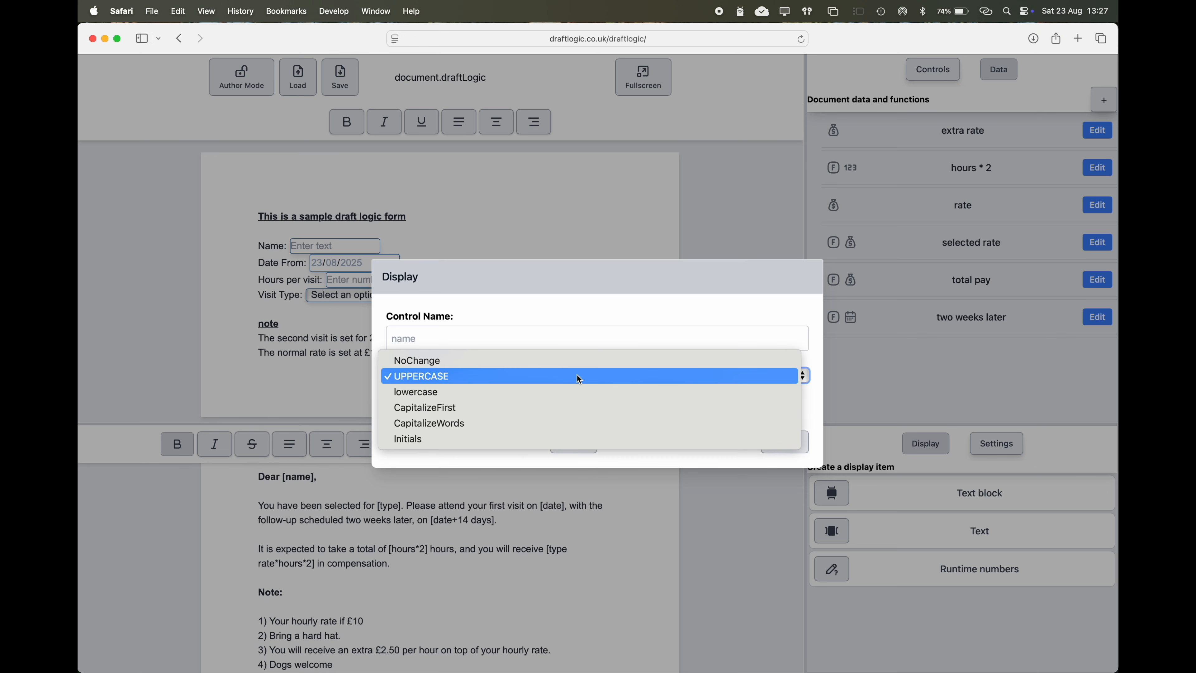
click(548, 422)
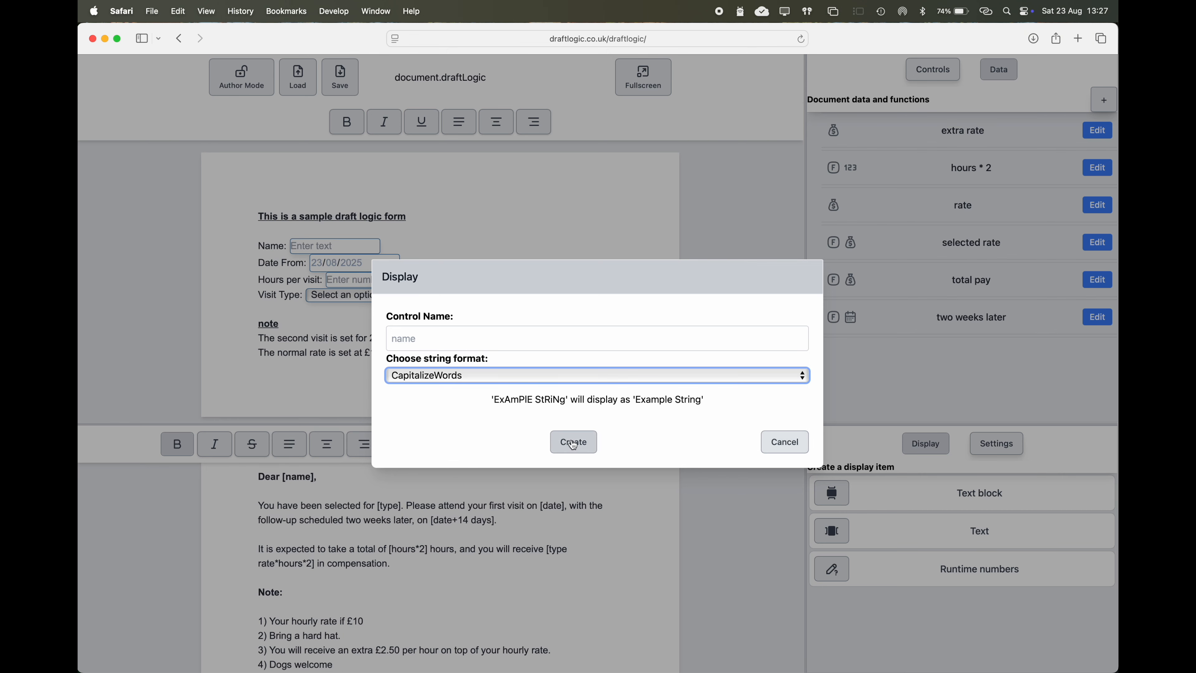
click(574, 443)
Step: Place the name display item in the letter's greeting after "Dear" and remove the [name] placeholder text
drag(940, 513, 312, 478)
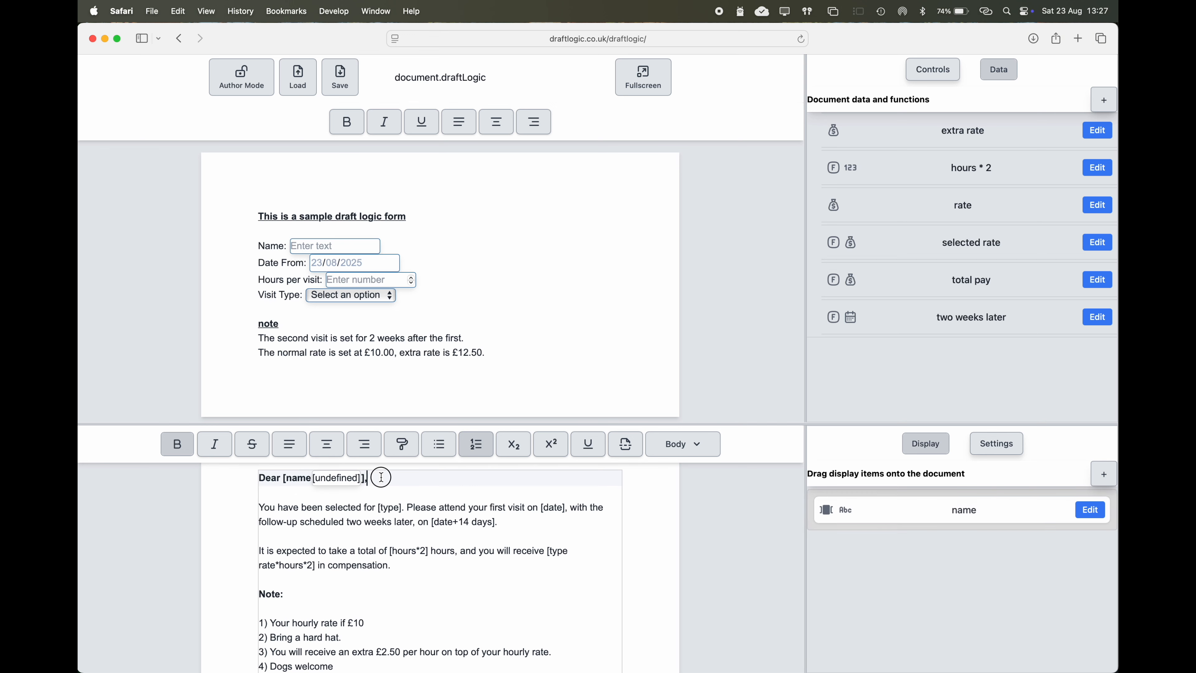
key(BackSpace)
key(BackSpace)
key(BackSpace)
key(BackSpace)
key(BackSpace)
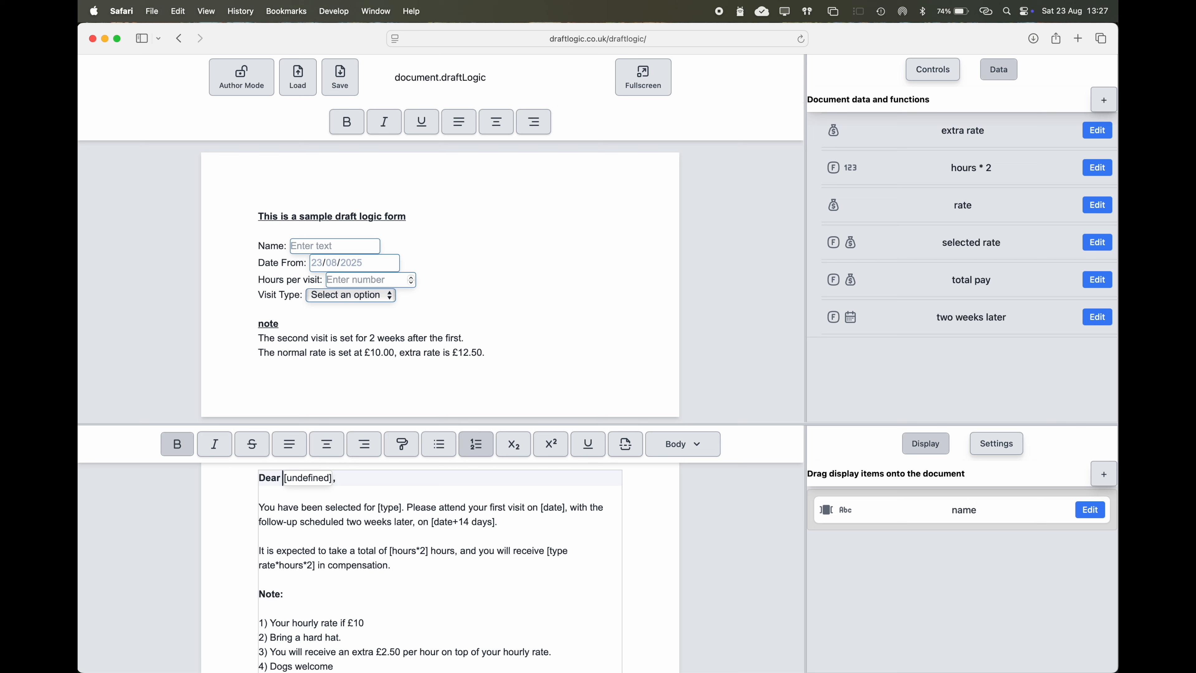
Step: Fill in the form with name "person name", date 31/08/2025, 10 hours per visit and visit type normal rate
click(320, 247)
text(person)
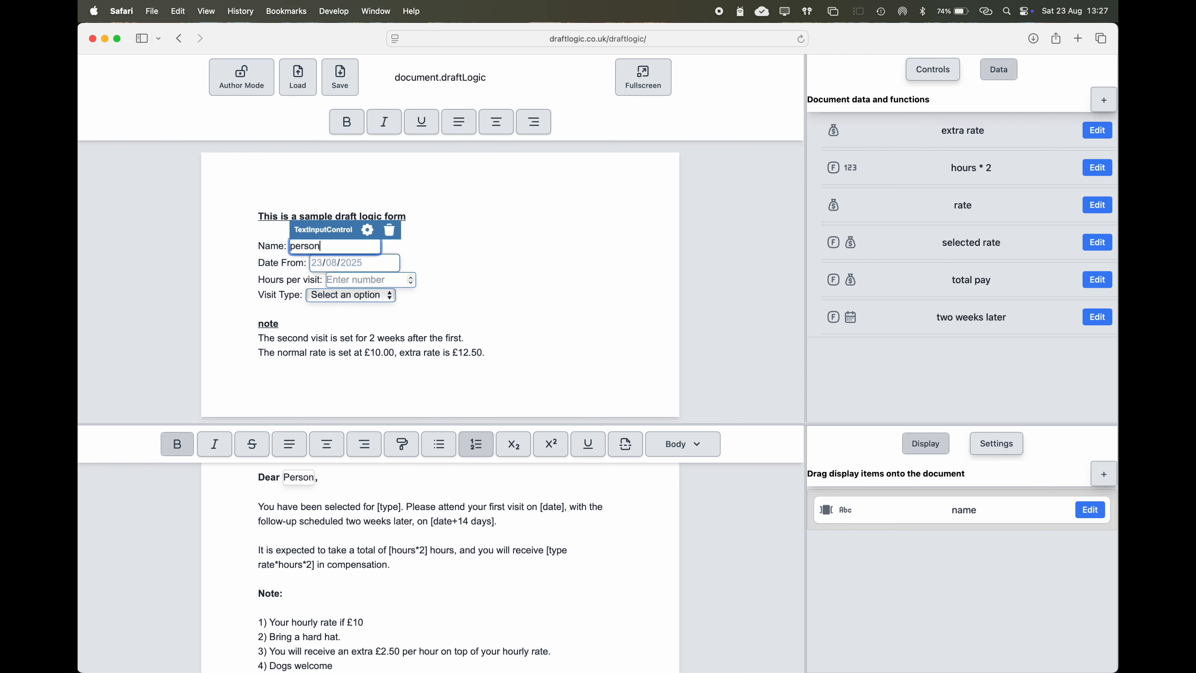
text( name)
click(333, 264)
click(384, 344)
click(453, 297)
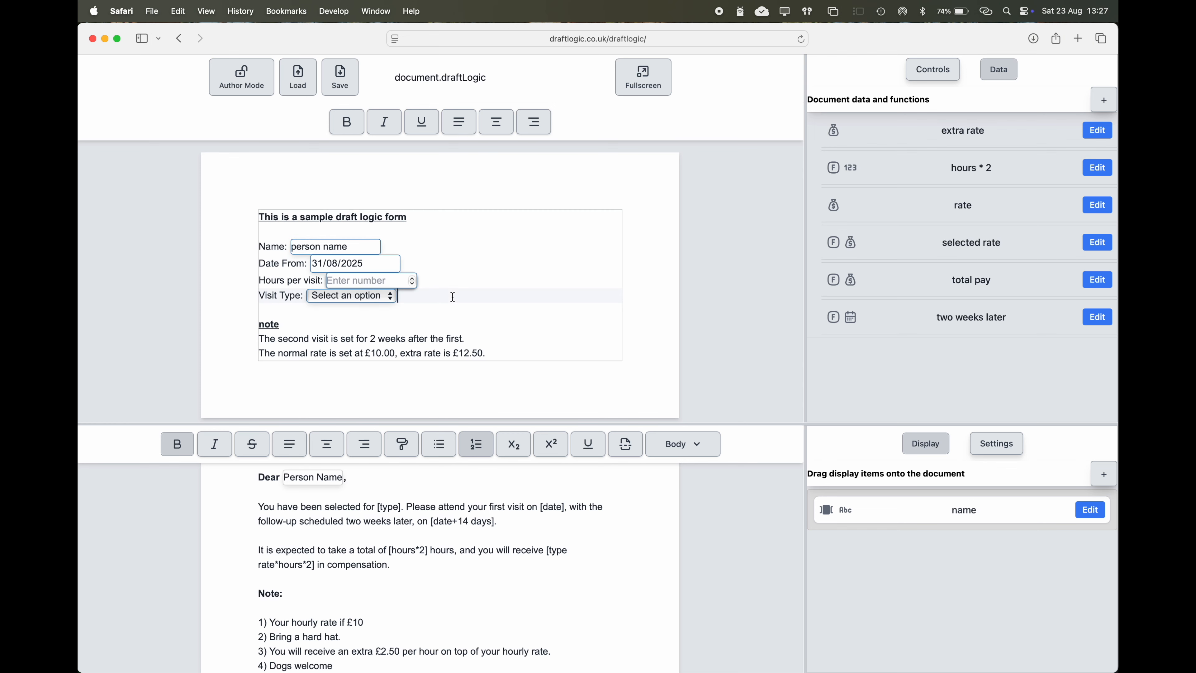
click(372, 296)
click(374, 311)
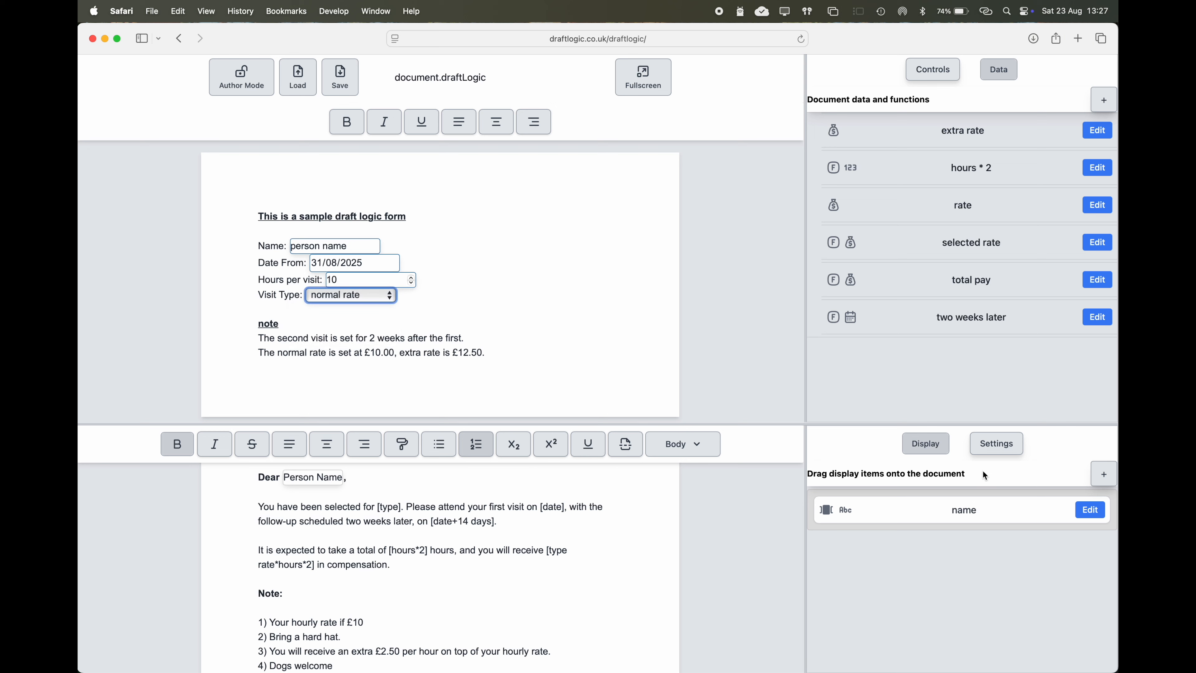
Step: Make the name display item in the letter's greeting bold to match "Dear"
click(288, 480)
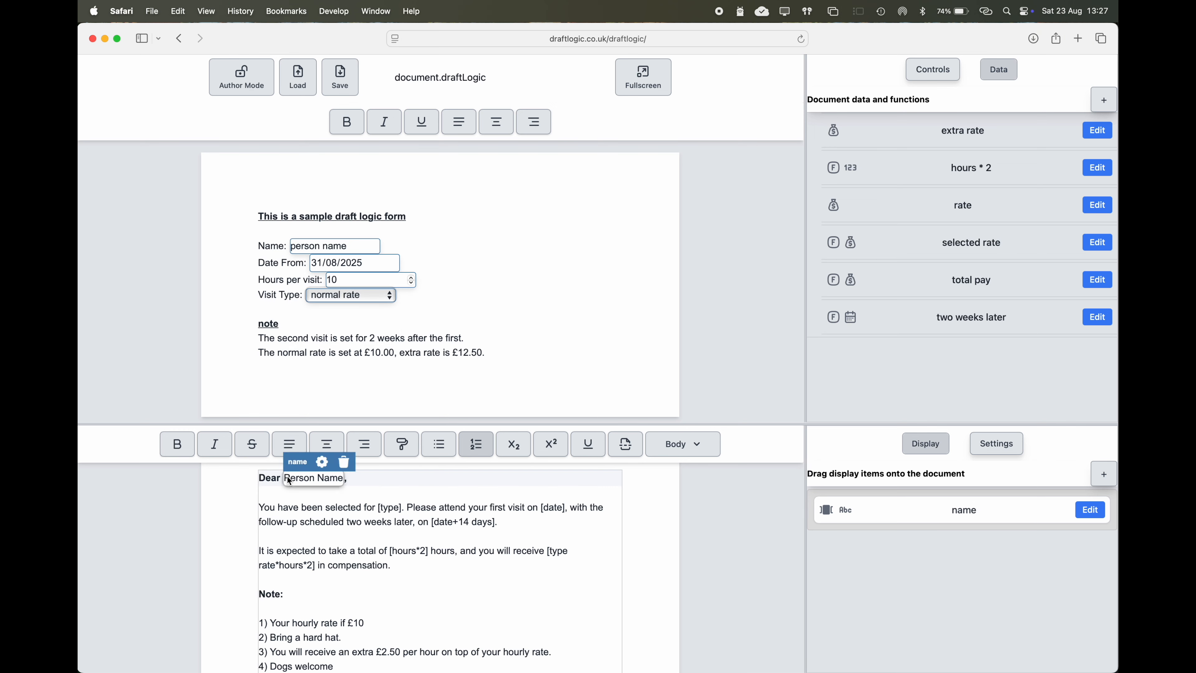
drag(278, 477, 357, 477)
click(186, 453)
click(344, 493)
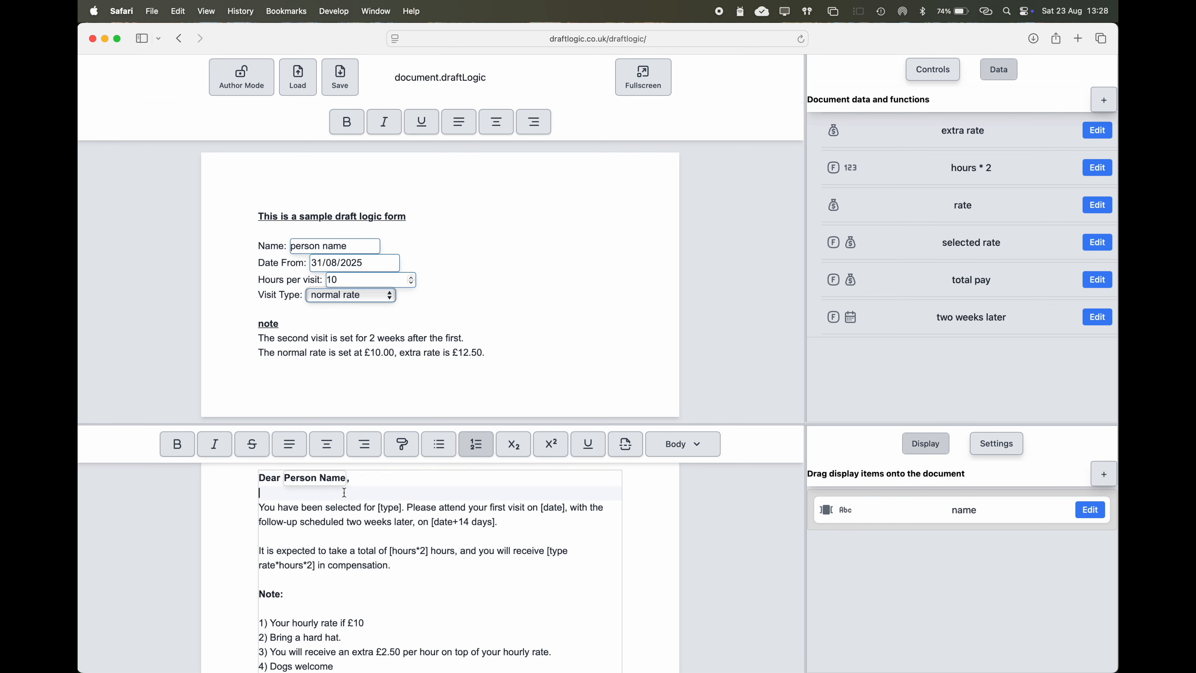
Step: Create a text display item from the type control with the NoChange string format
click(1114, 477)
click(835, 532)
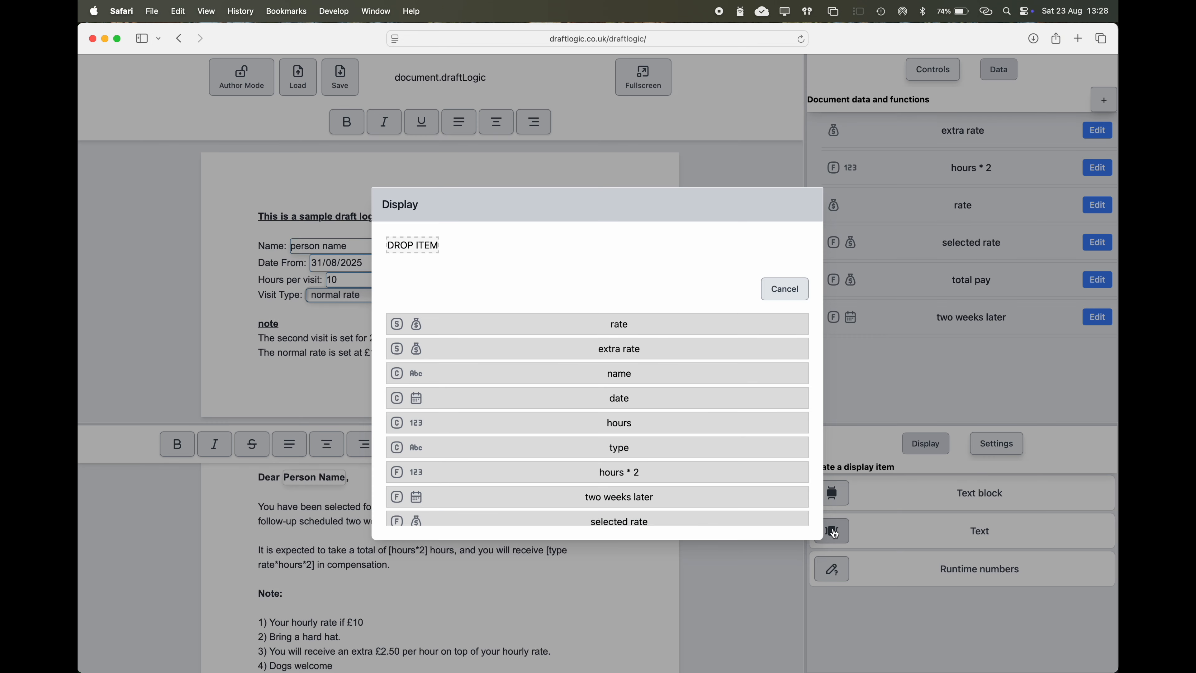
drag(619, 452, 423, 252)
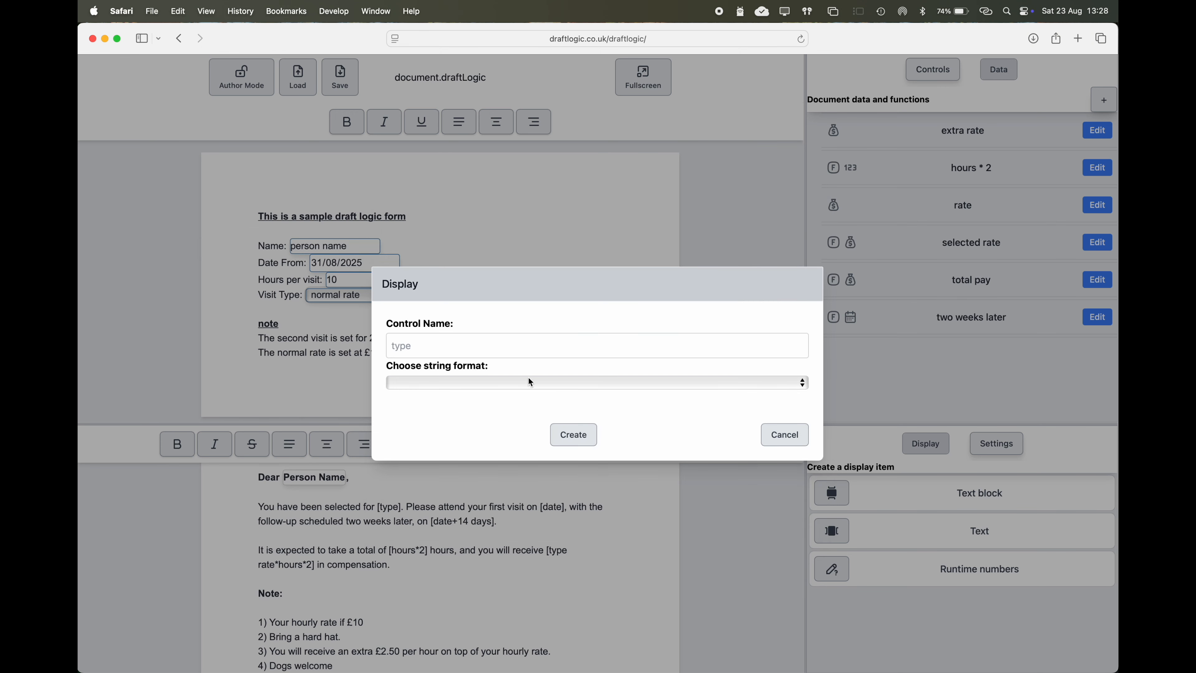
click(531, 382)
click(527, 385)
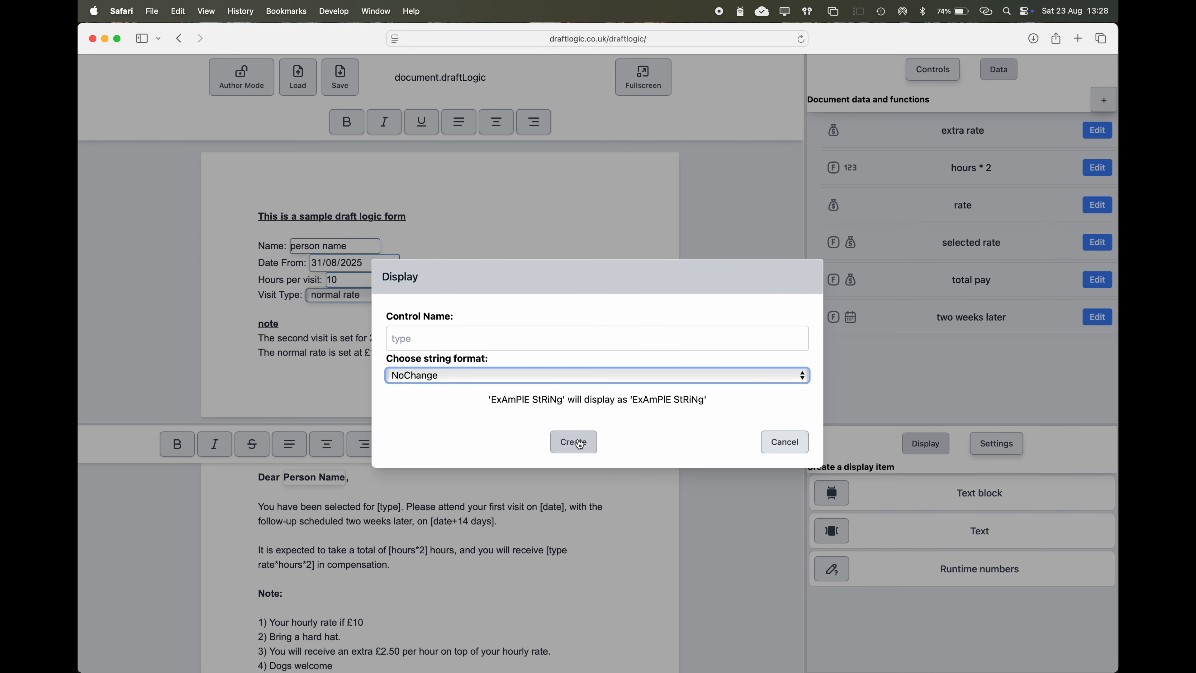
click(574, 442)
Step: Place the type display item after "You have been selected for" and remove the [type] placeholder
drag(830, 549, 403, 514)
click(403, 512)
key(BackSpace)
key(BackSpace)
key(BackSpace)
key(BackSpace)
key(BackSpace)
key(BackSpace)
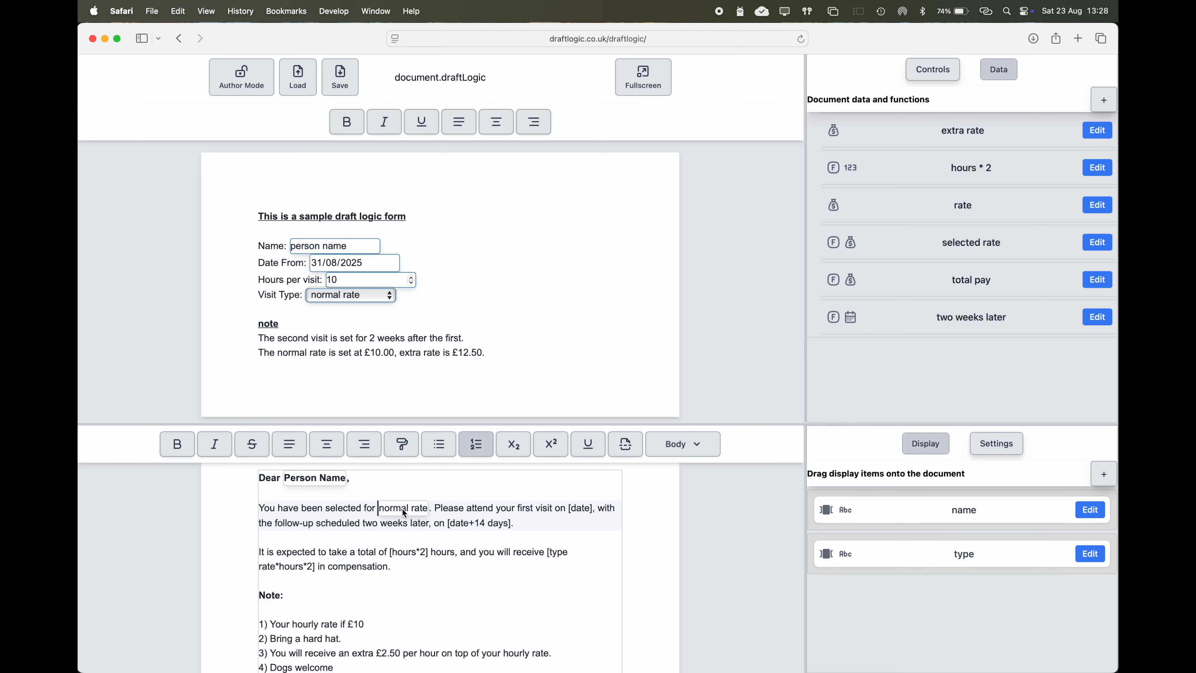
Step: Create a text display item from the date control in numeric day/month/year format and put it in place of the [date] placeholder
click(1104, 474)
click(830, 532)
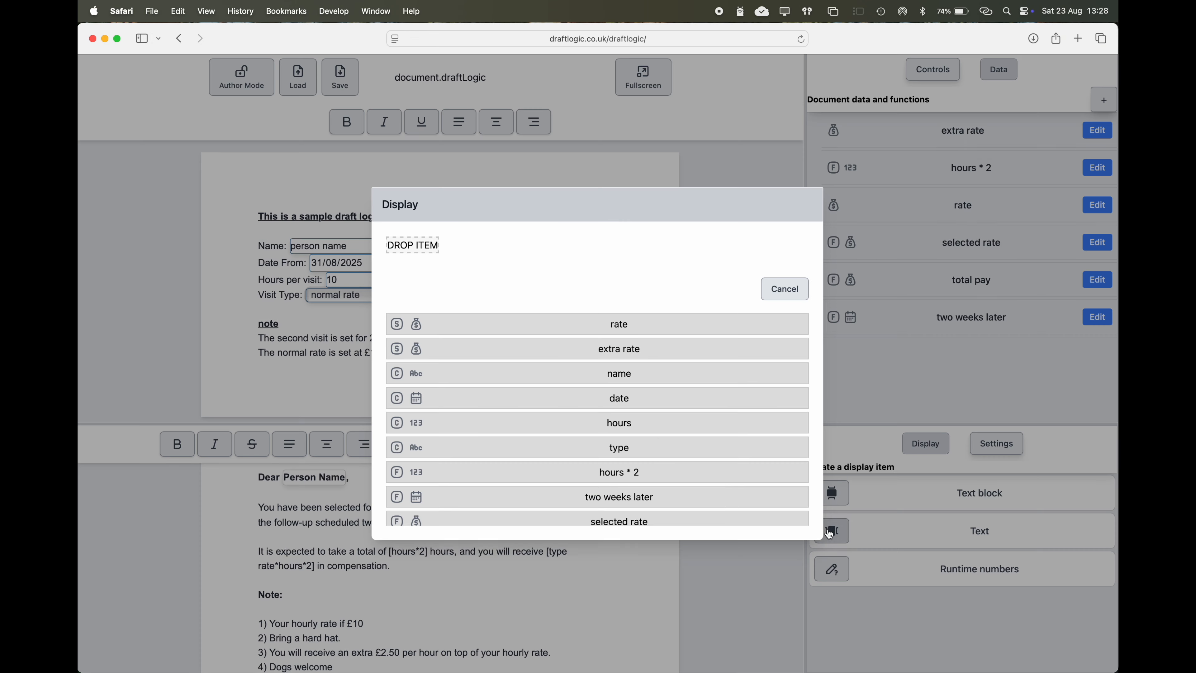
drag(622, 401, 417, 246)
click(502, 383)
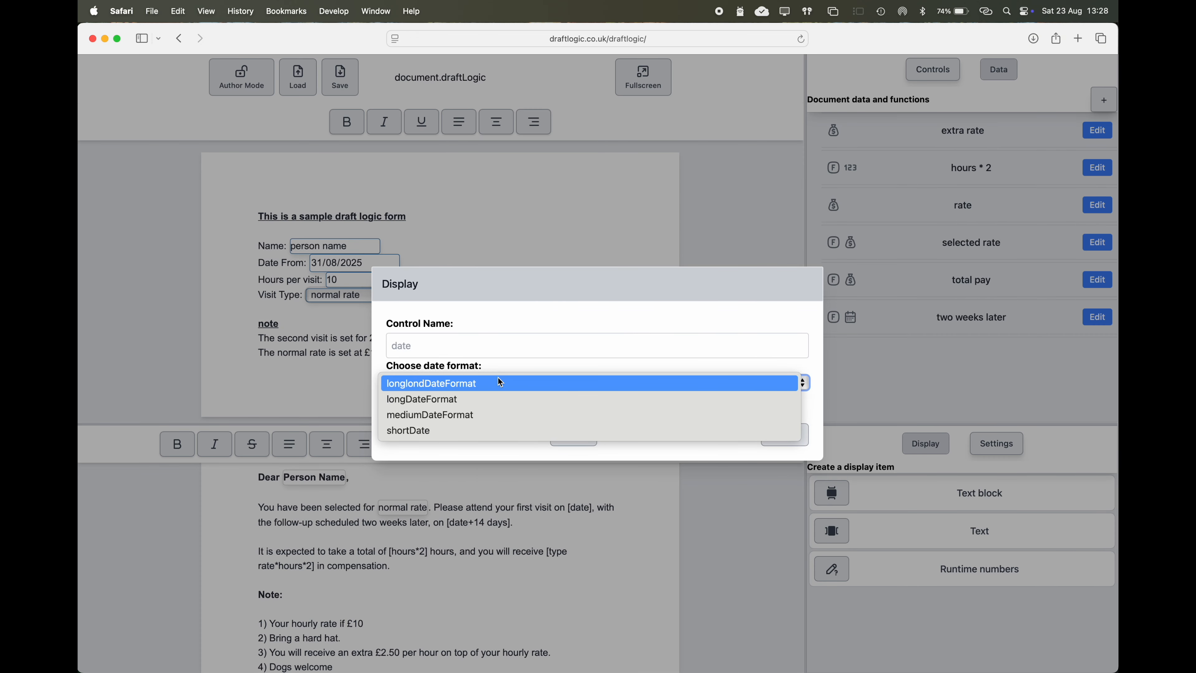
click(569, 431)
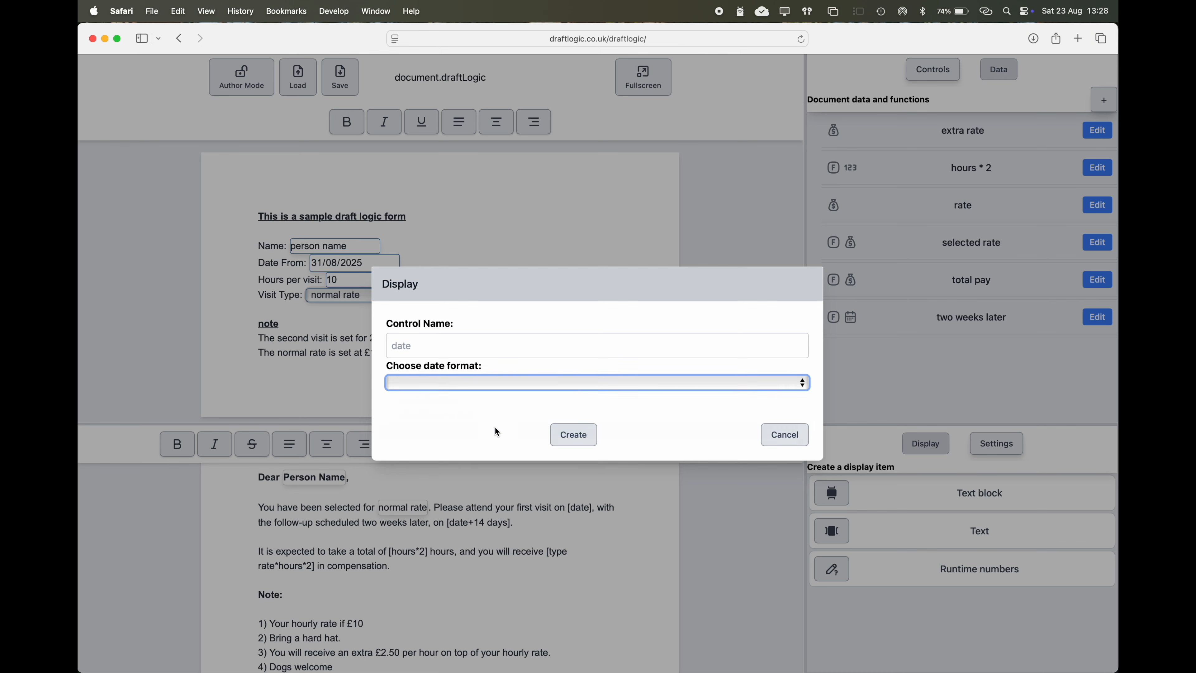
click(571, 442)
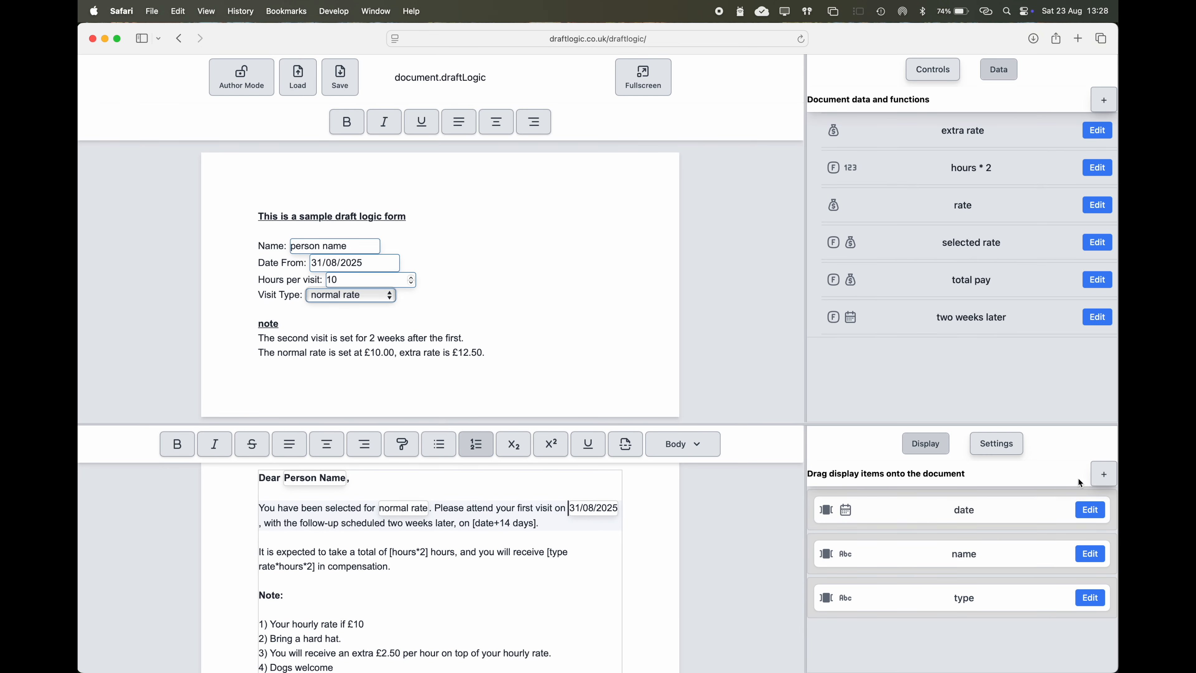
Step: Create a text display item from the two weeks later function in numeric day/month/year format
click(832, 531)
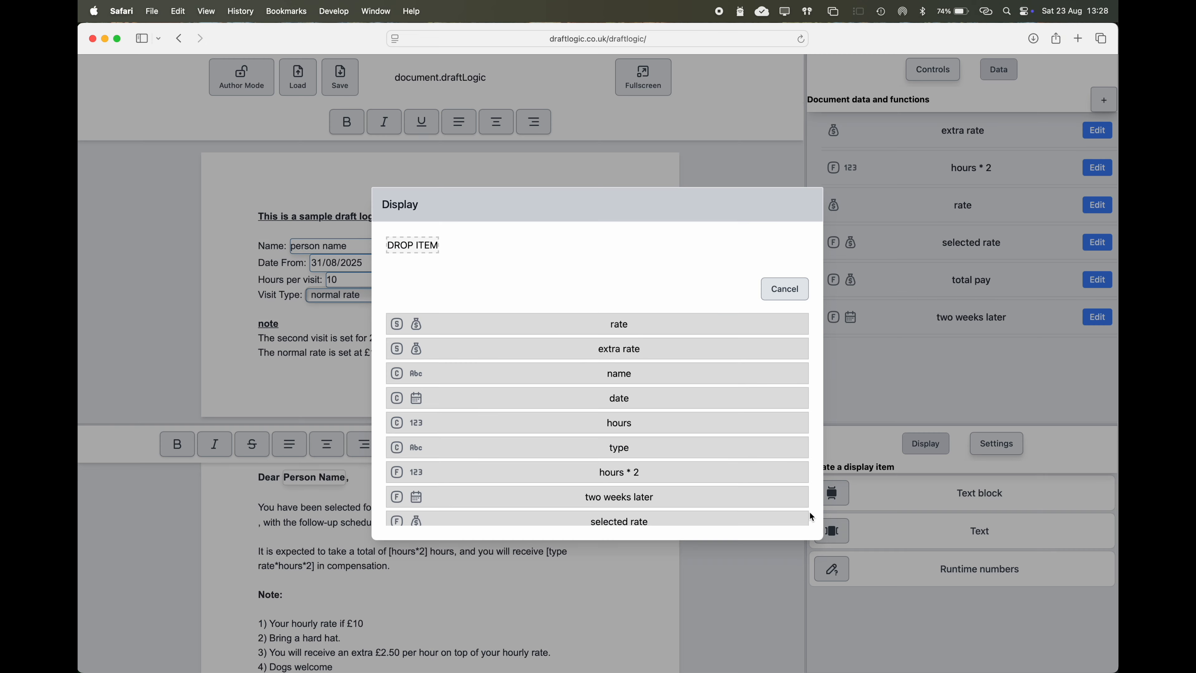
drag(603, 497, 433, 250)
click(506, 379)
click(581, 440)
click(581, 440)
Step: Place the two weeks later display item after "two weeks later, on" and remove the [date+14 days] placeholder
drag(904, 595, 518, 524)
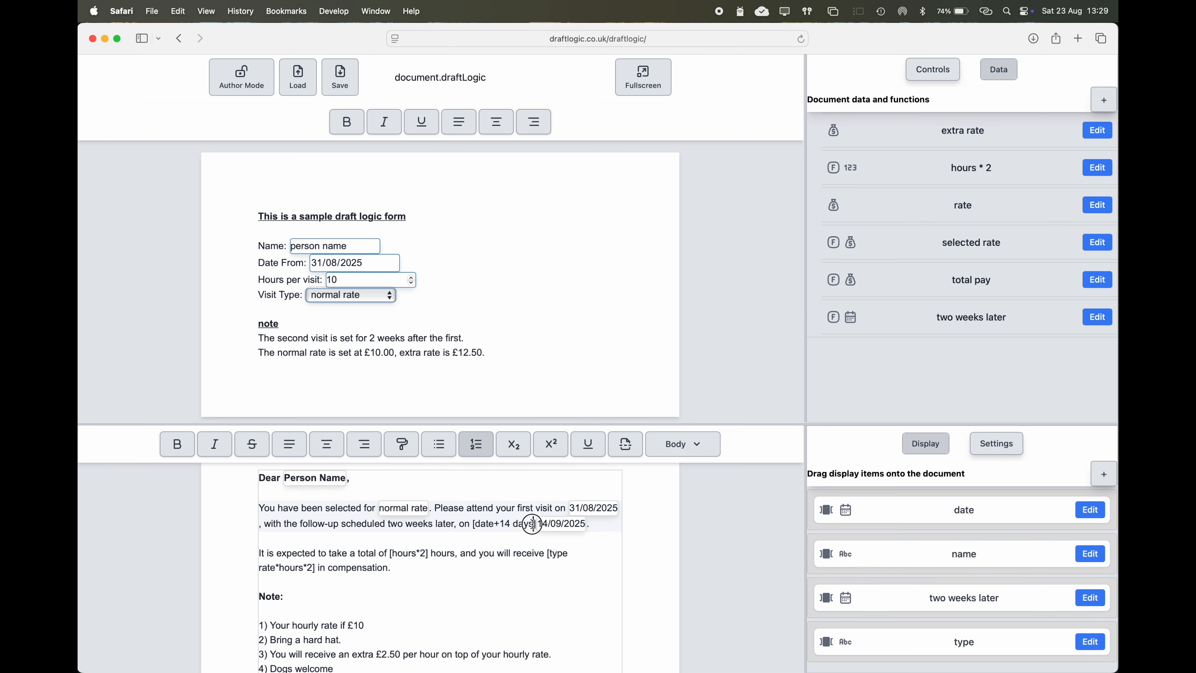
key(BackSpace)
key(BackSpace)
key(BackSpace)
key(BackSpace)
key(BackSpace)
key(BackSpace)
key(BackSpace)
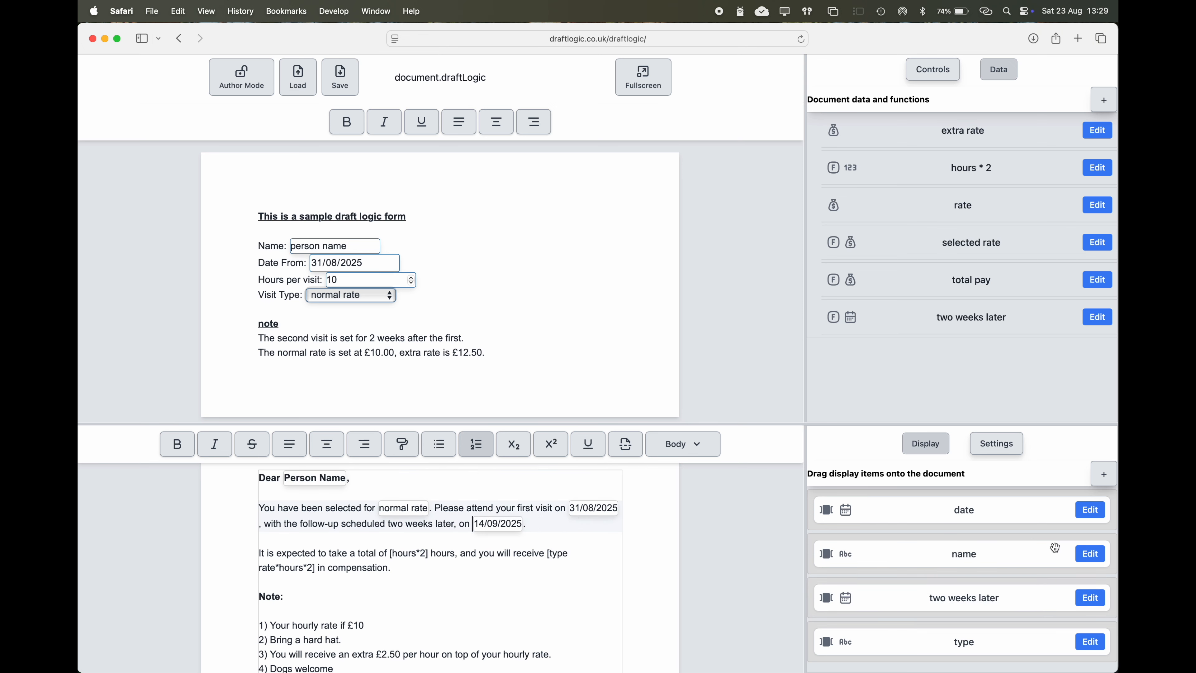
Step: Create a text display item from the hours * 2 function in decimal format and put it in place of the [hours*2] placeholder
click(1107, 479)
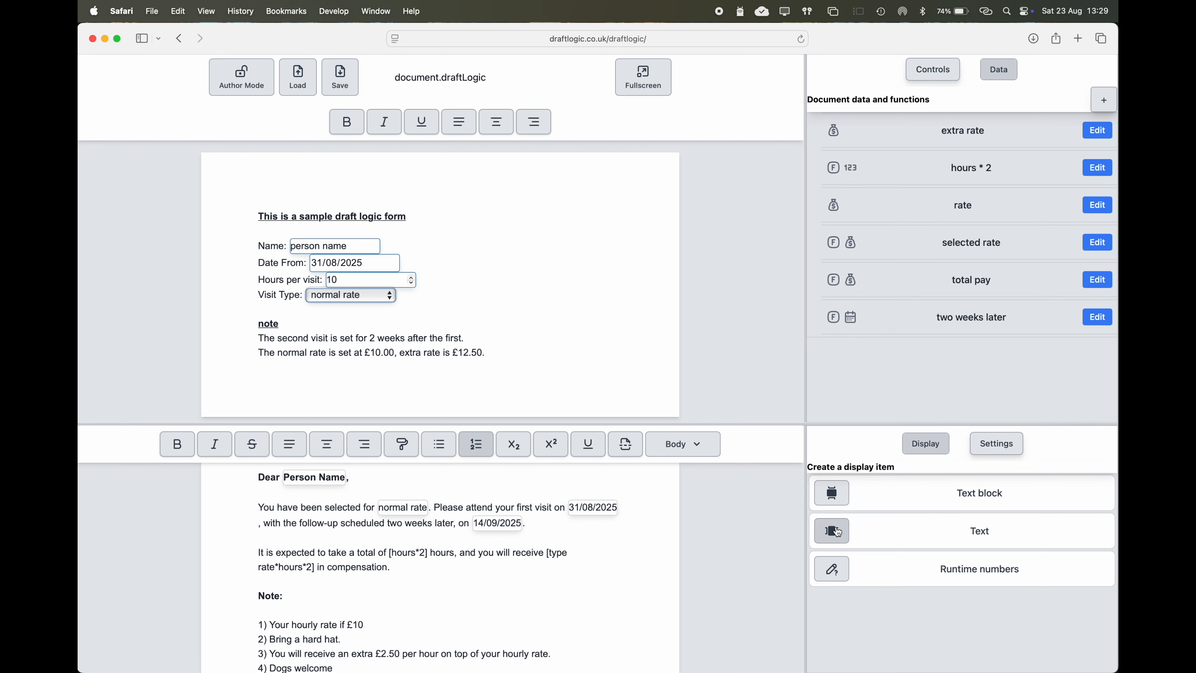
click(832, 498)
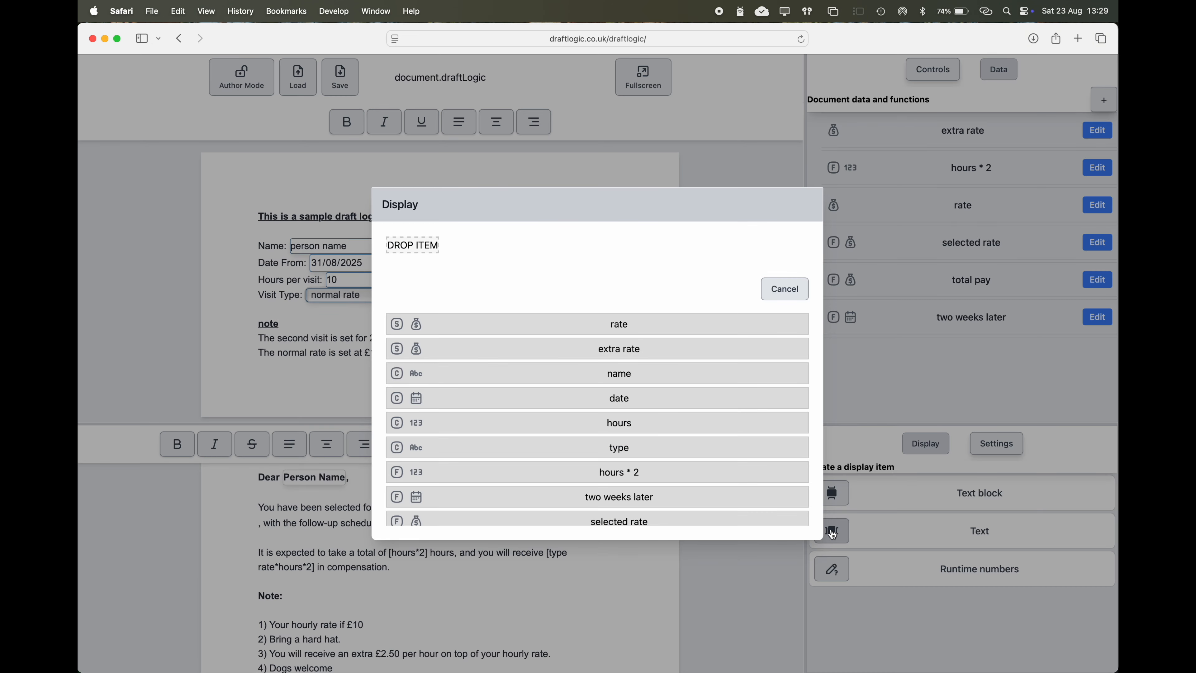
drag(531, 472, 414, 253)
click(497, 383)
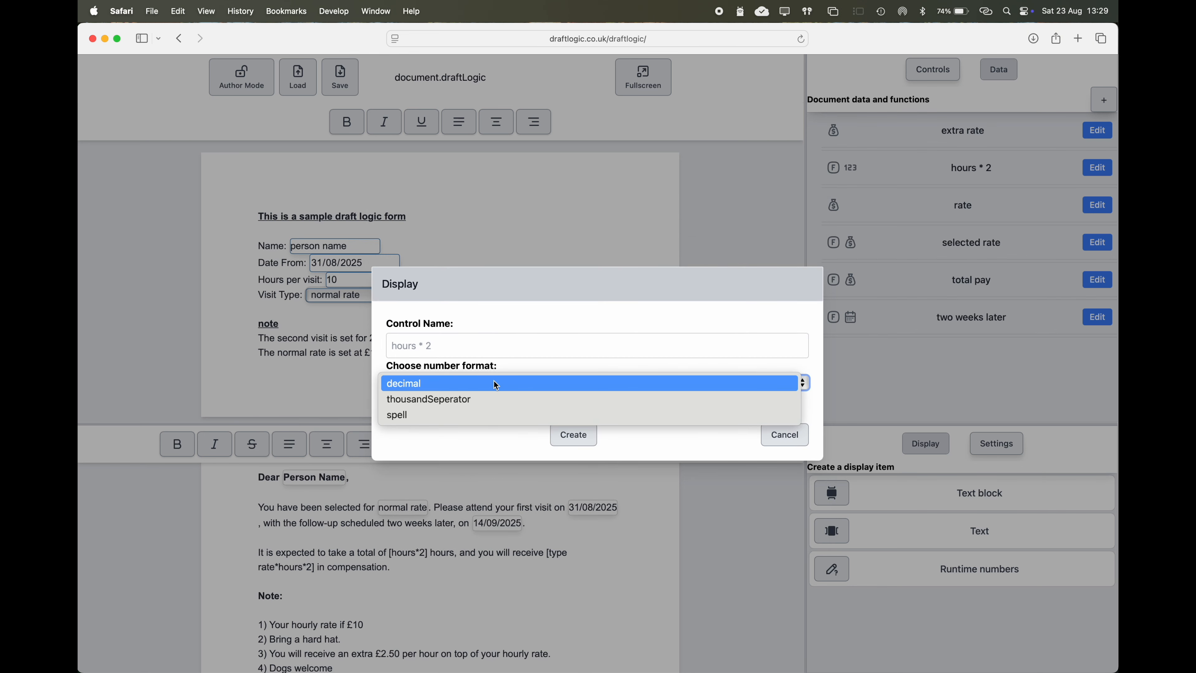
click(496, 384)
click(584, 443)
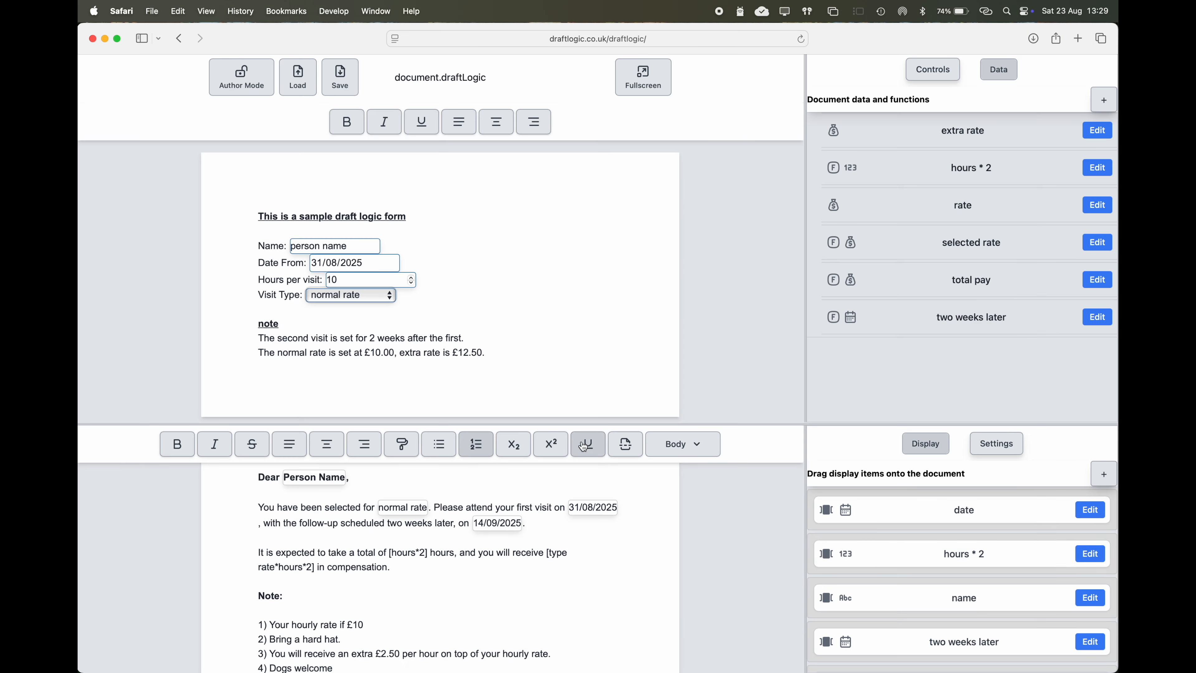
drag(901, 551, 430, 559)
Step: Create a text display item from the total pay function with the withCurrency money format
click(1104, 475)
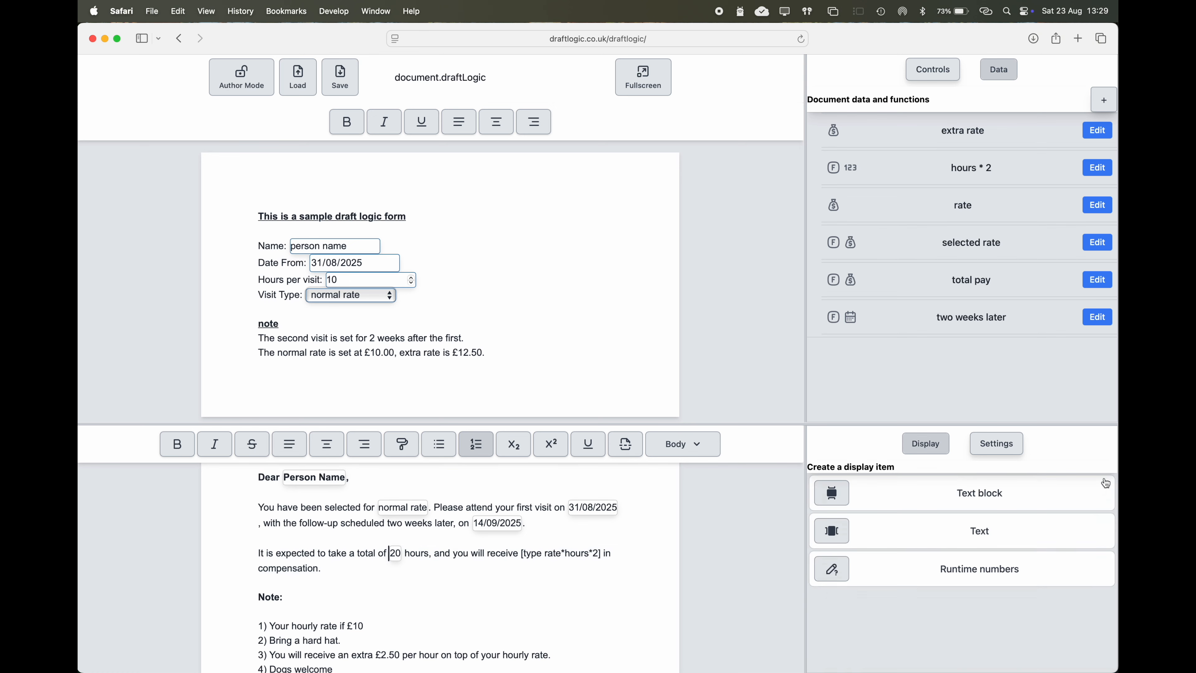
click(831, 524)
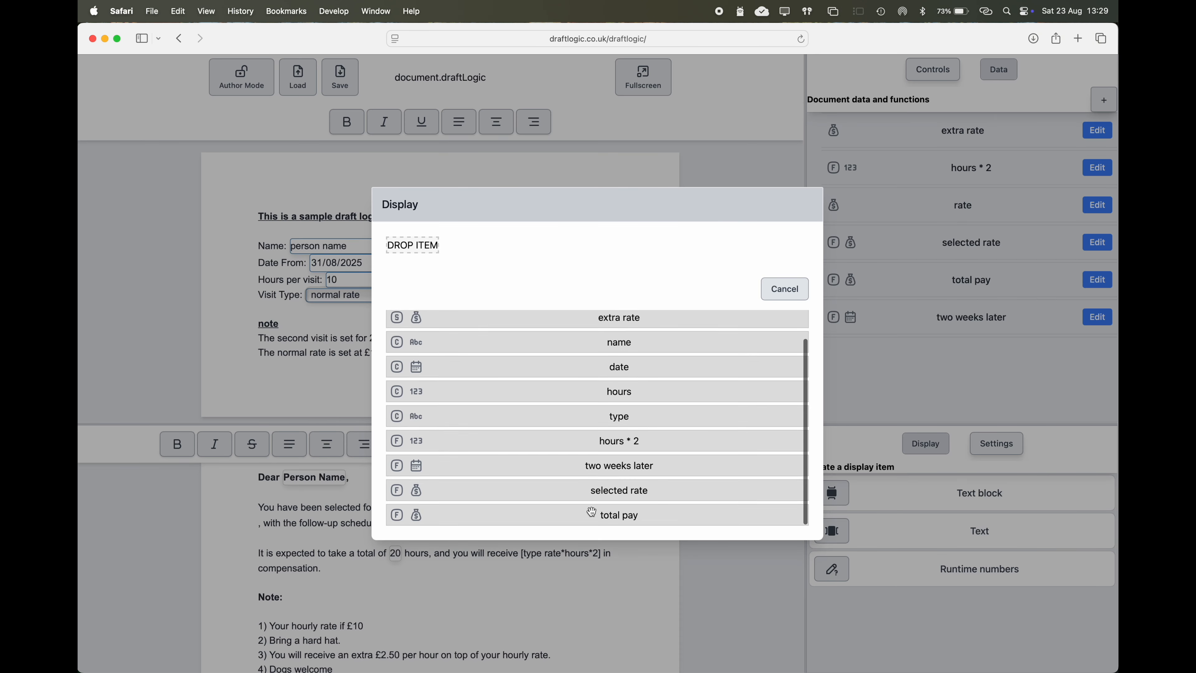
drag(583, 520, 420, 251)
click(507, 383)
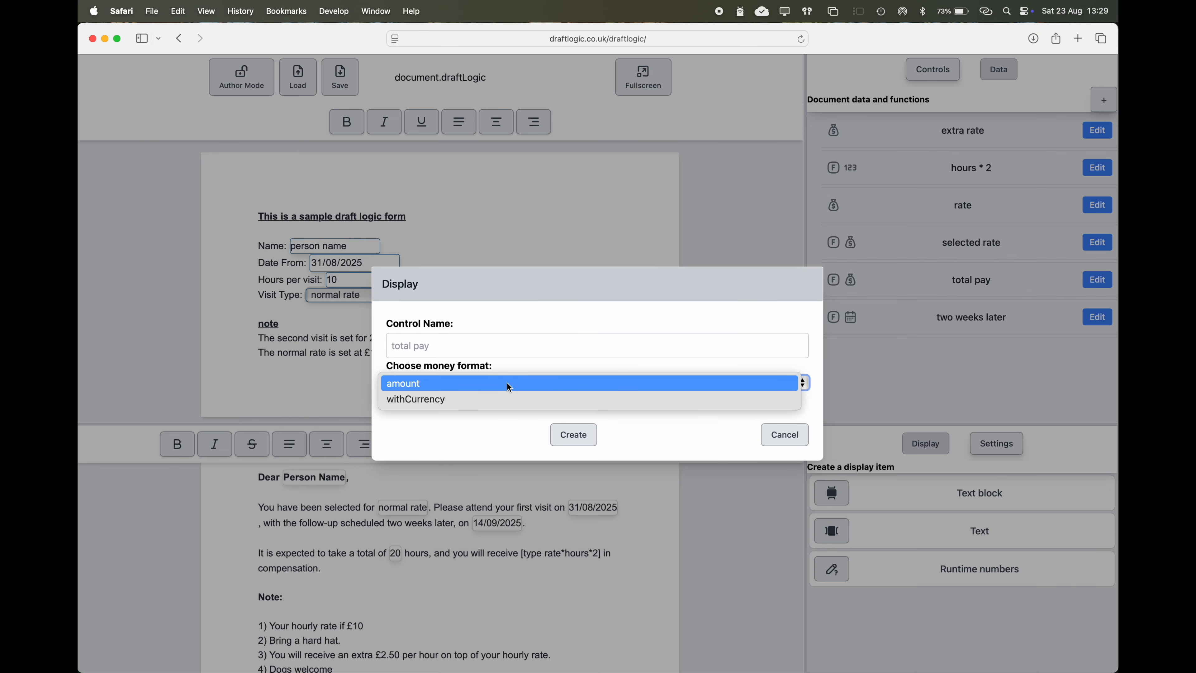
click(504, 401)
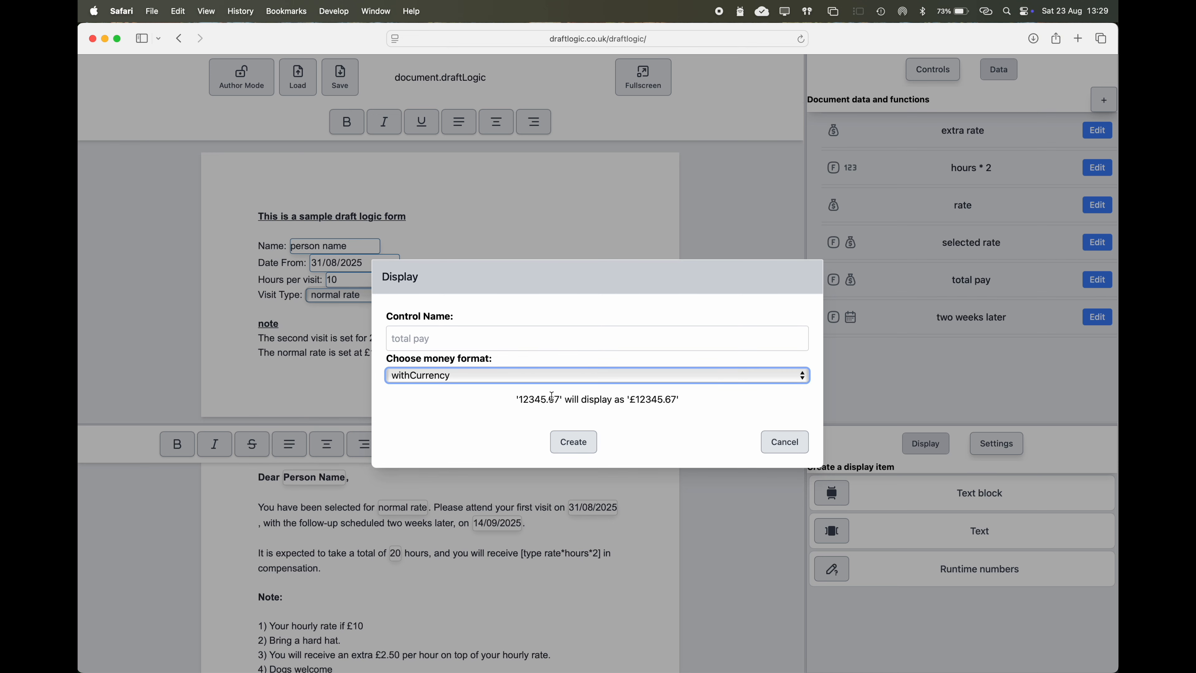
click(571, 440)
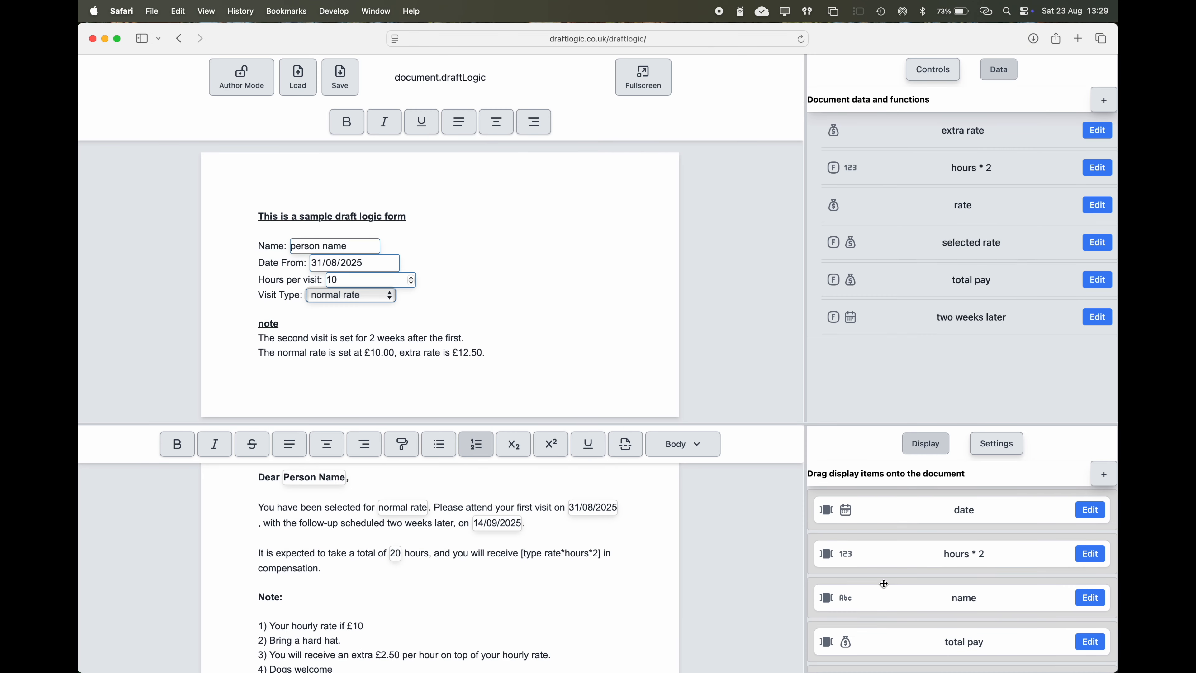
Step: Place the total pay display item after "you will receive" and remove the [type rate*hours*2] placeholder
scroll(884, 584, down, 2)
drag(885, 585, 592, 555)
key(BackSpace)
key(BackSpace)
key(BackSpace)
key(BackSpace)
key(BackSpace)
key(BackSpace)
key(BackSpace)
key(BackSpace)
key(BackSpace)
key(BackSpace)
key(BackSpace)
key(BackSpace)
key(BackSpace)
key(BackSpace)
key(BackSpace)
key(BackSpace)
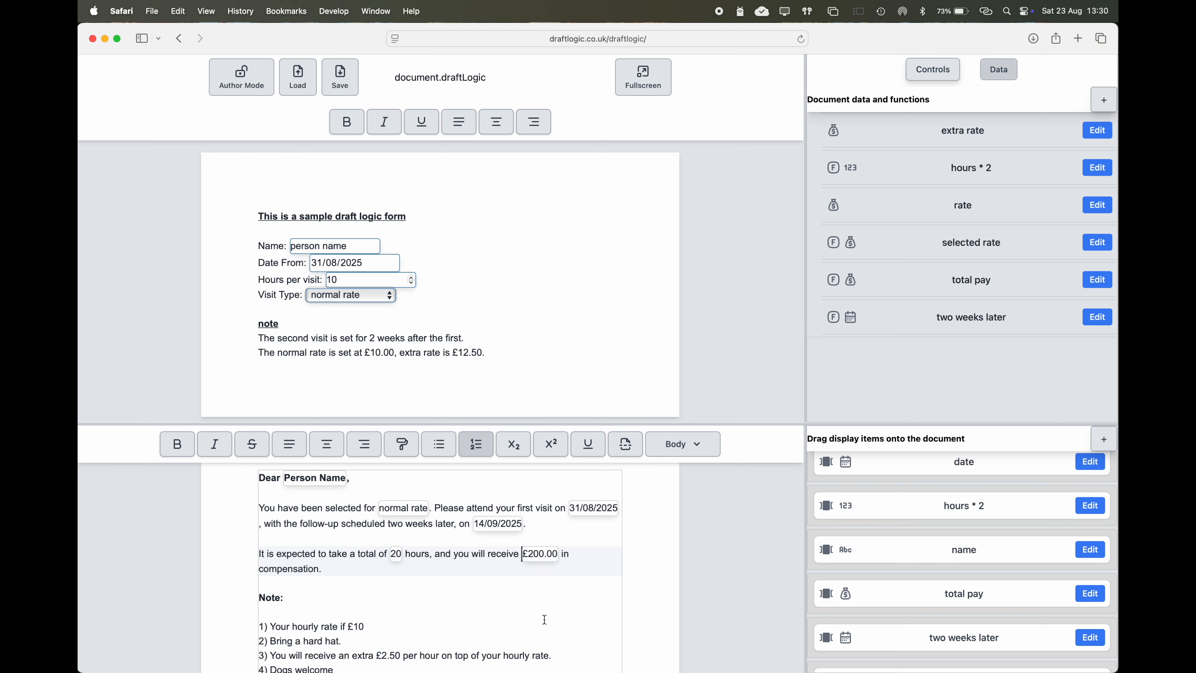
Step: Start a dynamic text block display item for the letter's notes and add a page to it, leaving the fallback page disabled
scroll(547, 612, down, 2)
scroll(545, 620, up, 2)
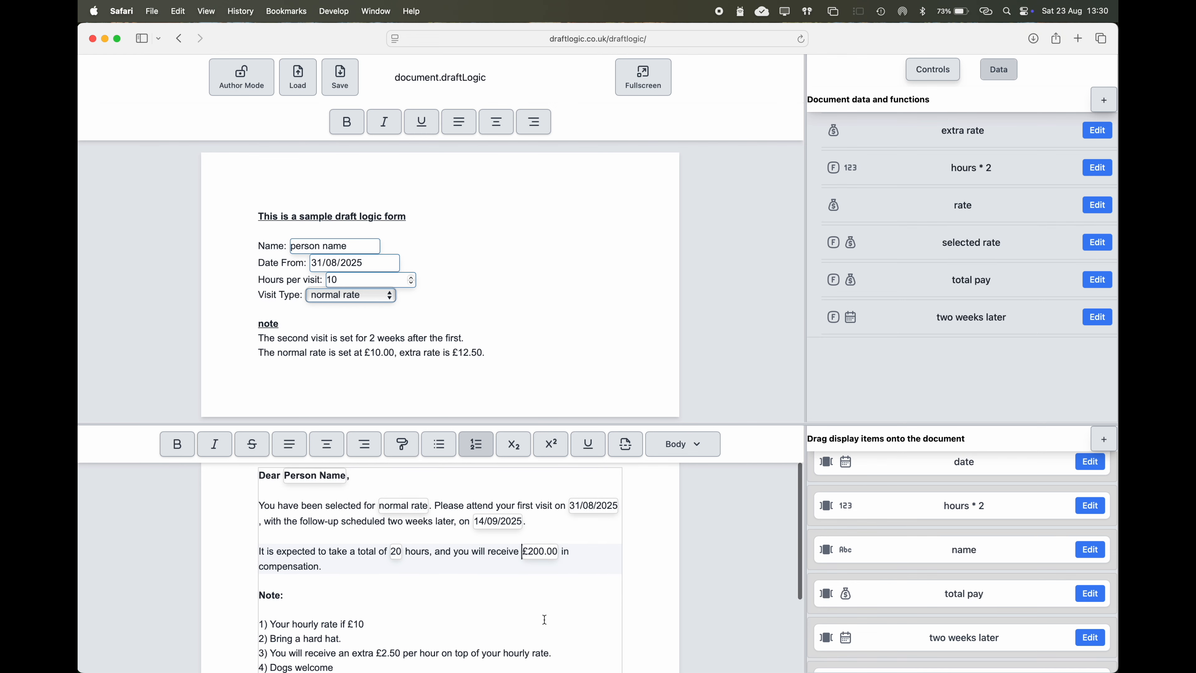
scroll(545, 620, down, 3)
scroll(545, 620, down, 1)
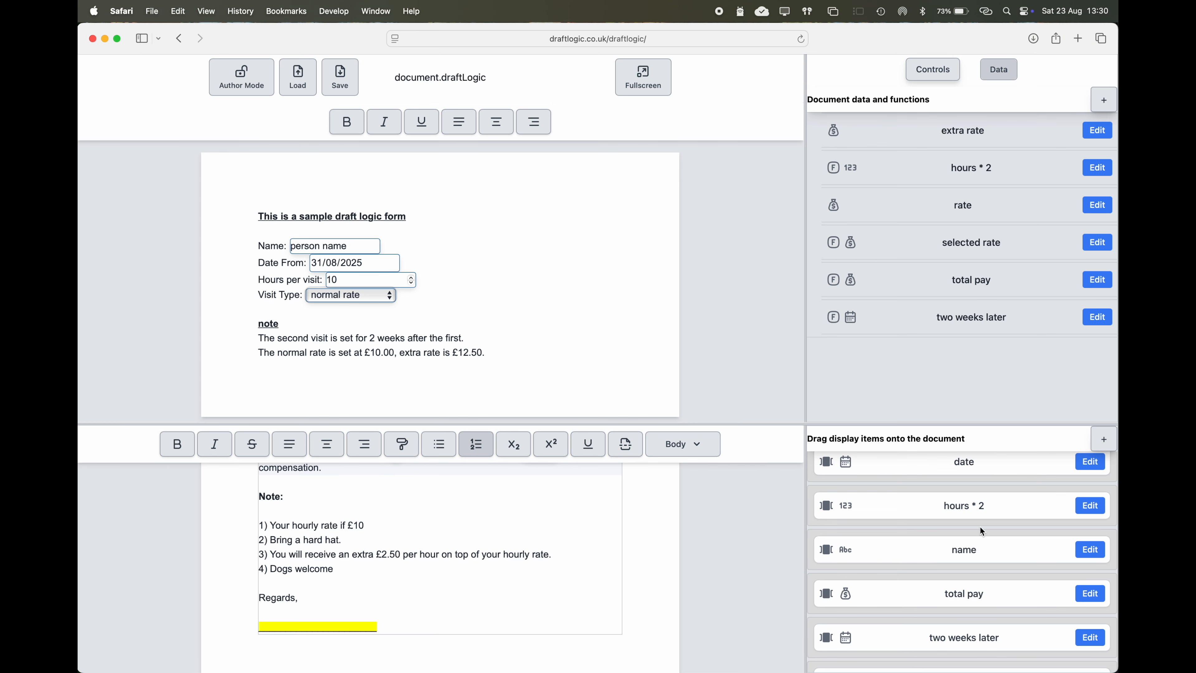
click(1104, 439)
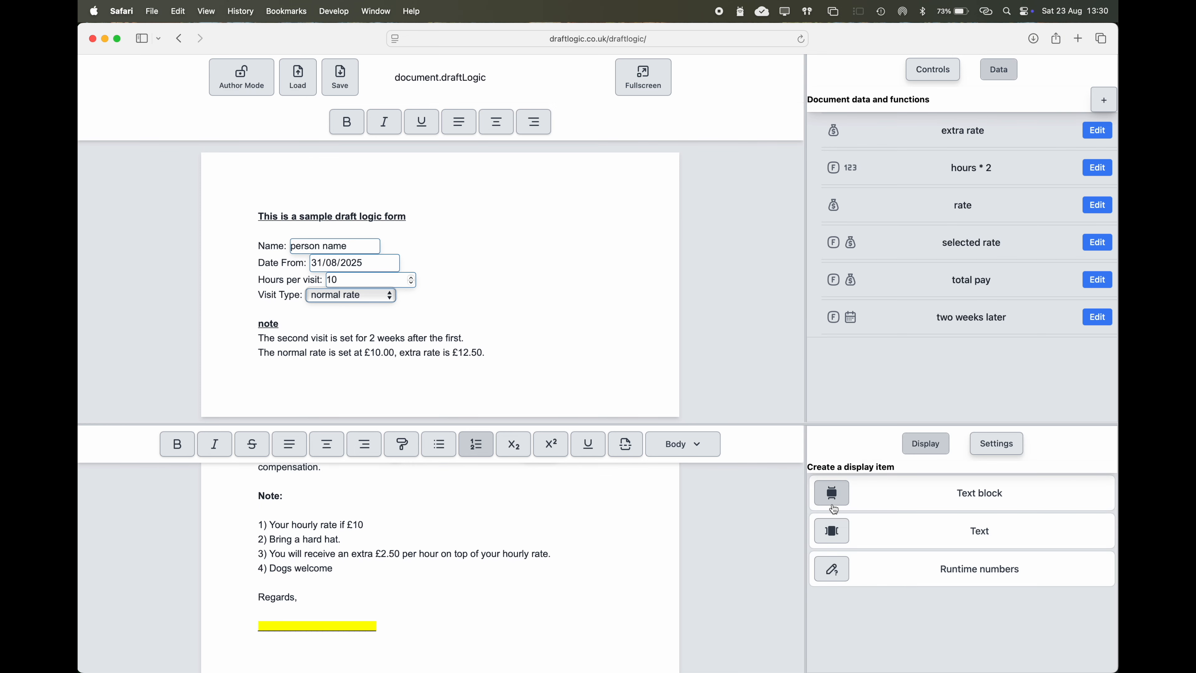
click(832, 493)
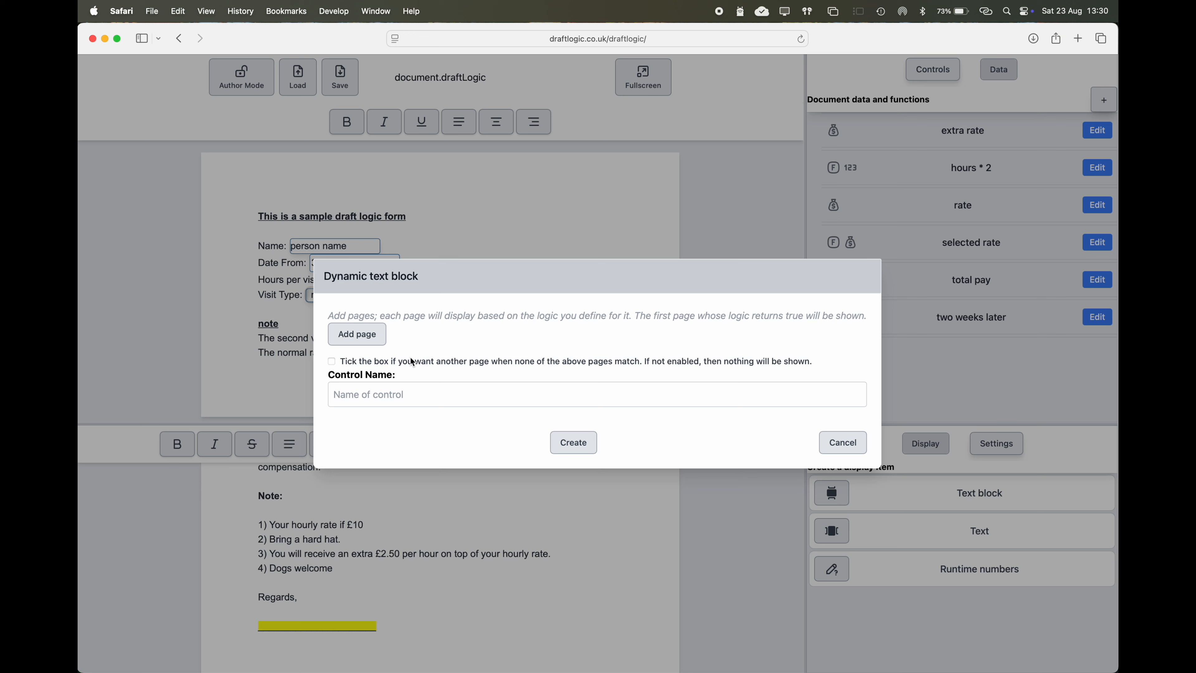
click(334, 363)
click(334, 363)
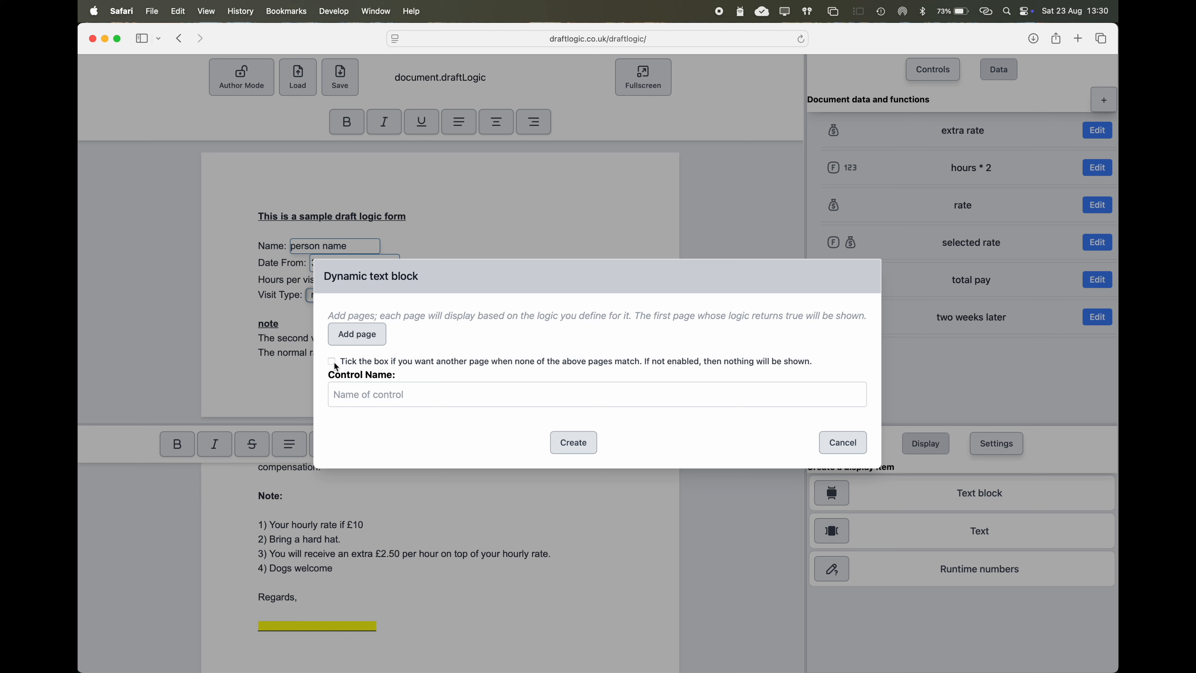
click(358, 335)
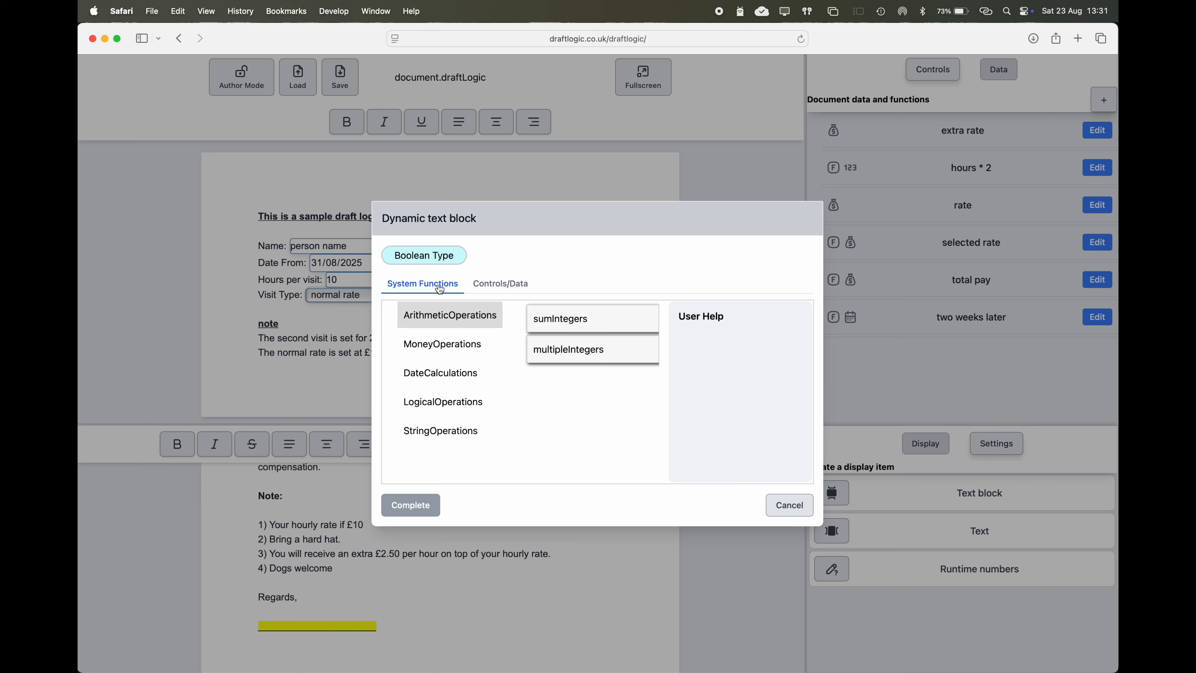
Step: Define the page's logic from the type control so that it shows when the type is extra rate, and complete it
click(501, 285)
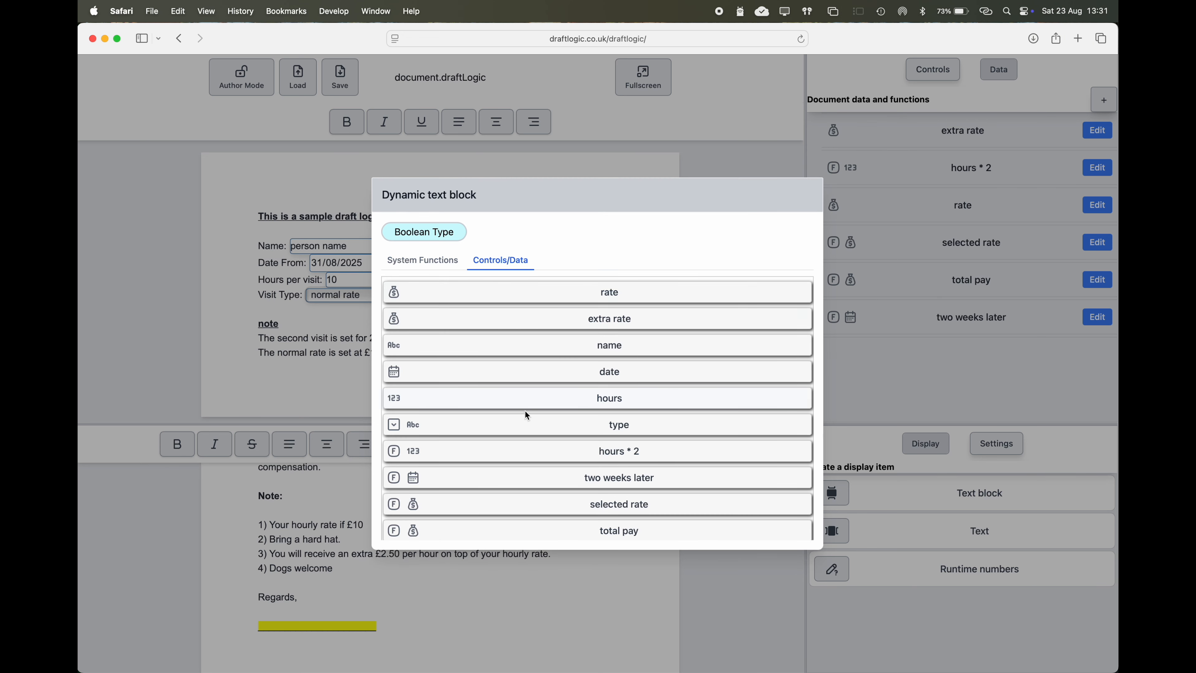
drag(525, 425, 434, 230)
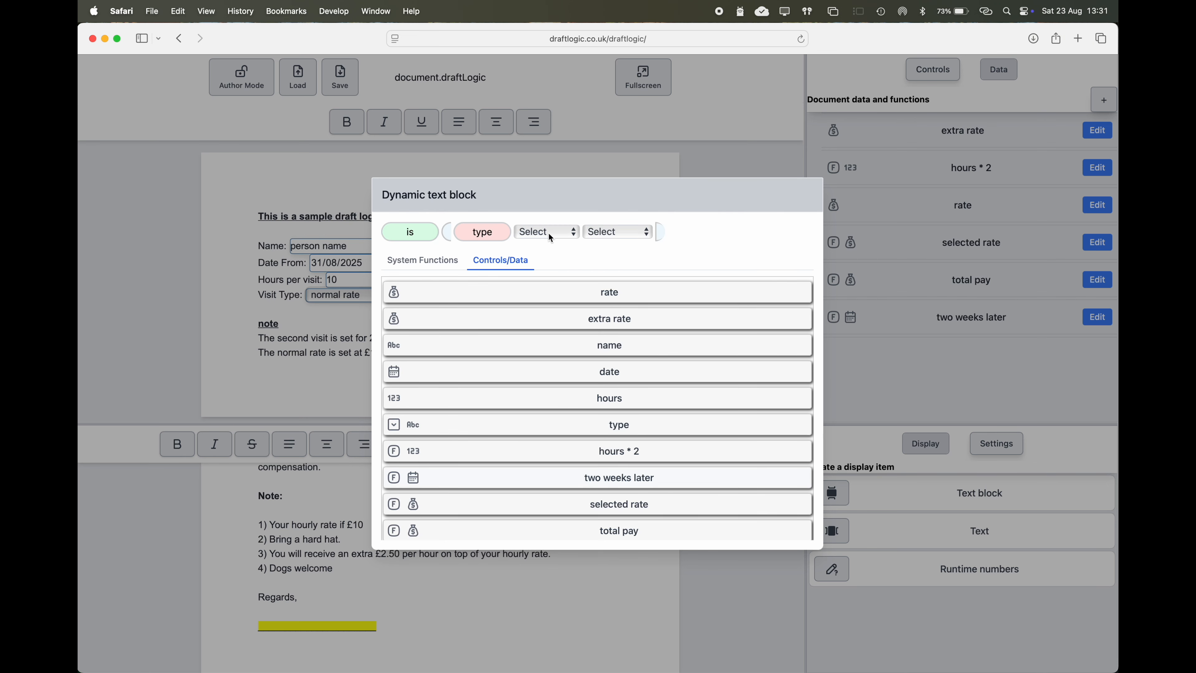
click(552, 238)
click(551, 250)
click(629, 232)
click(628, 265)
scroll(518, 406, down, 2)
click(421, 537)
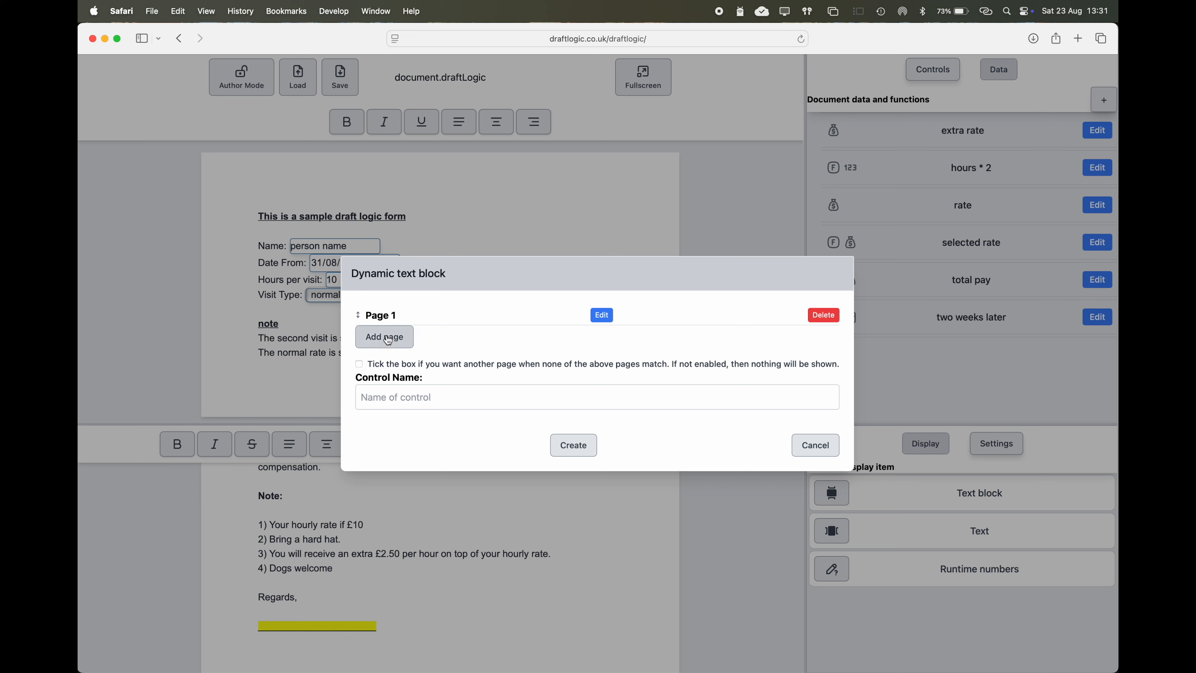
Step: Name the dynamic text block "list extras" and create it without a fallback page
click(358, 366)
click(358, 366)
click(388, 395)
text(l)
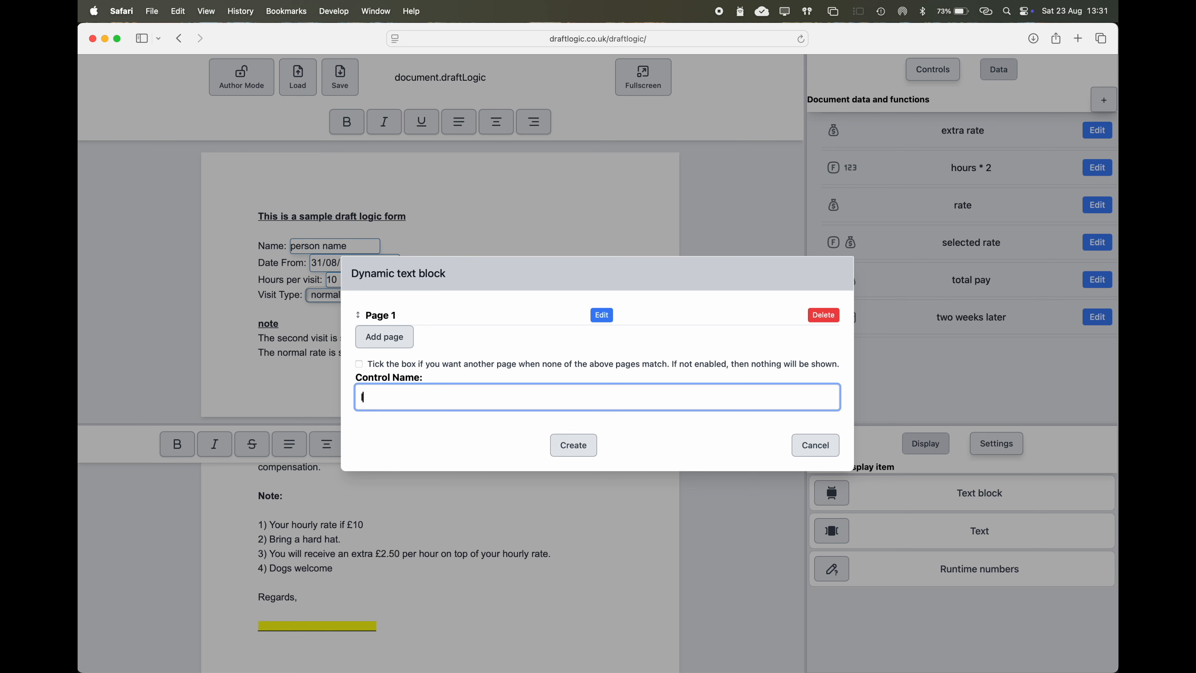
text(ist extras)
click(573, 445)
Step: Place the list extras block below the "Your hourly rate" note and set the form's visit type to extra rate
drag(869, 596, 580, 536)
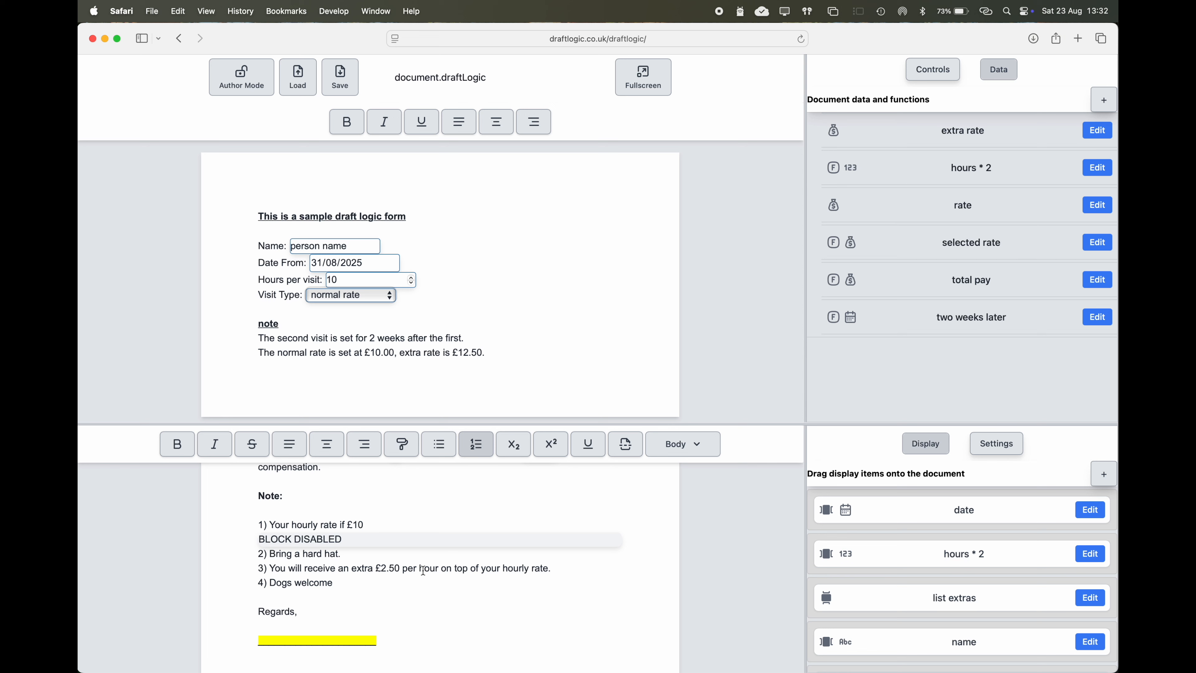
click(364, 297)
click(363, 312)
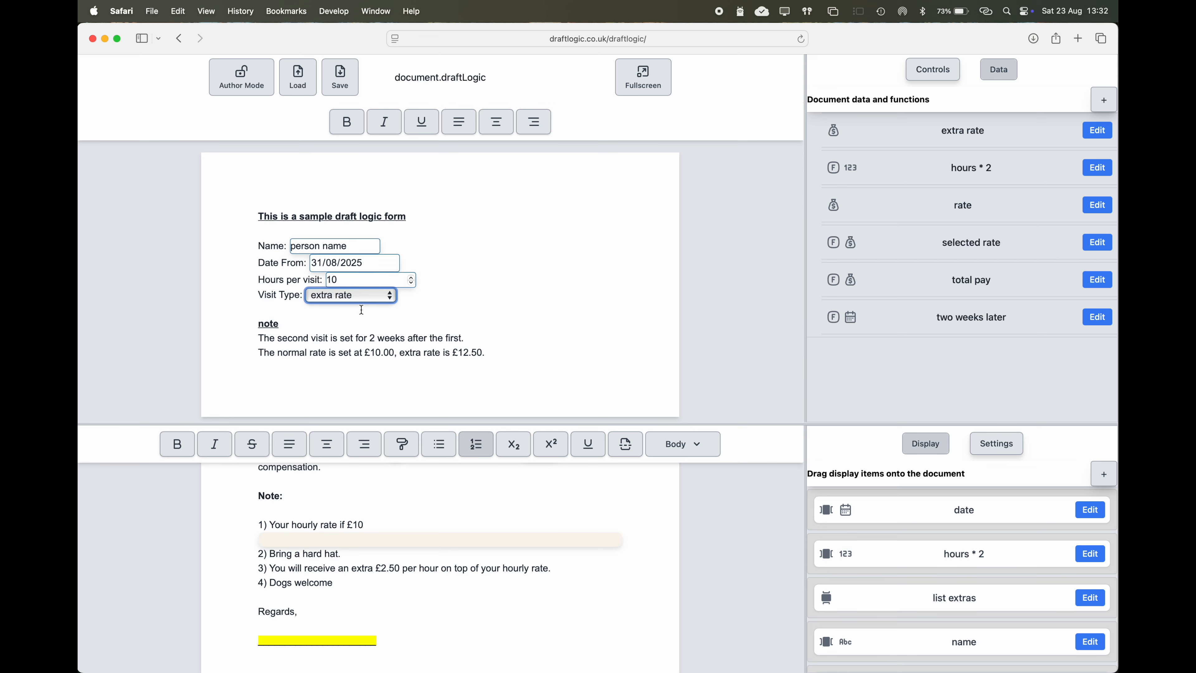
Step: Move the "Bring a hard hat" and extra £2.50 per hour notes into the list extras block and remove the leftover blank line
click(293, 538)
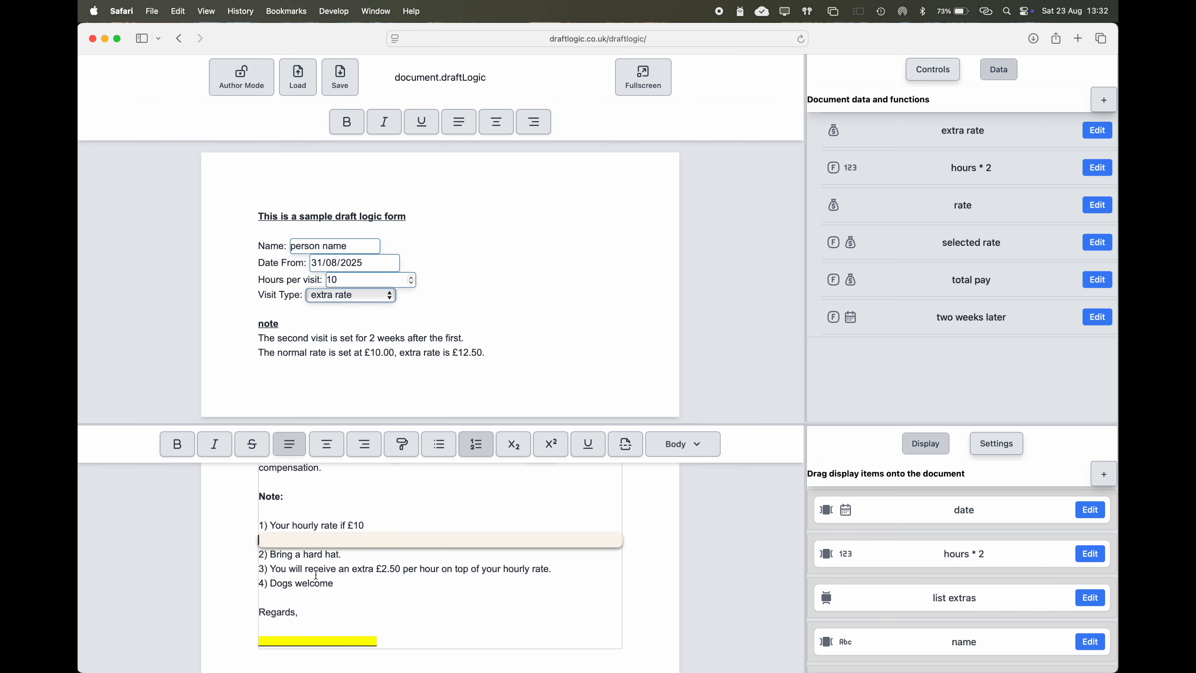
drag(550, 567, 252, 554)
key(super+c)
key(super+x)
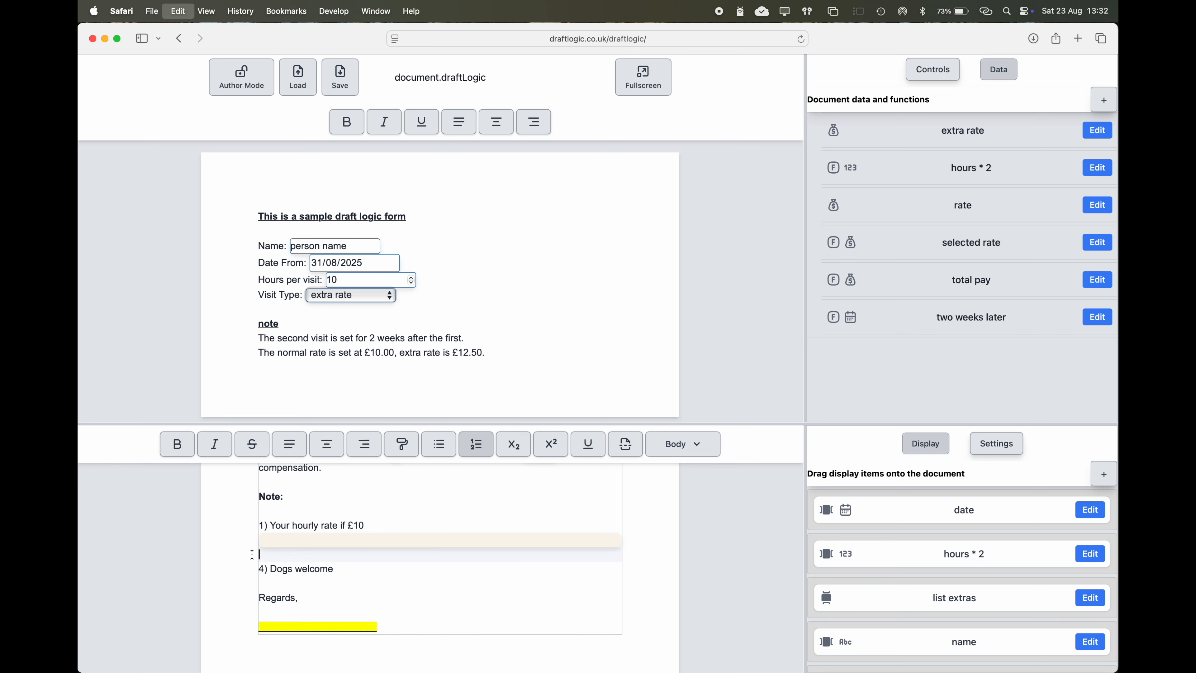
key(super+v)
click(273, 572)
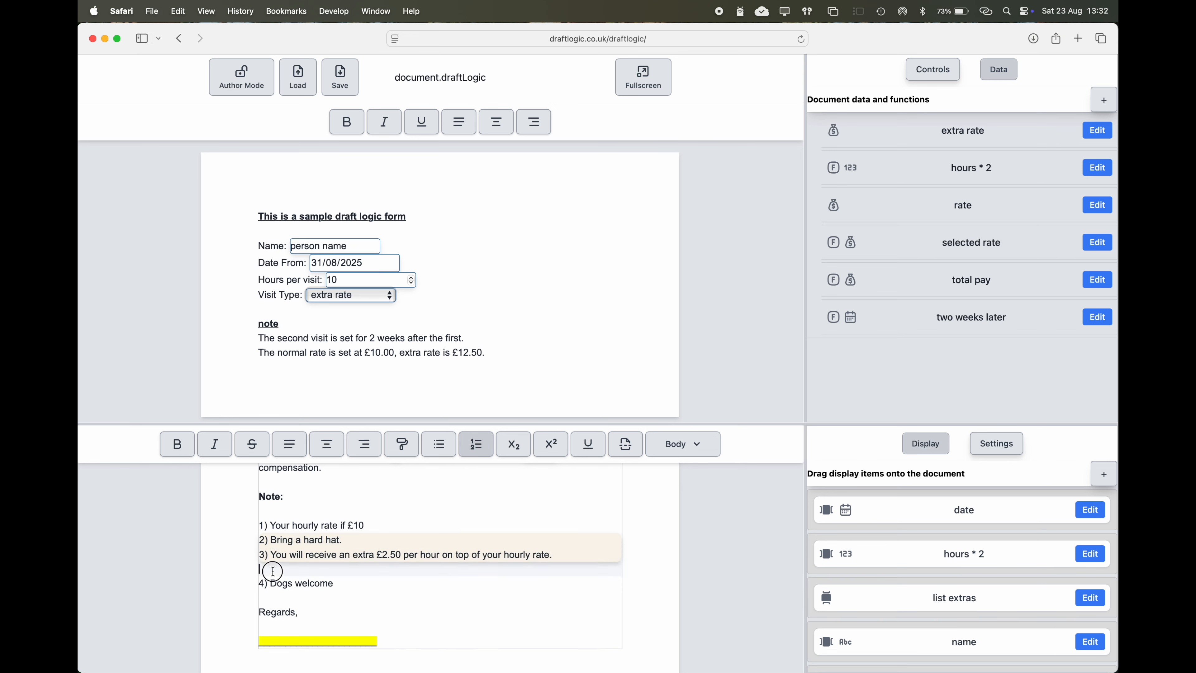
key(BackSpace)
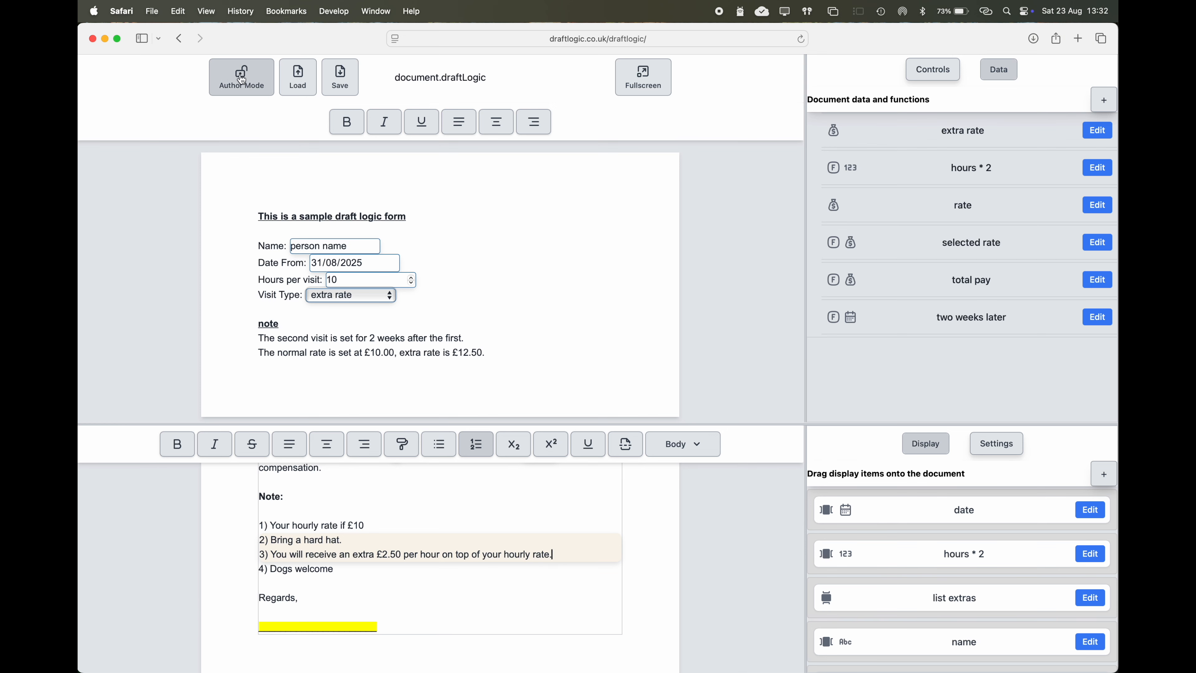
Step: Test the list extras block in Draft Mode by alternating the visit type between normal rate and extra rate, and return to Author Mode
click(242, 77)
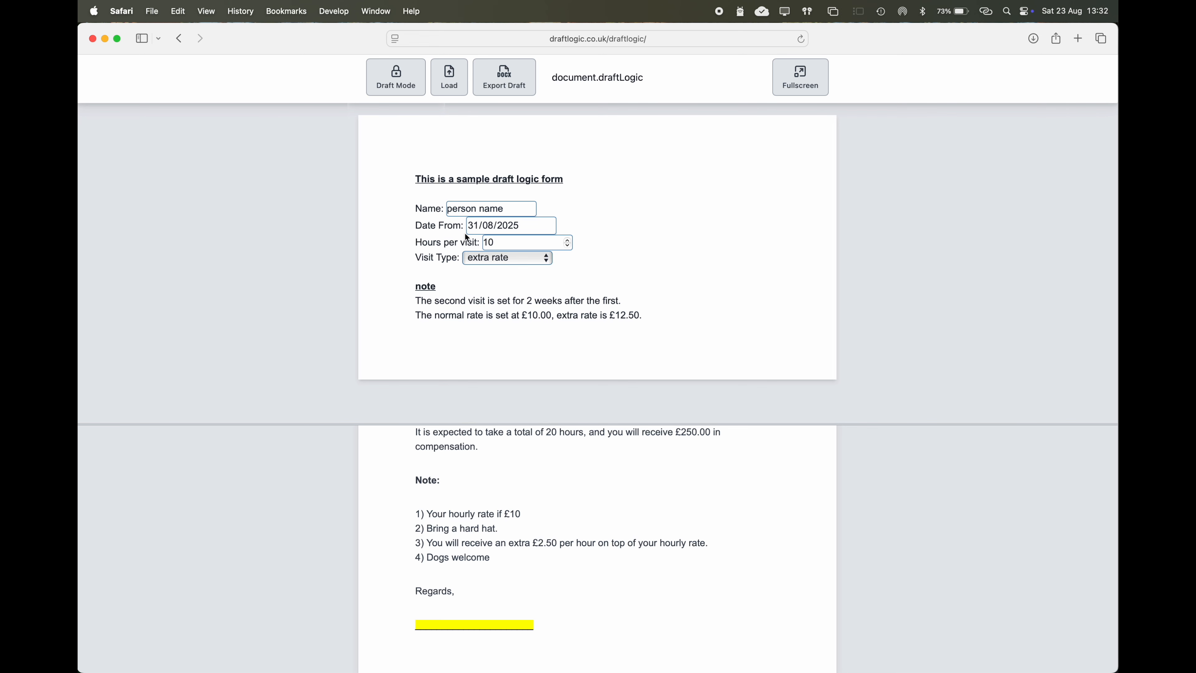
click(486, 262)
click(485, 242)
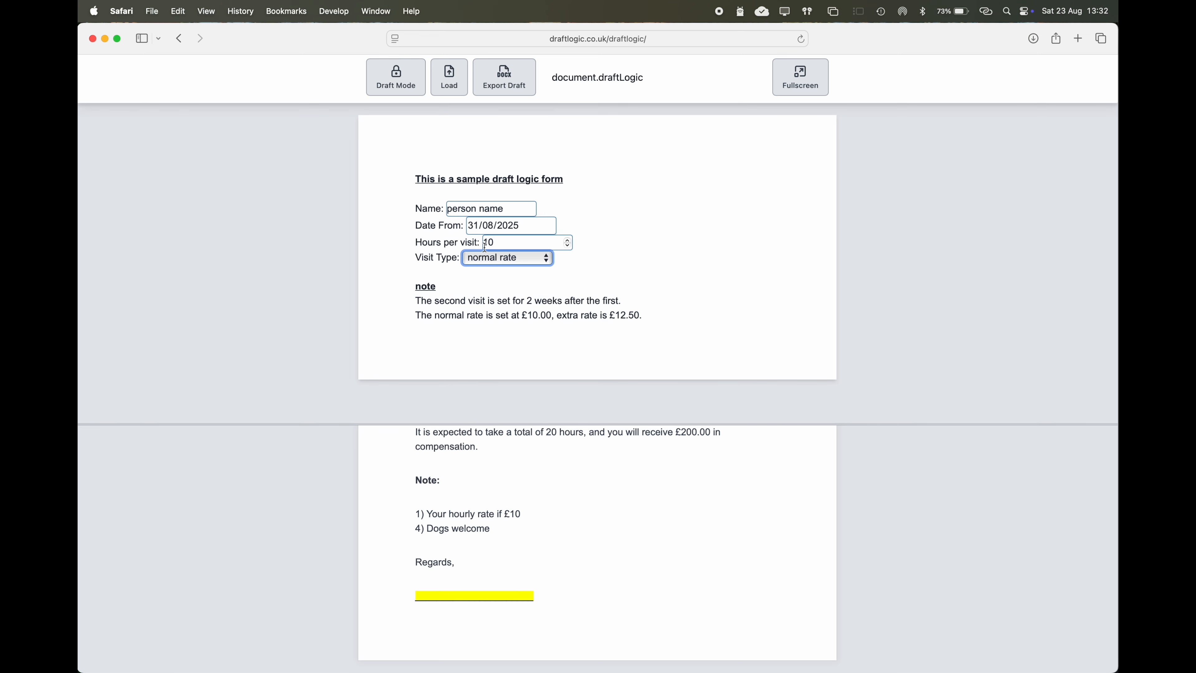
click(499, 258)
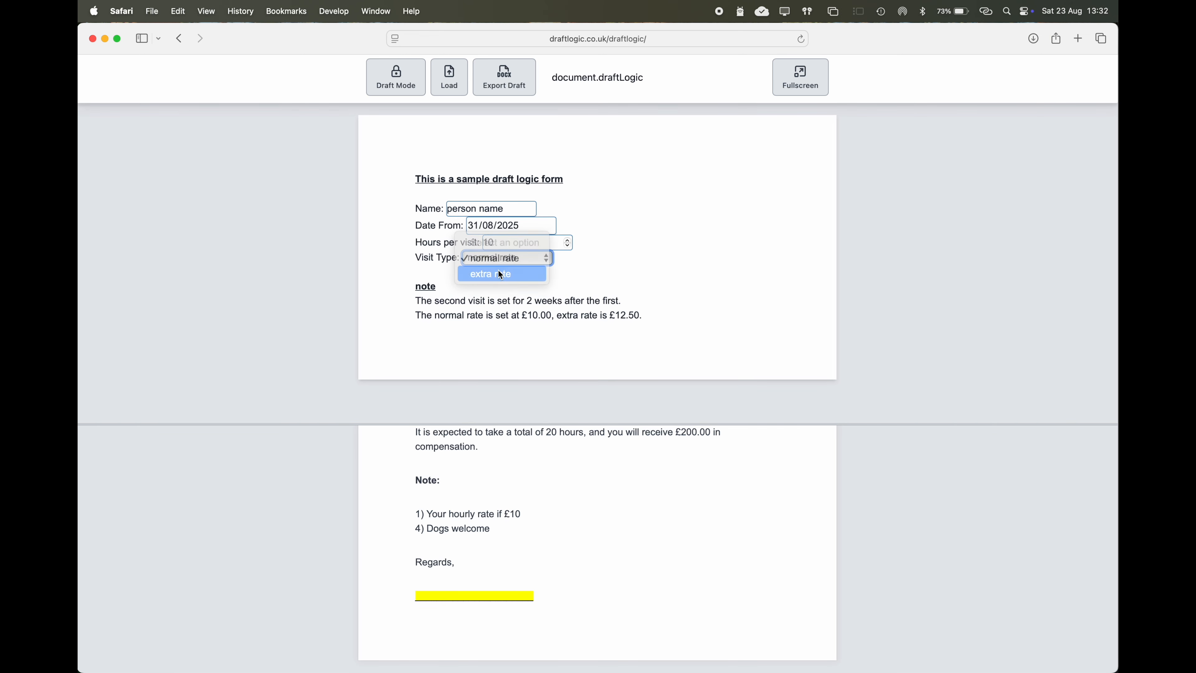
click(499, 270)
click(503, 262)
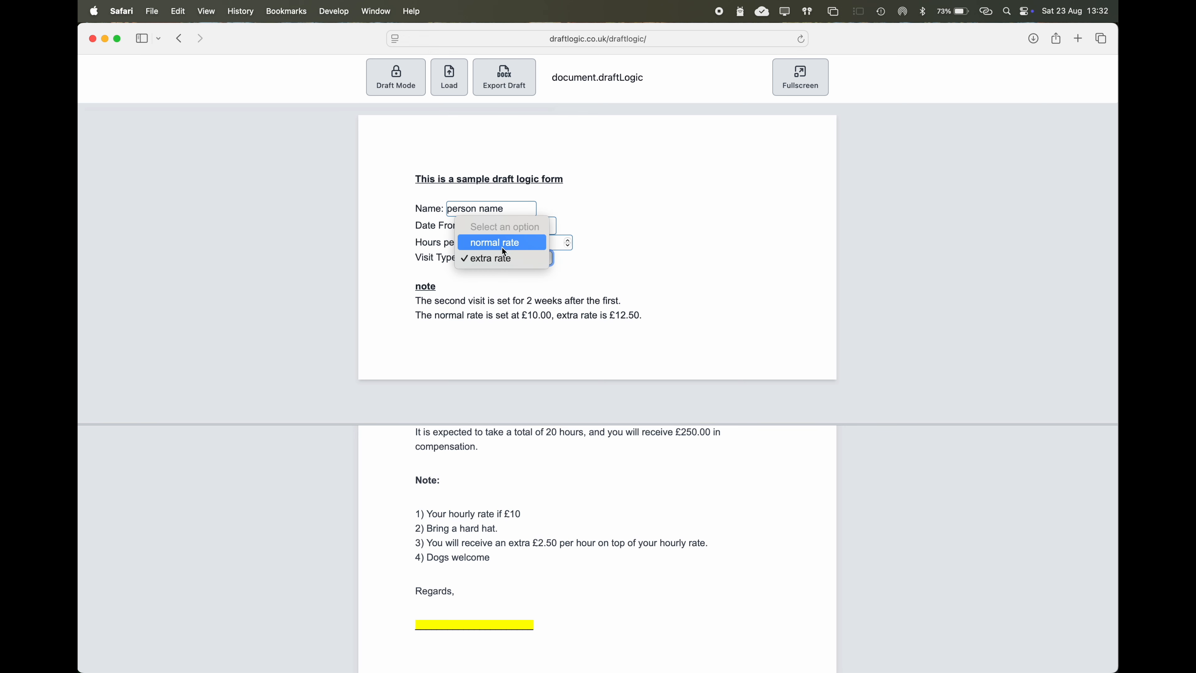
click(503, 248)
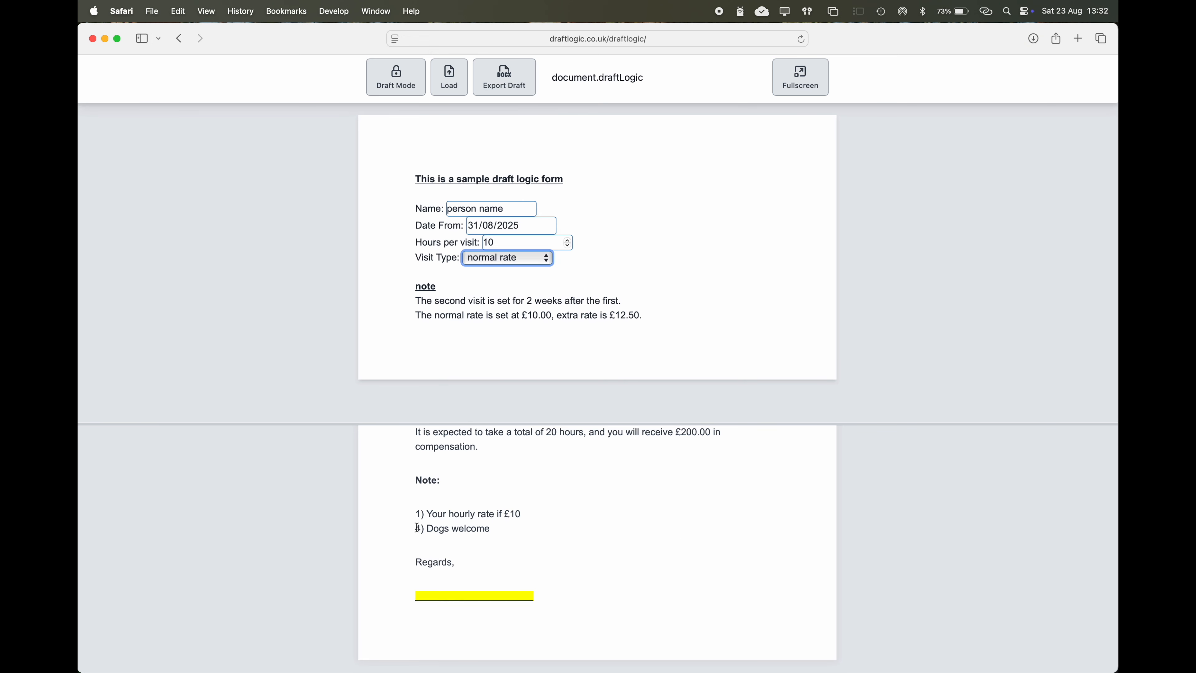
click(498, 262)
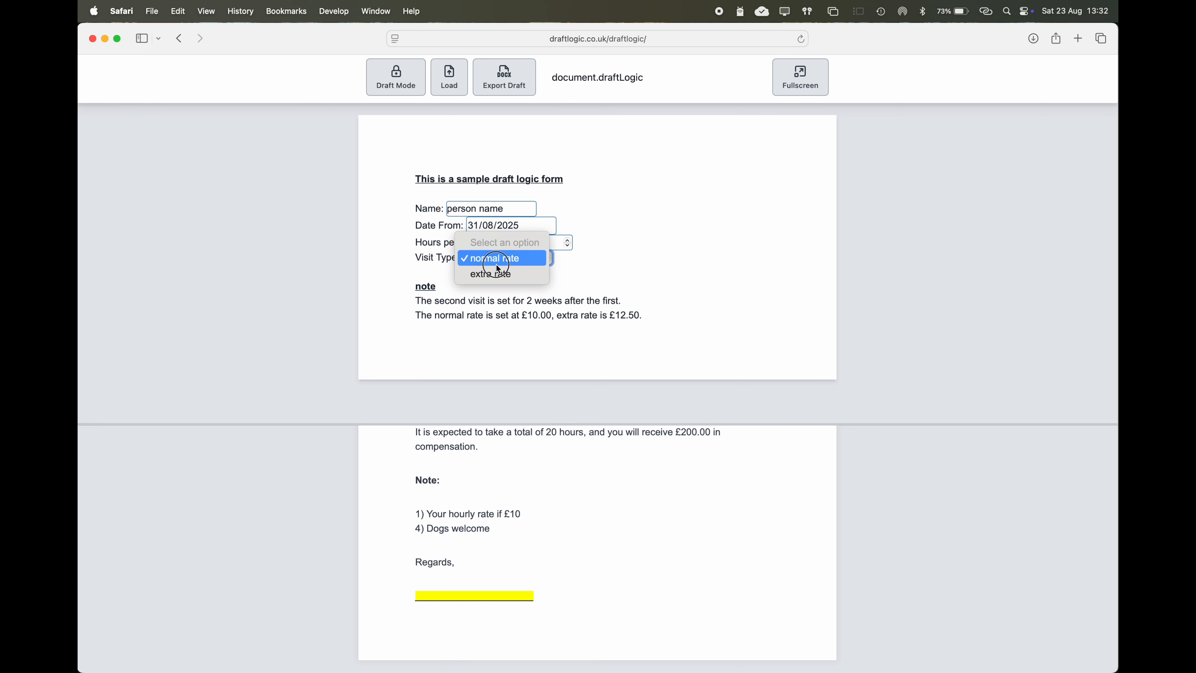
click(498, 278)
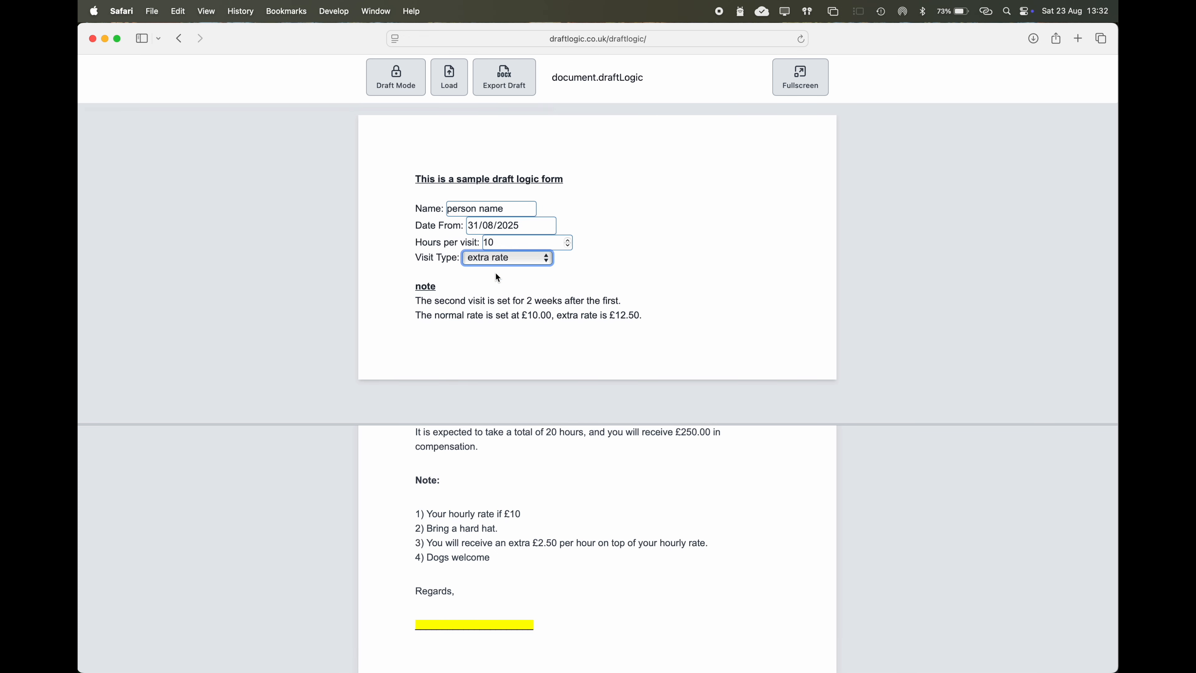
click(397, 80)
Step: Create a runtime number display item named "2+ list" with control type Number and starting number 2
click(927, 444)
click(825, 588)
click(832, 569)
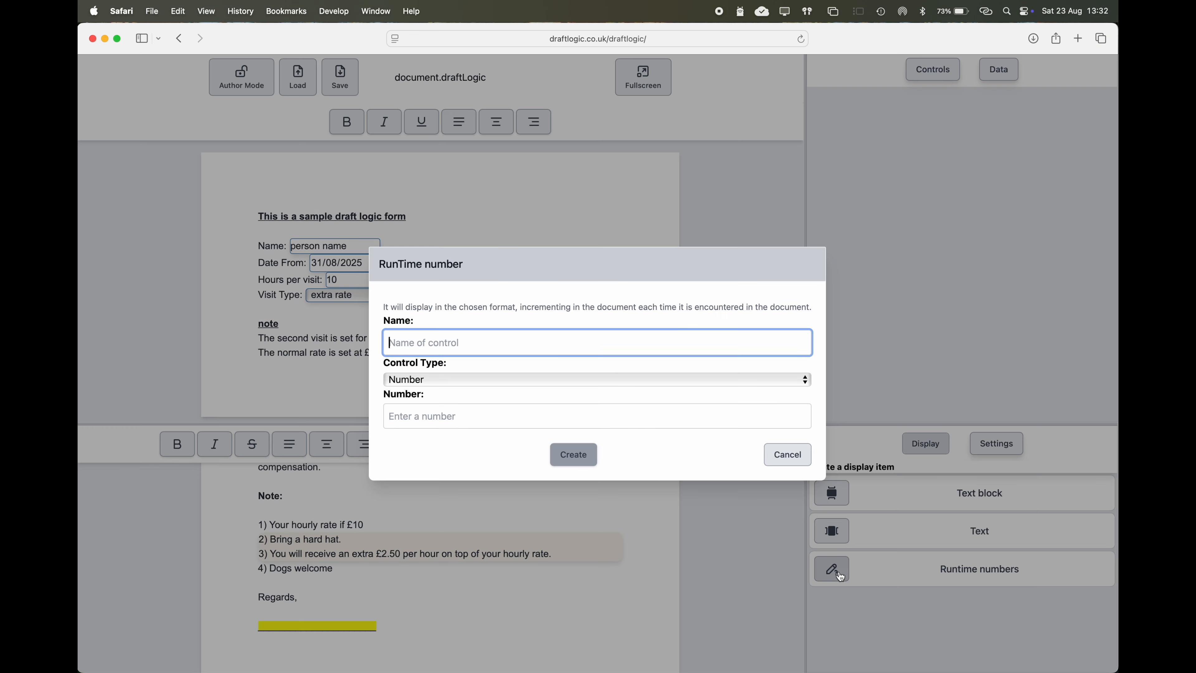
click(563, 380)
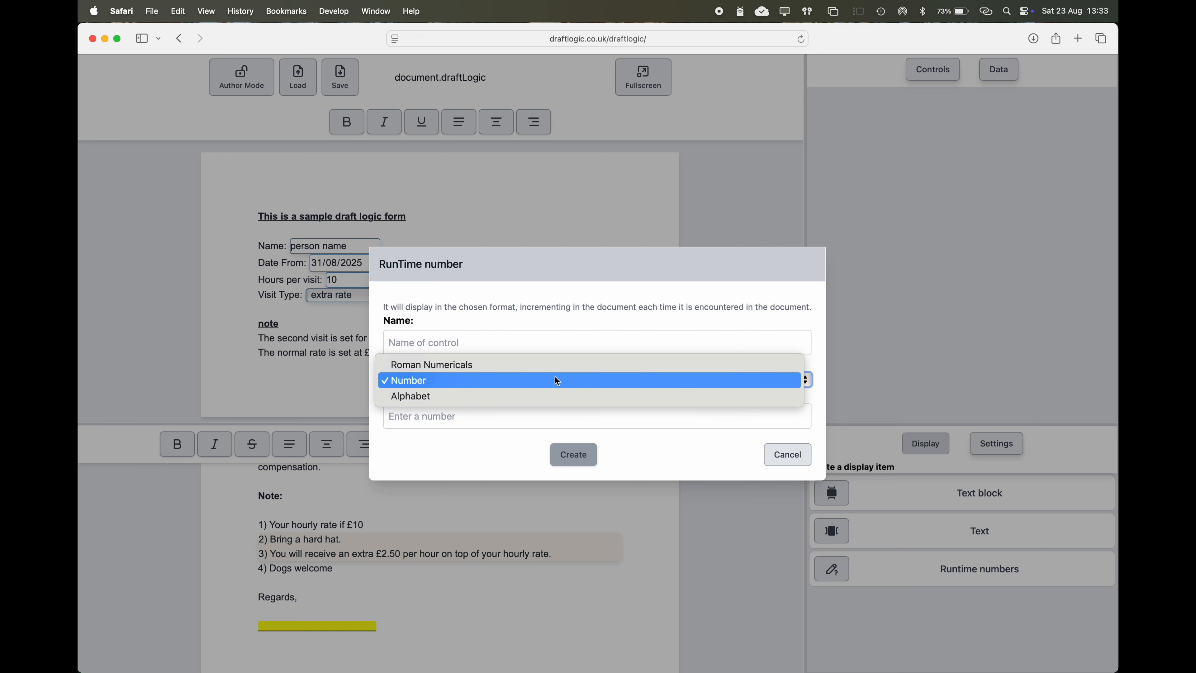
click(554, 383)
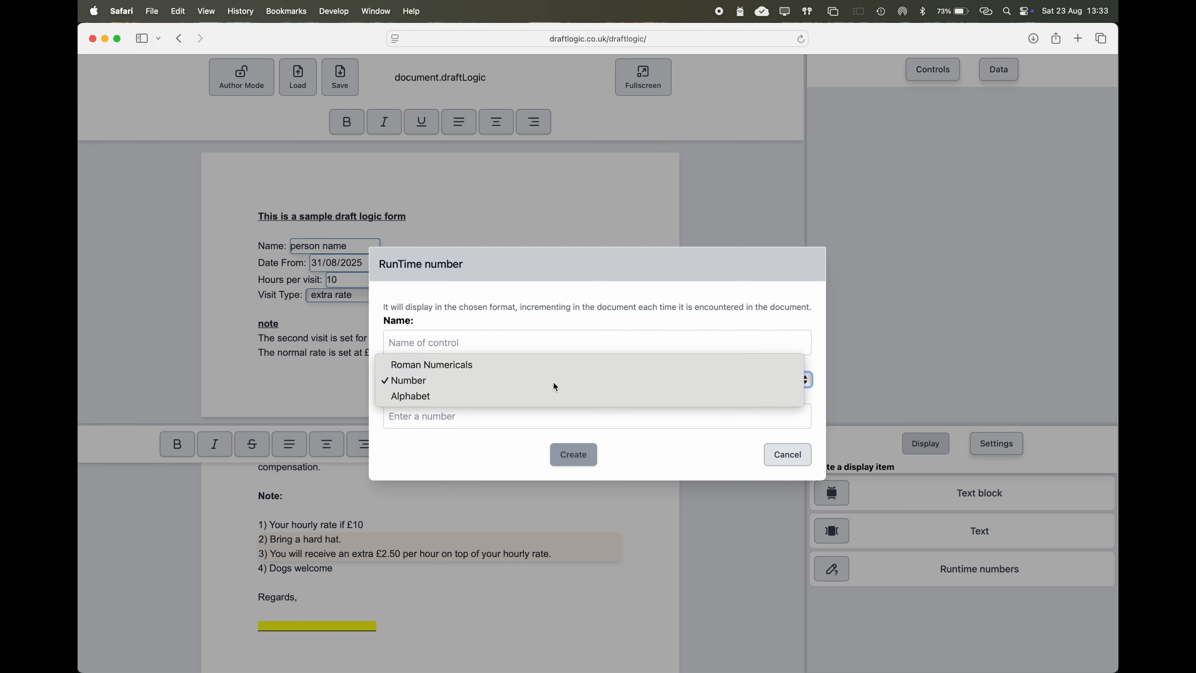
click(491, 413)
text(2)
click(477, 343)
text(2+ list)
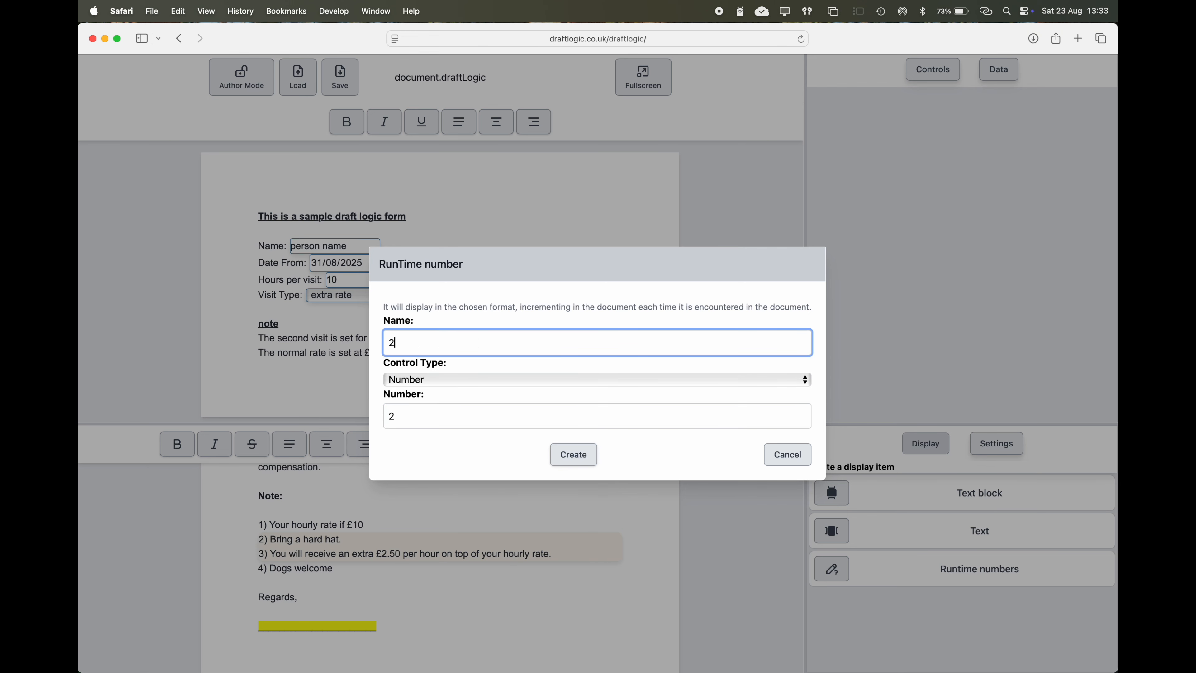
click(574, 455)
Step: Replace the typed numbers of the hard hat, extra pay and dogs welcome notes with the 2+ list runtime number
drag(872, 508, 267, 575)
drag(872, 503, 265, 538)
click(263, 538)
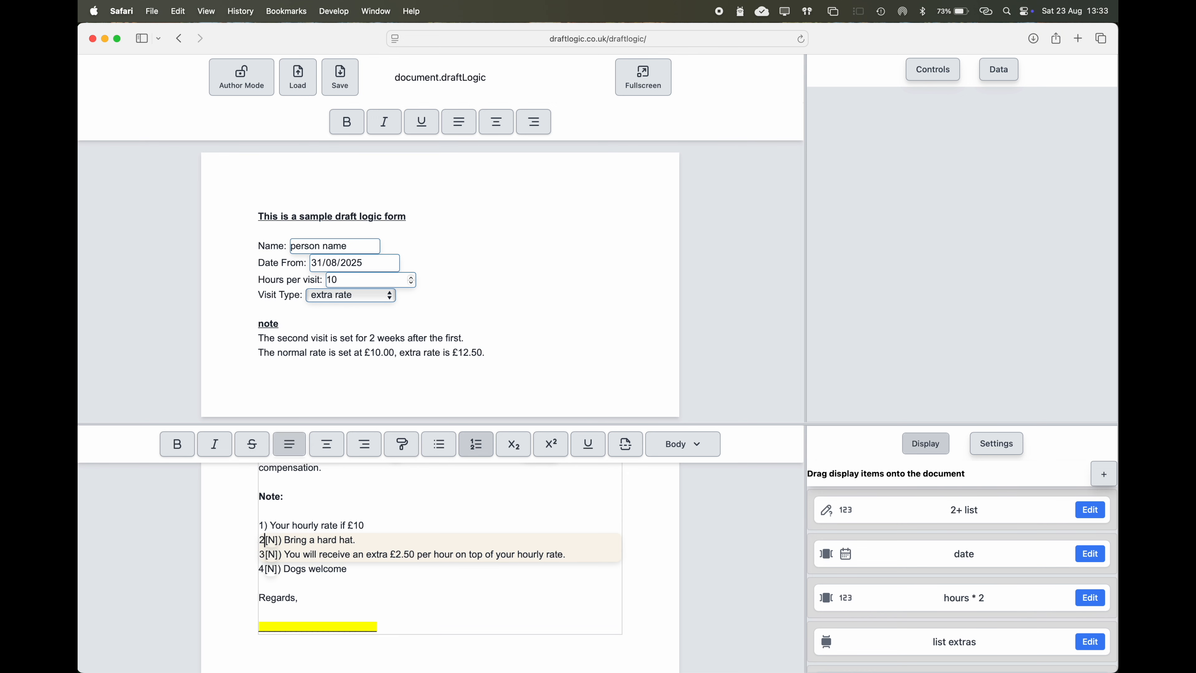
key(BackSpace)
click(264, 523)
key(BackSpace)
click(265, 538)
key(BackSpace)
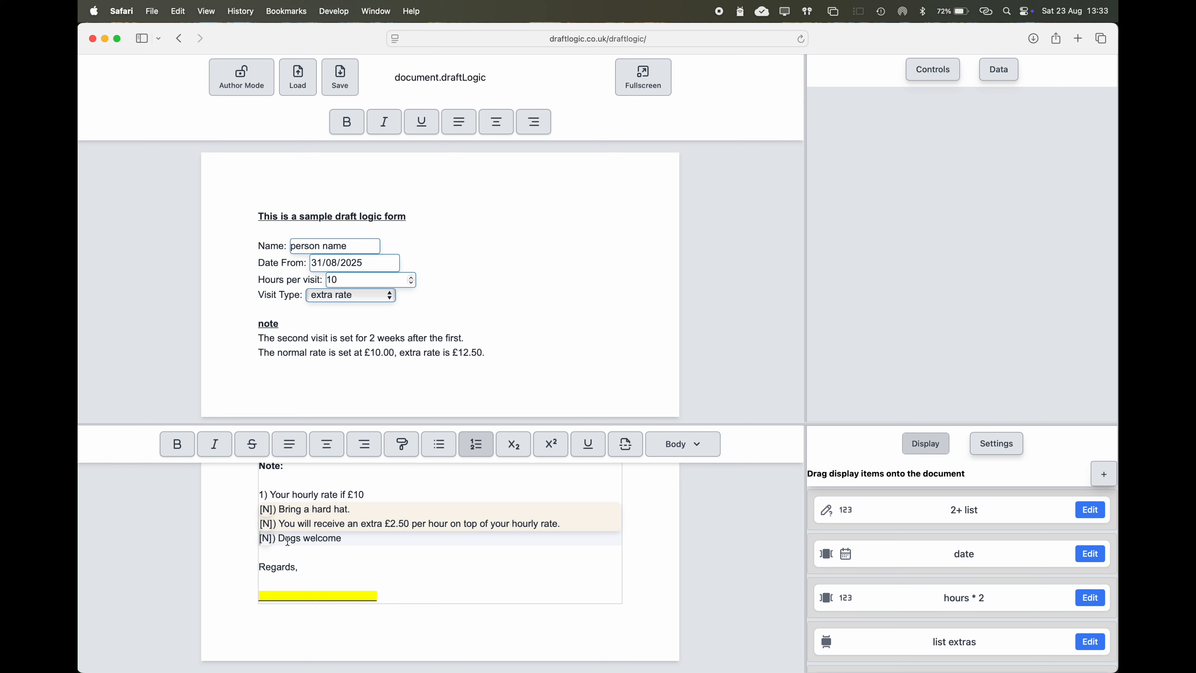
Step: Check the notes' automatic numbering in Draft Mode with visit type normal rate and extra rate, and return to Author Mode
click(244, 88)
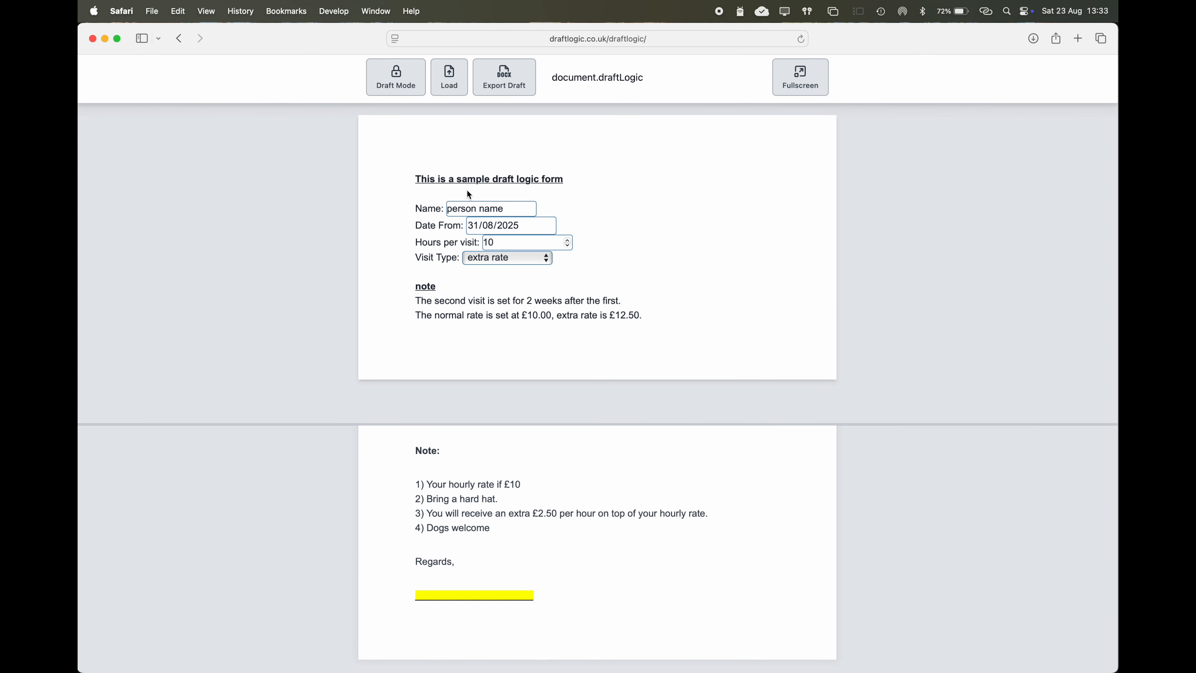
click(487, 259)
click(488, 244)
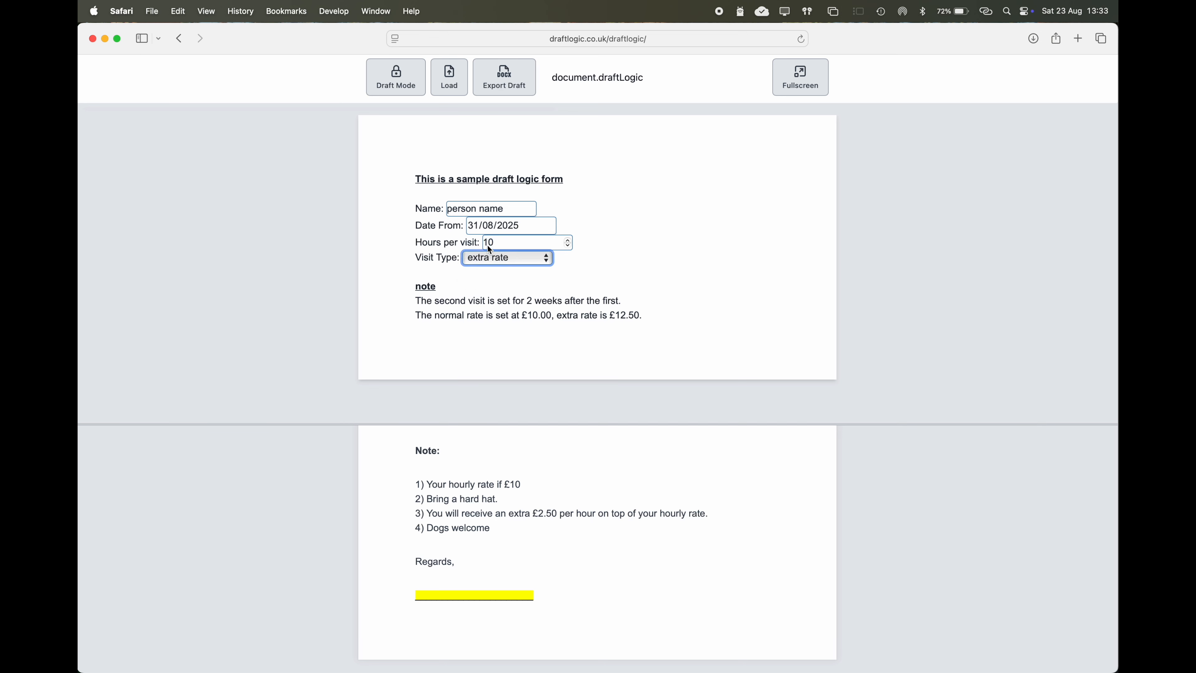
click(490, 257)
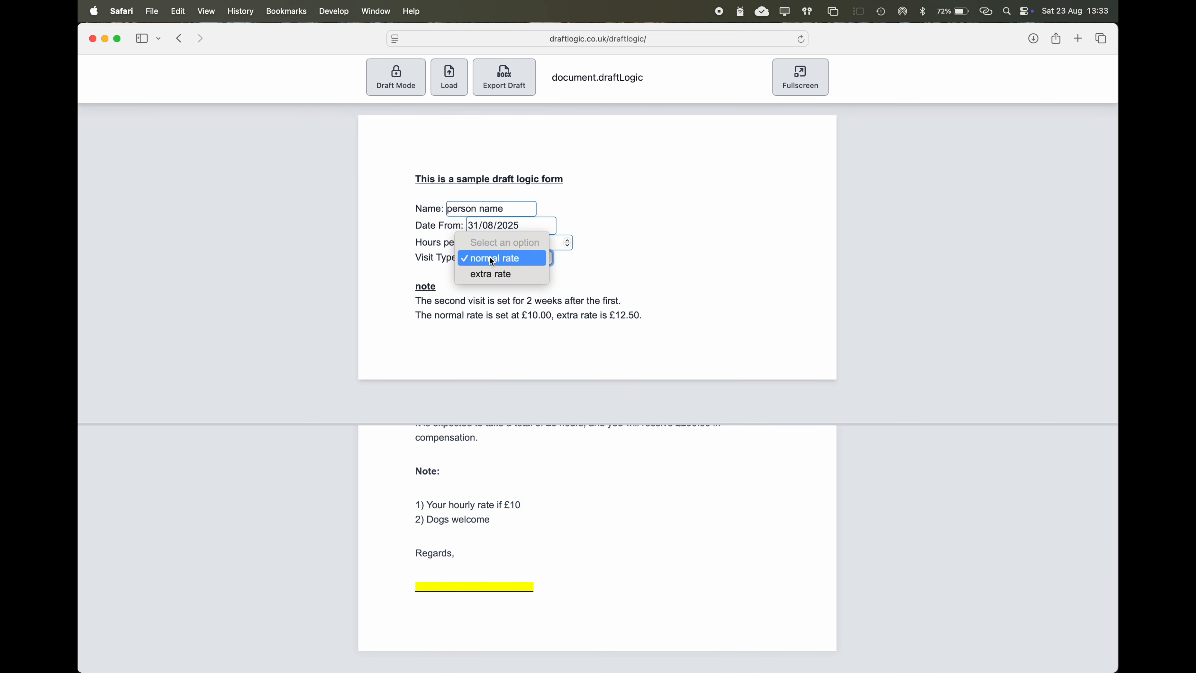
click(491, 274)
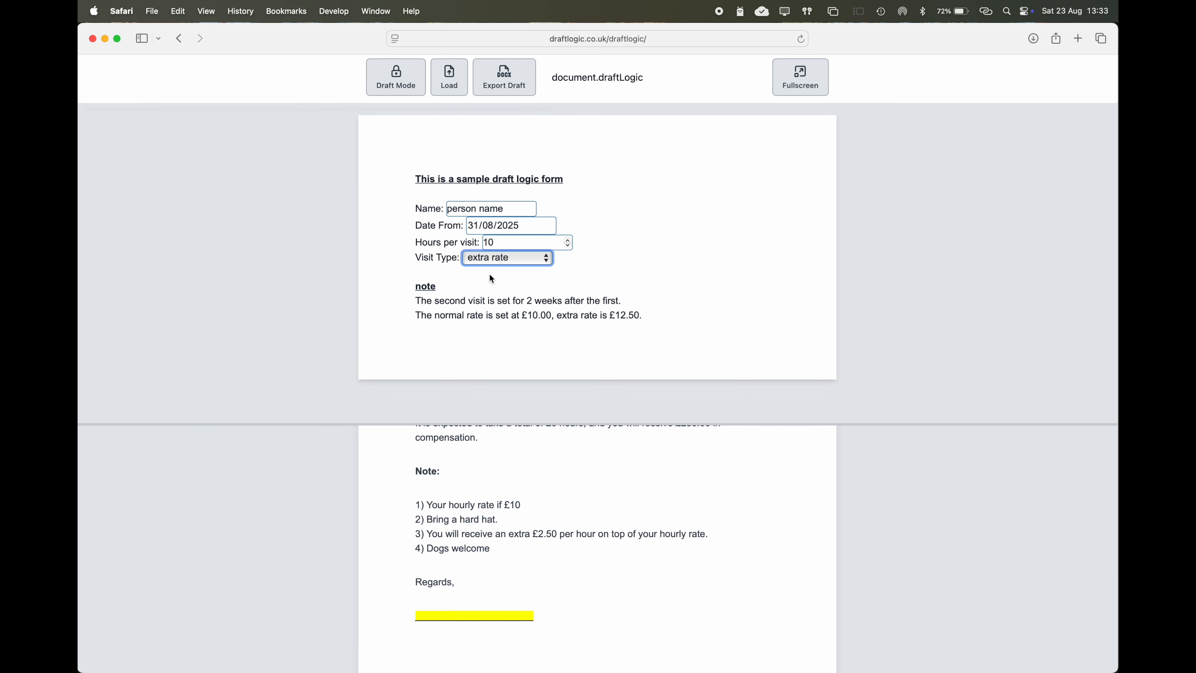
click(395, 77)
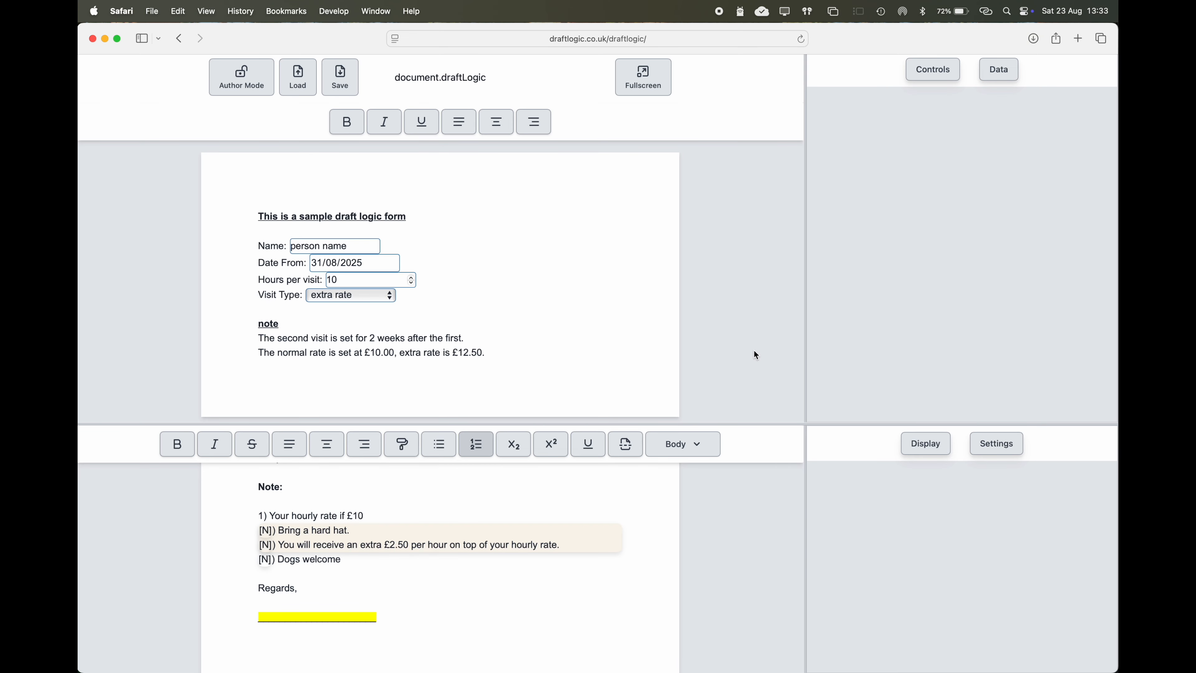
Step: Rename the document to "tutorial" in its settings and save it
click(996, 446)
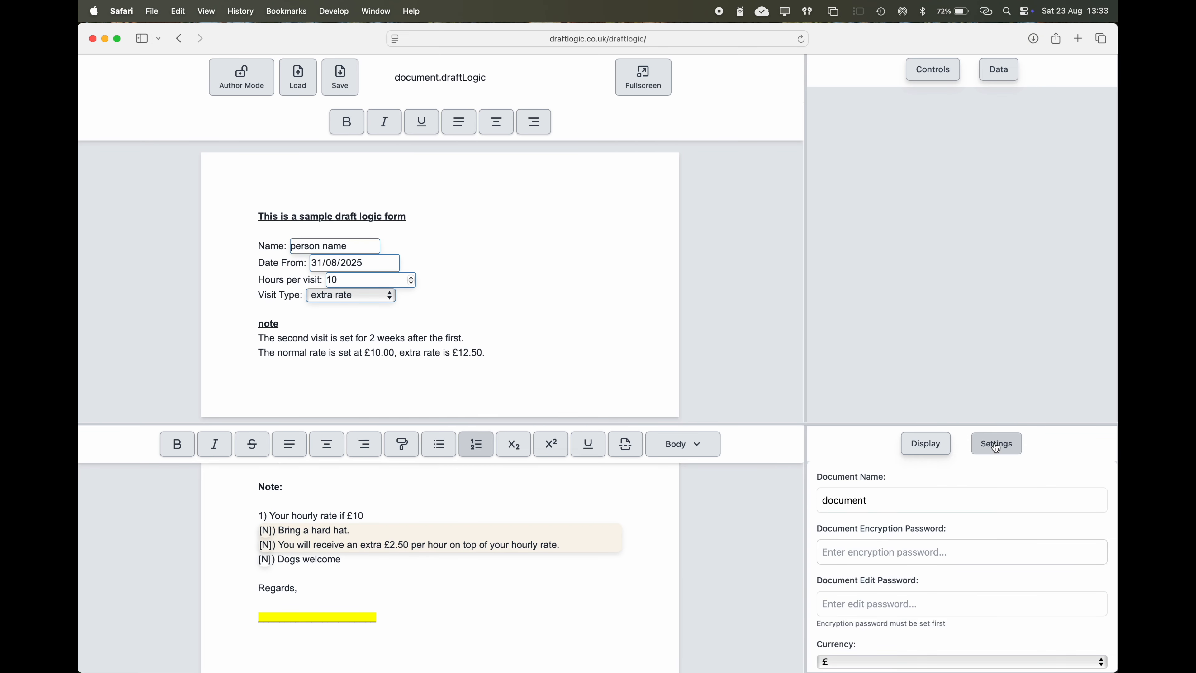
double_click(890, 495)
text(tutorial)
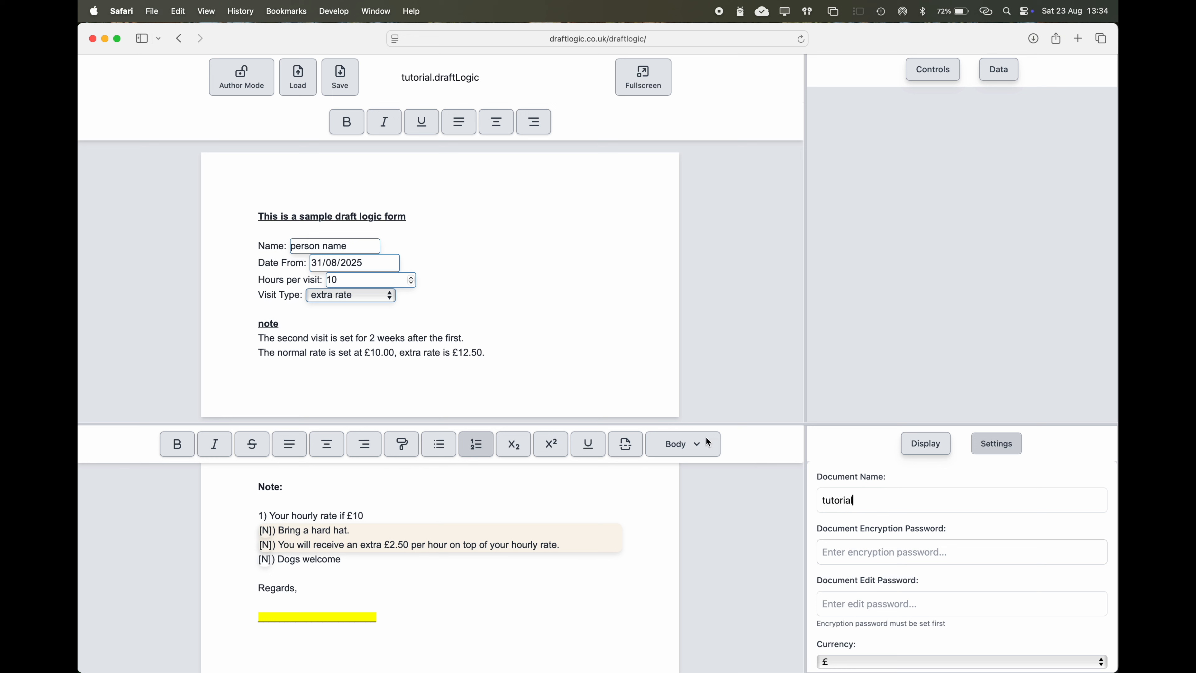
click(343, 80)
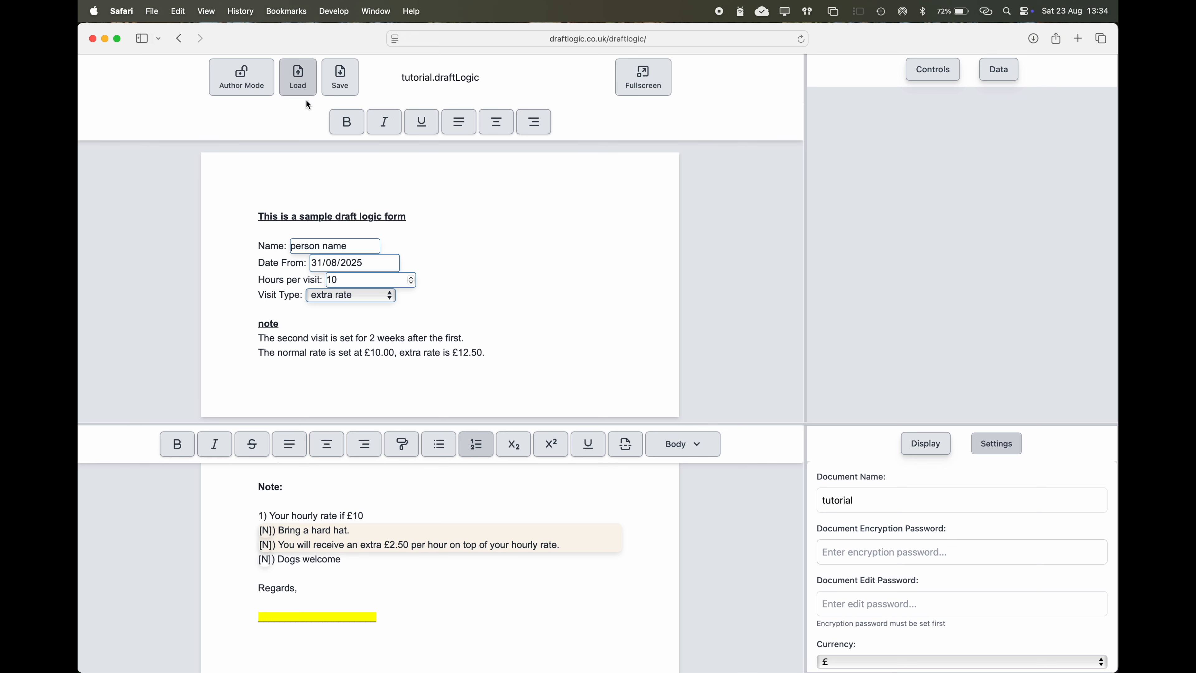
drag(461, 77, 482, 78)
click(431, 80)
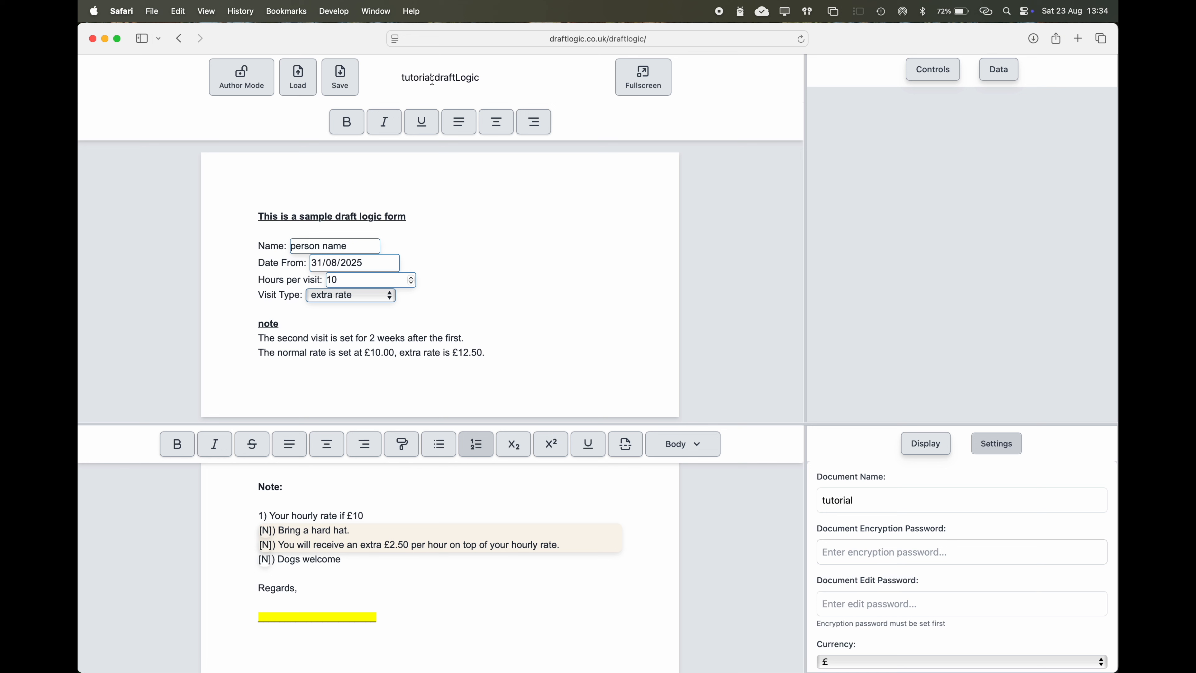